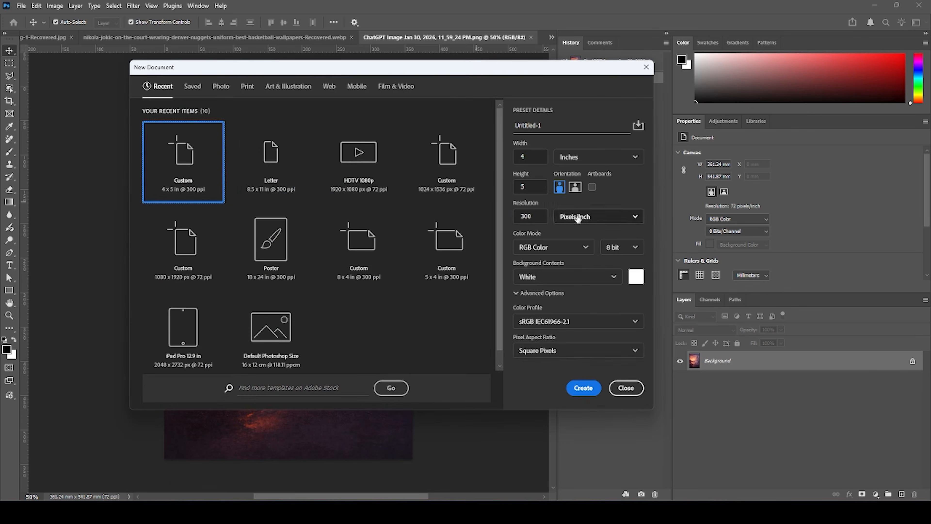
Create a new 4 × 5 inch portrait document at 300 pixels/inch with a white background.
click(528, 220)
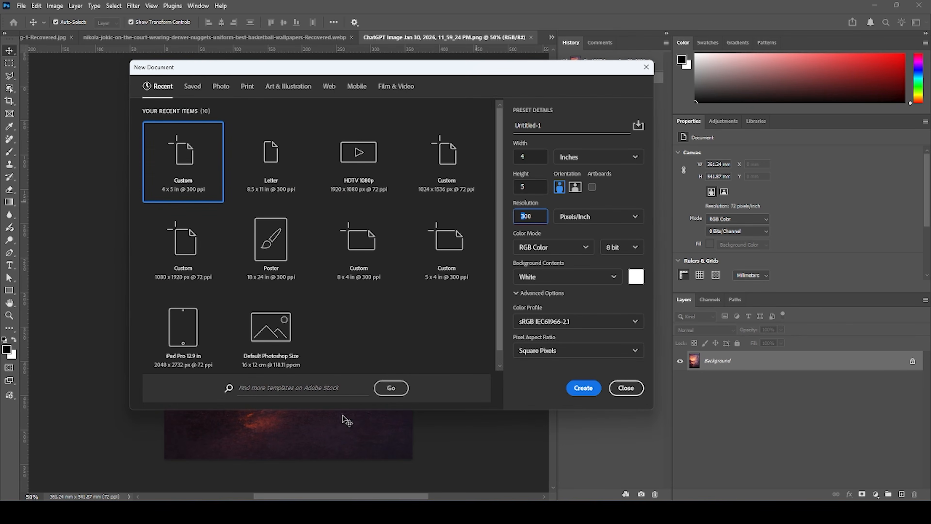
click(578, 391)
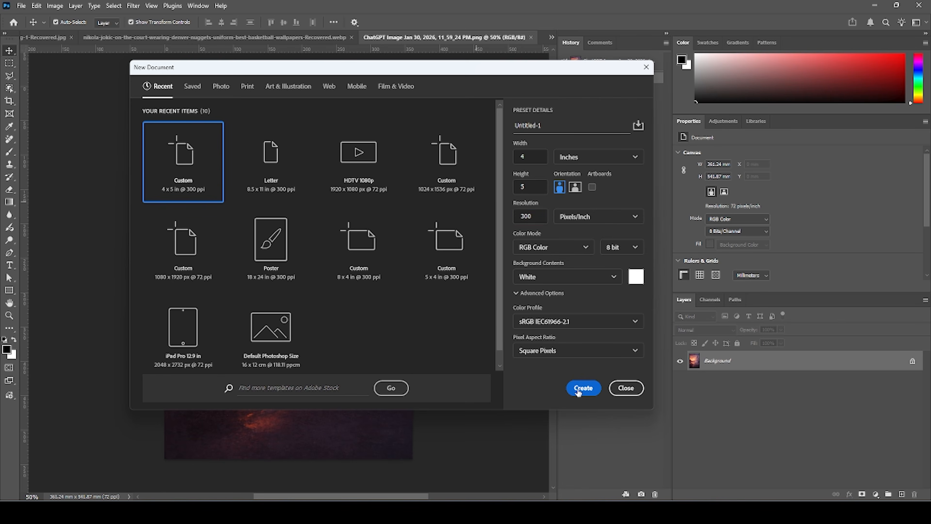
click(583, 388)
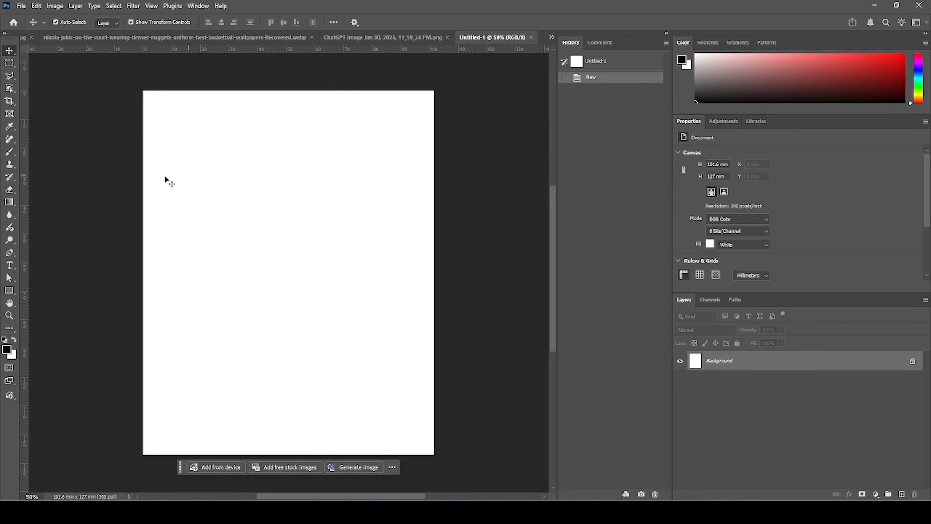
Drag the sunset city image from its own document into the new document and position it on the canvas.
click(376, 38)
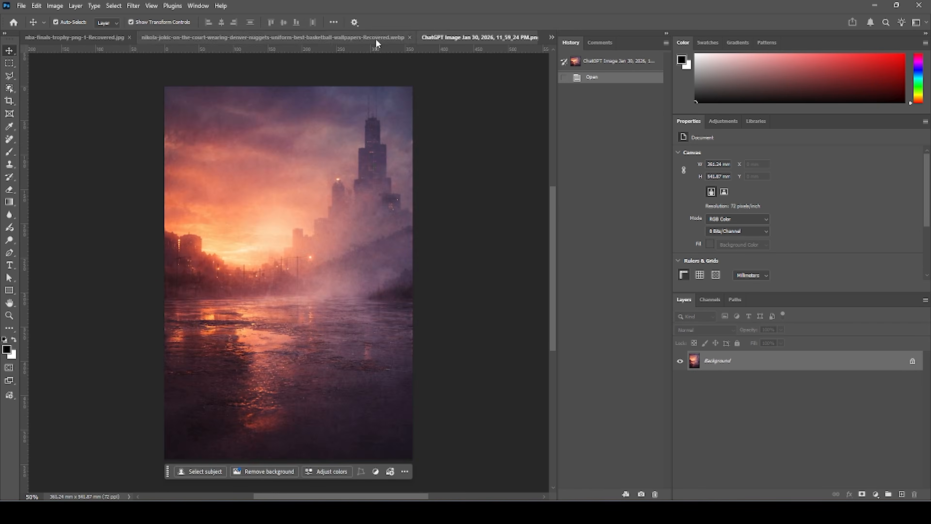
drag(464, 39, 0, 79)
drag(0, 287, 348, 215)
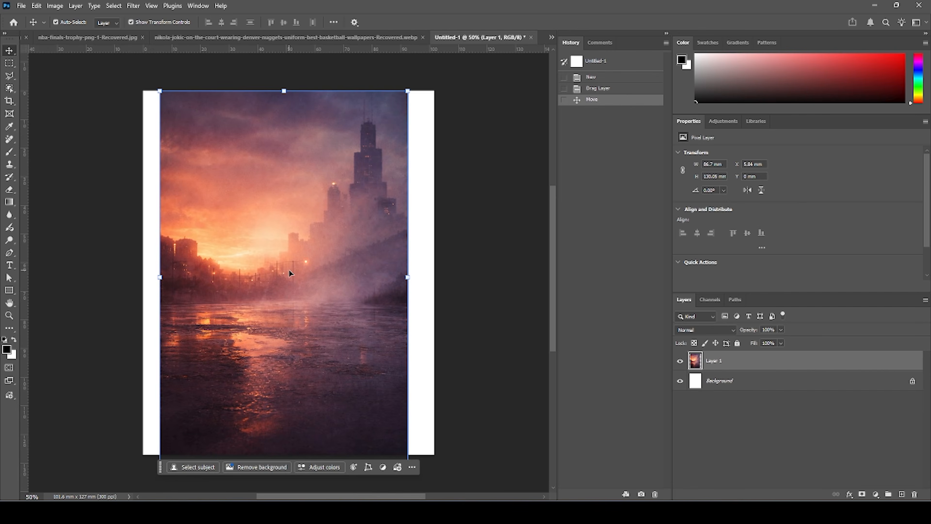
drag(298, 273, 298, 273)
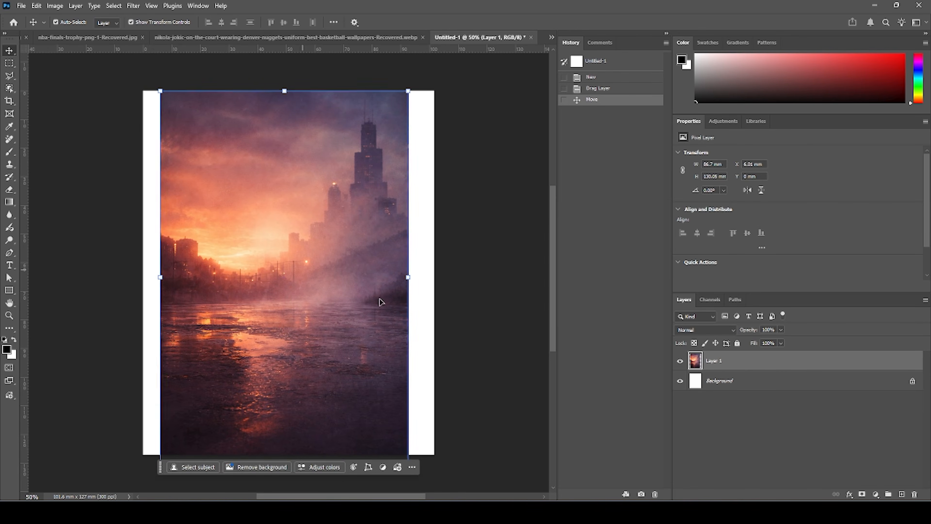
Convert the city image layer to a smart object and scale it slightly larger with Free Transform.
right_click(737, 373)
click(788, 296)
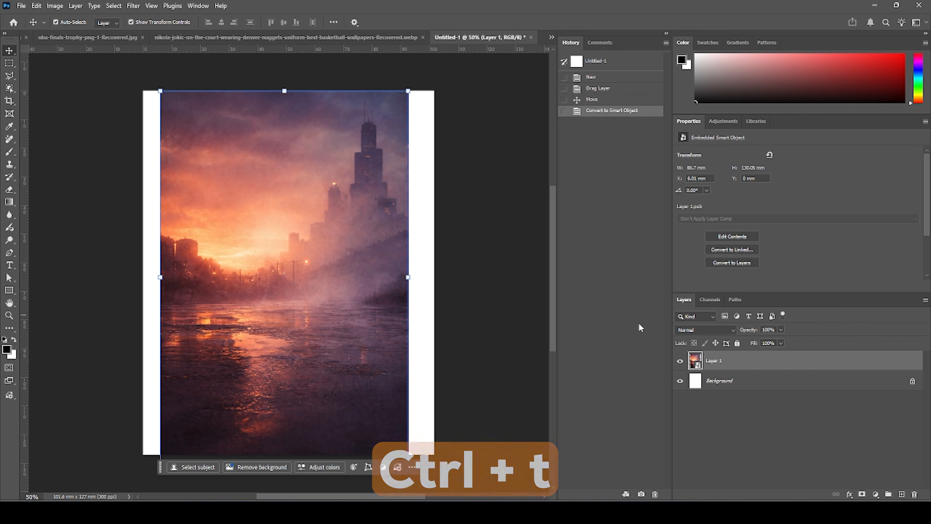
key(ctrl+t)
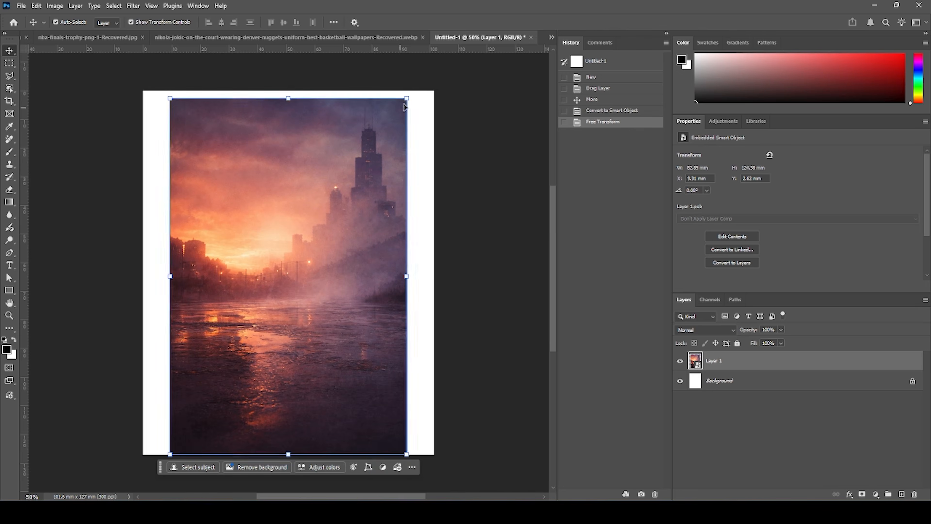
drag(406, 98, 416, 97)
drag(367, 174, 368, 179)
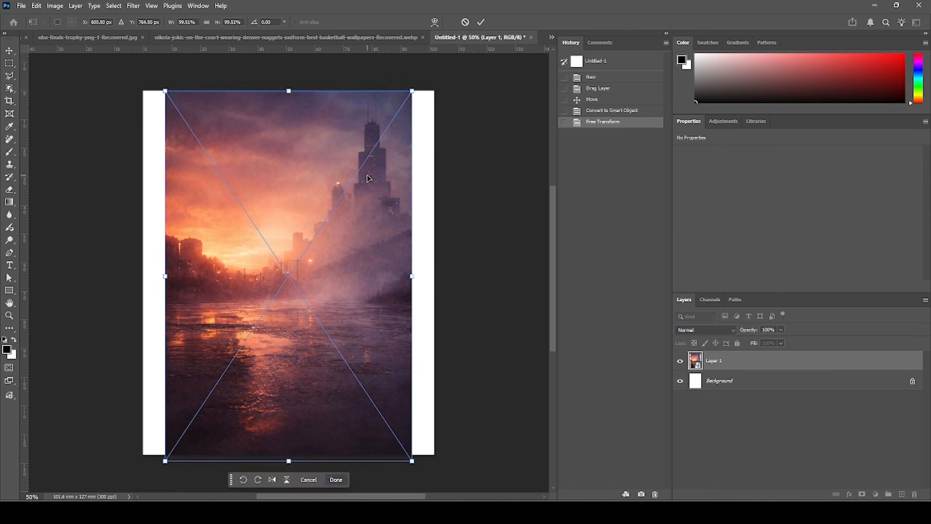
key(Return)
Select the empty white strips on both sides and fill them using Generative Fill with the Firefly Fill & Expand model.
click(9, 64)
drag(144, 91, 168, 490)
drag(453, 153, 409, 474)
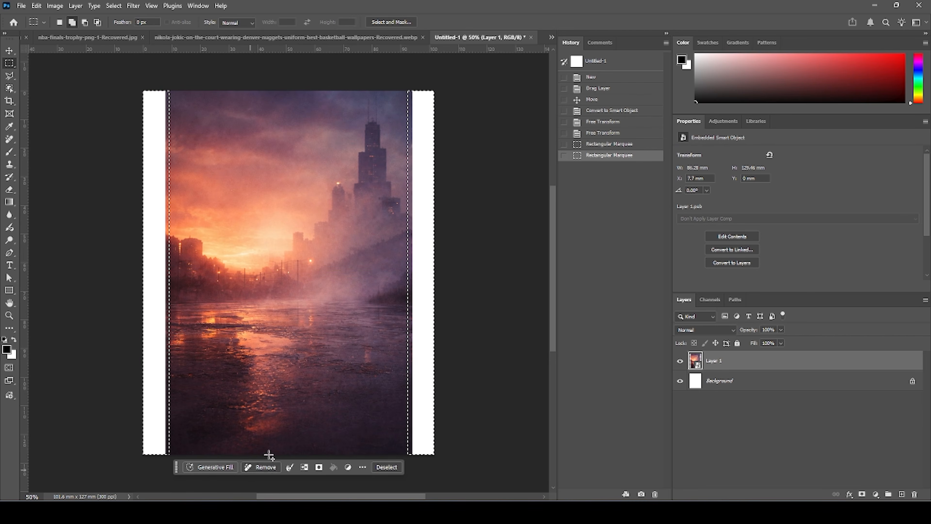
click(194, 466)
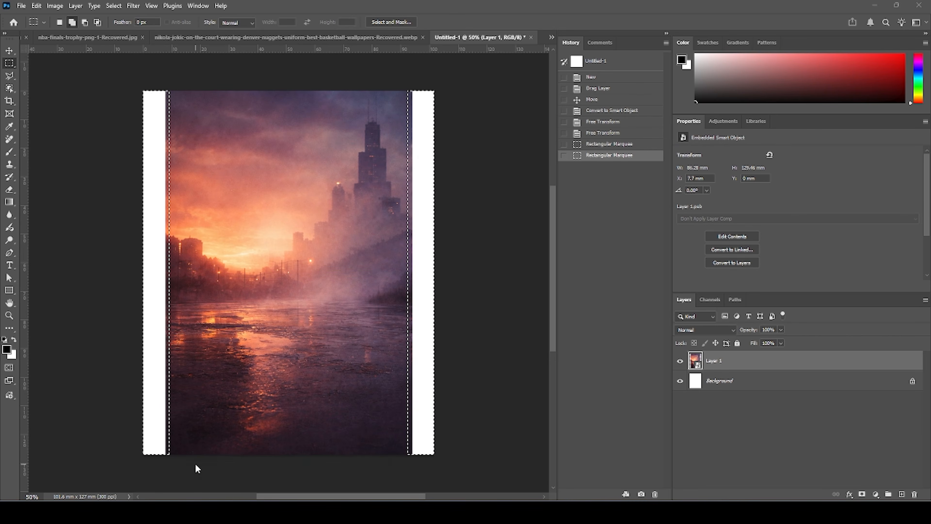
click(322, 468)
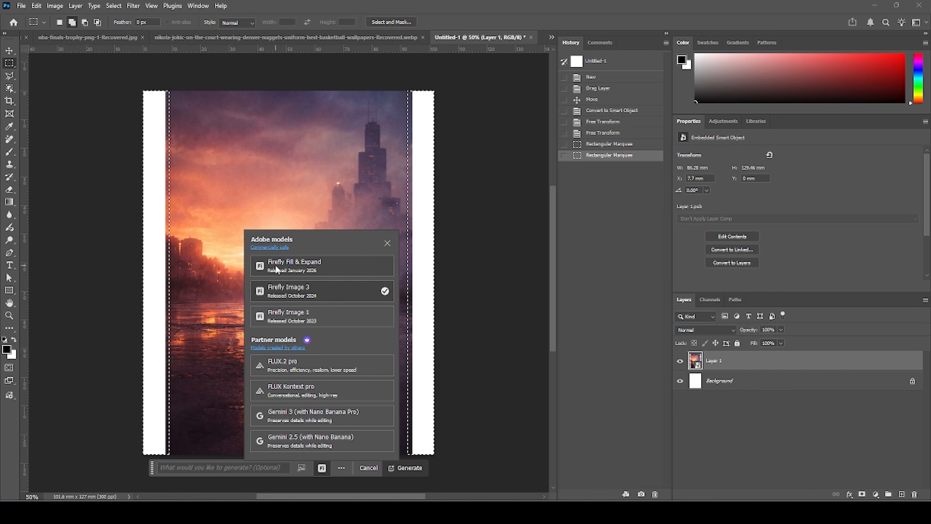
click(310, 267)
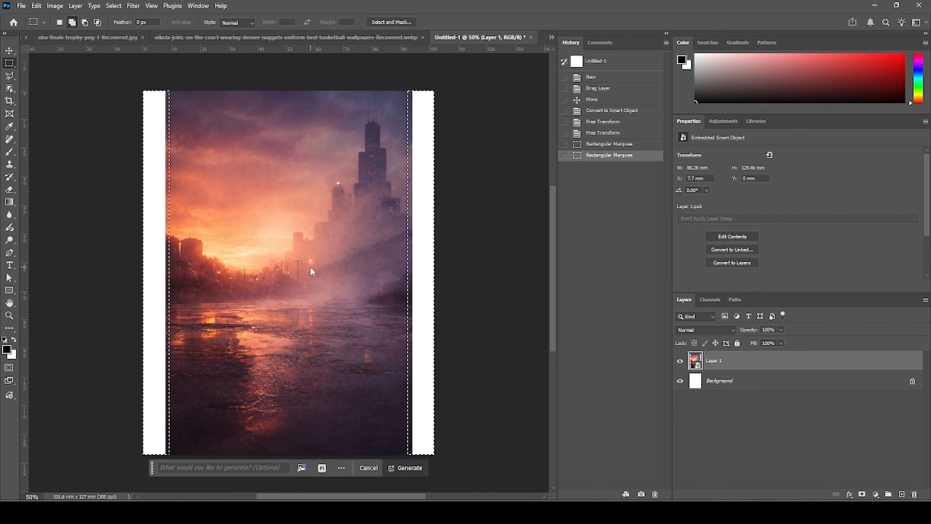
click(406, 469)
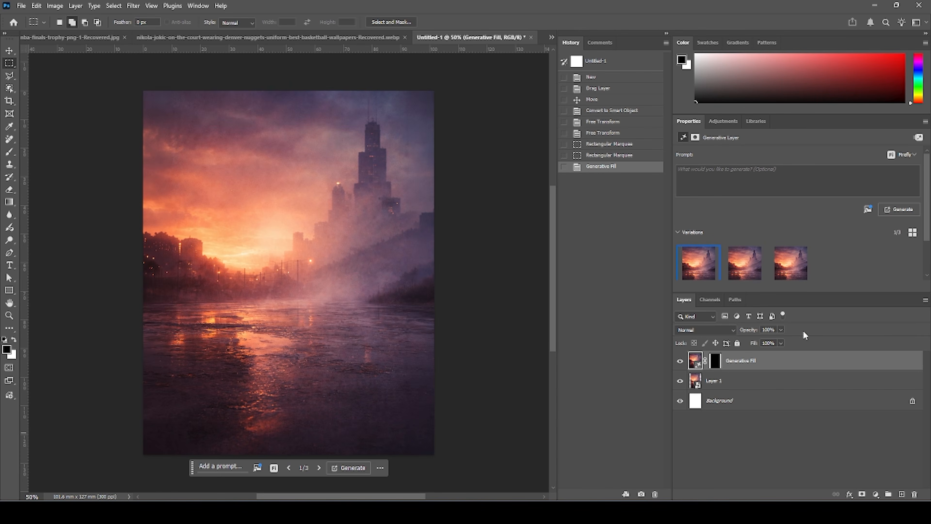
Choose the second Generative Fill variation and switch back to the Move tool.
click(737, 270)
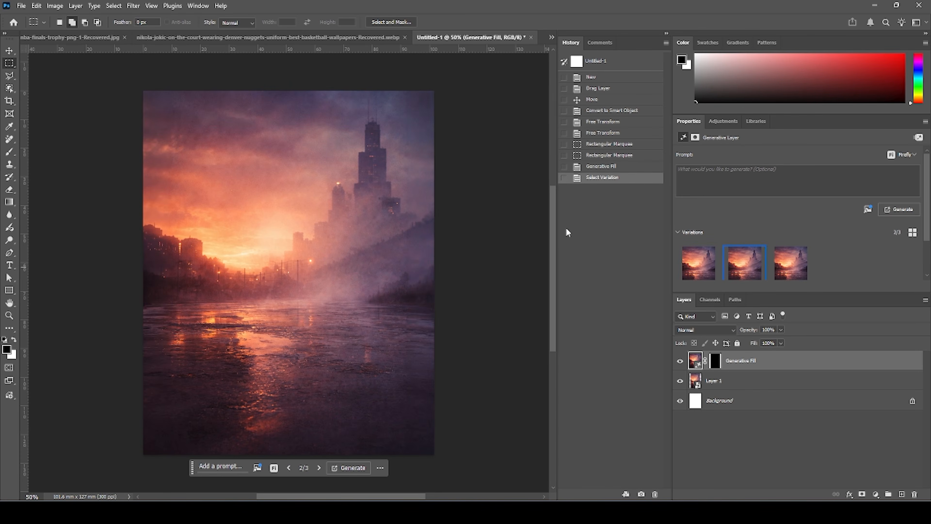
click(9, 50)
click(37, 94)
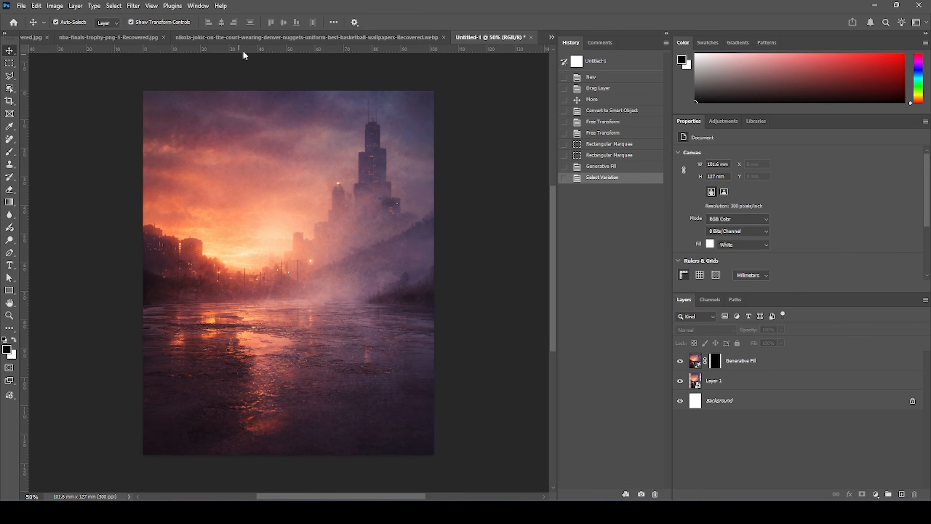
Select the Generative Fill layer together with Layer 1 and merge them into one layer.
click(702, 362)
click(708, 381)
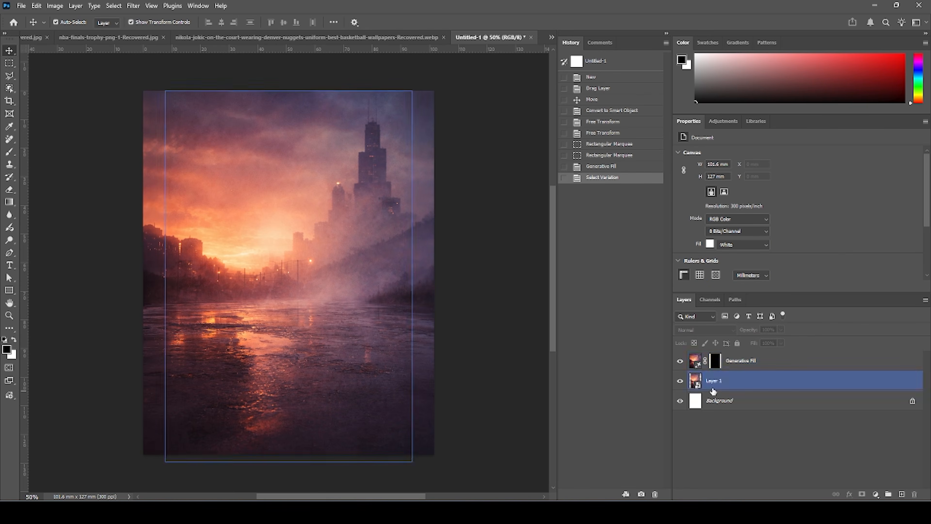
shift+click(754, 366)
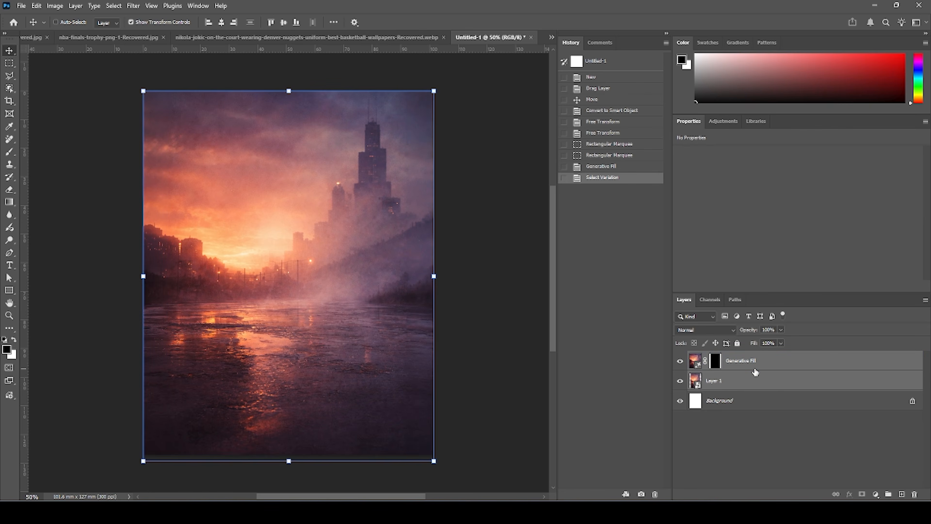
key(ctrl+e)
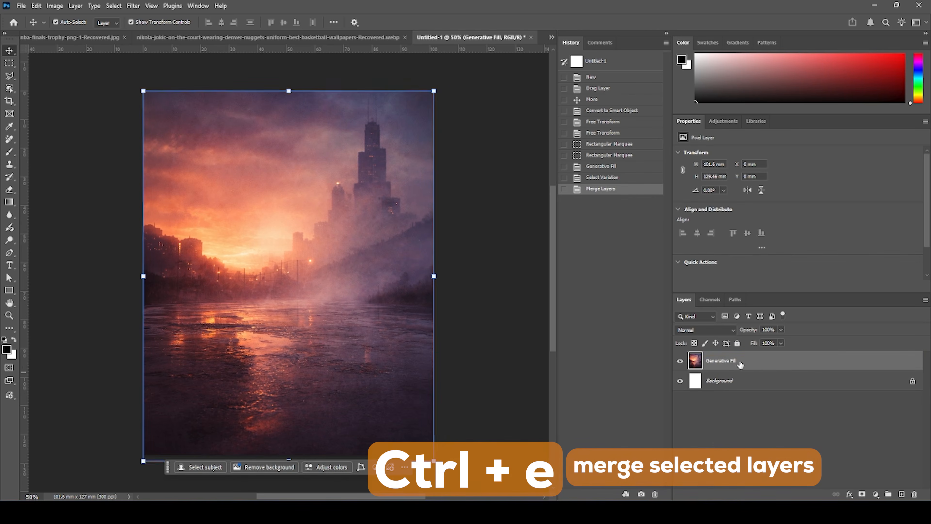
Rename the merged layer as Background.
double_click(739, 362)
text(Eac)
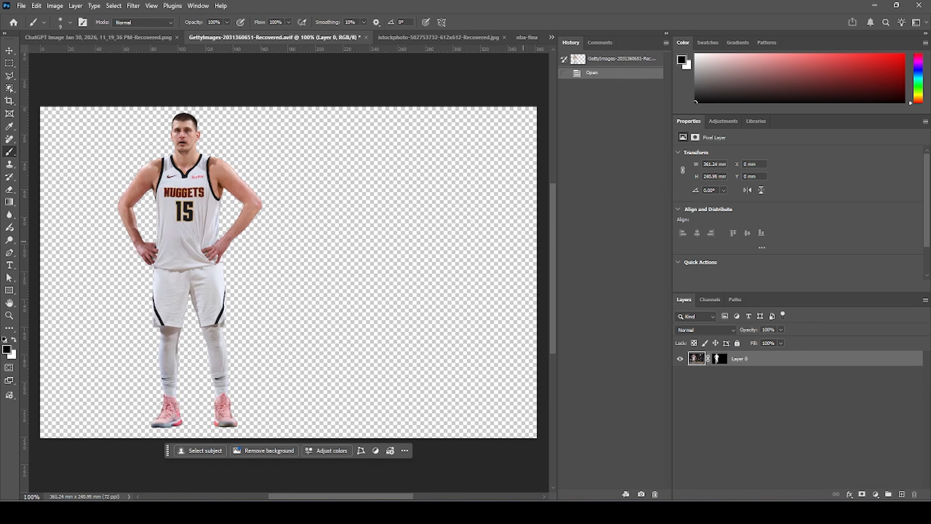
Drag the cut-out Jokic player image into the poster document and position it near the canvas centre.
click(9, 50)
drag(216, 37, 0, 77)
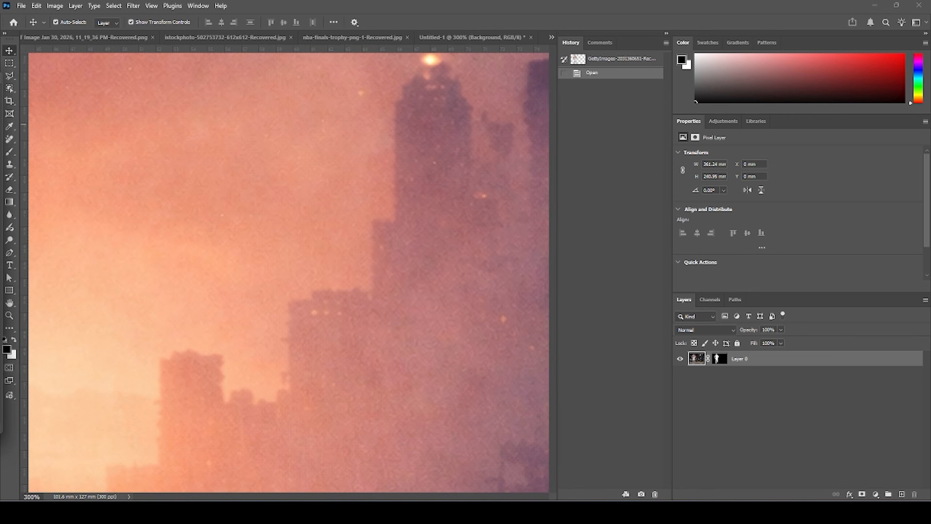
drag(172, 234, 440, 241)
key(ctrl+minus)
key(ctrl+minus)
key(ctrl+minus)
key(ctrl+minus)
drag(325, 322, 321, 310)
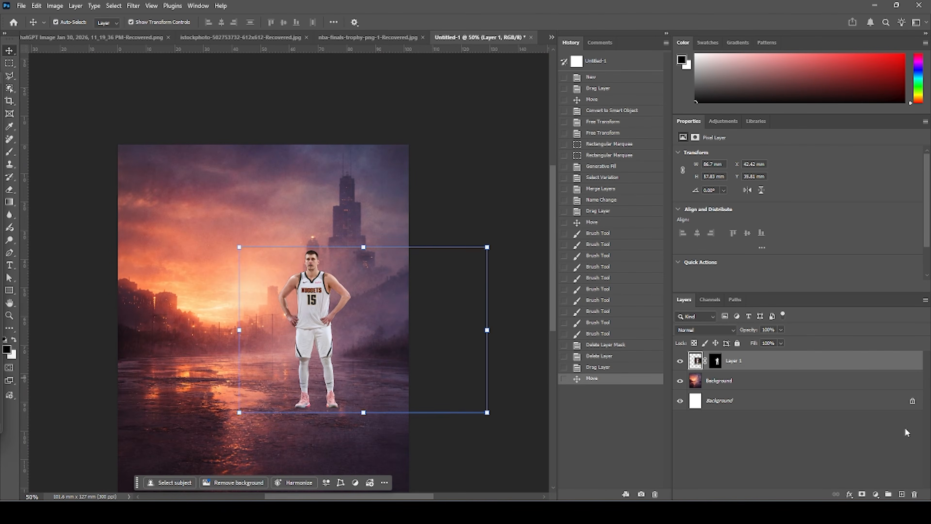
Convert the player layer to a smart object.
right_click(774, 365)
click(814, 291)
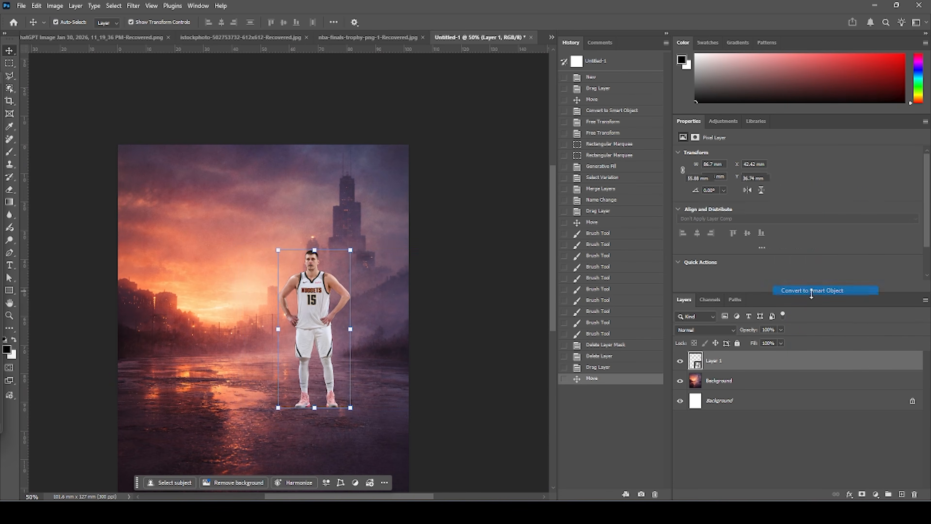
scroll(310, 284, down, 3)
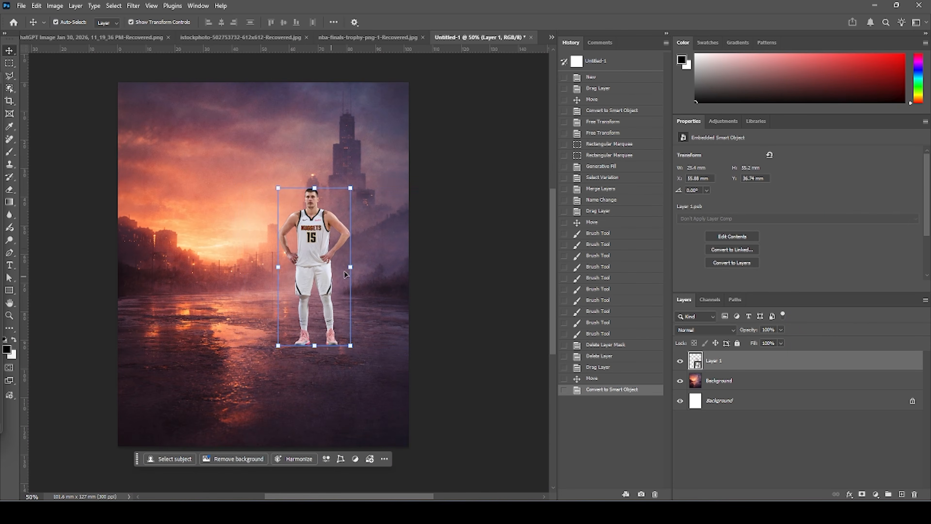
Add a new guide layout of 3 columns and 3 rows over the canvas.
click(151, 6)
mouse_move(185, 262)
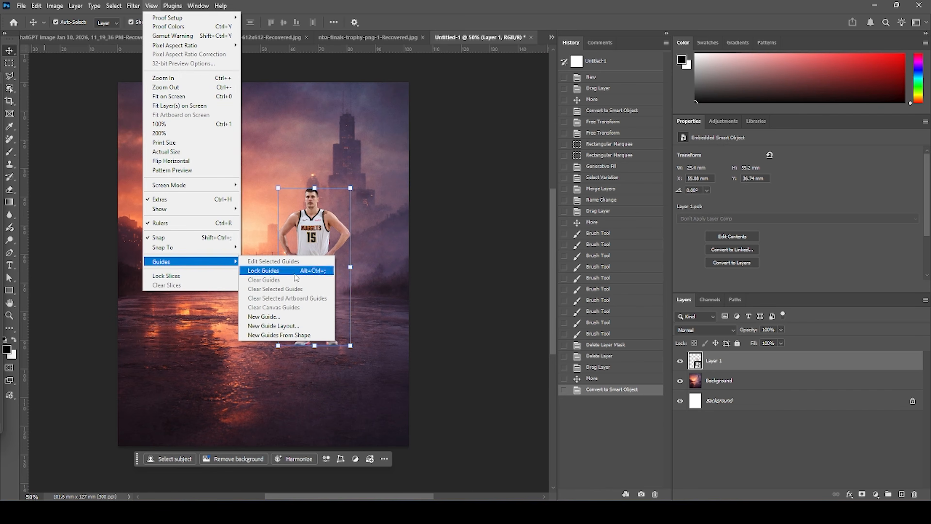
click(285, 327)
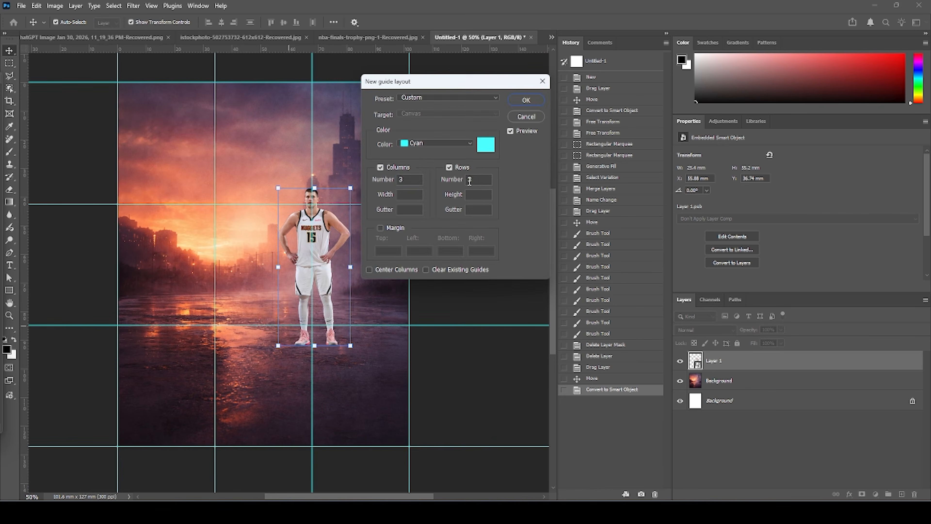
double_click(411, 180)
click(527, 102)
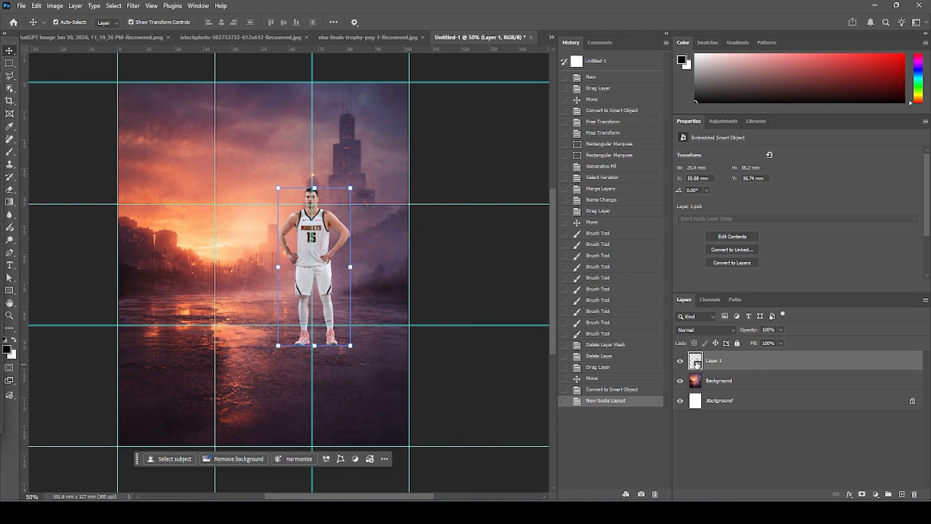
Scale the player up with Free Transform and centre him on the guides, standing near the bottom.
key(ctrl+t)
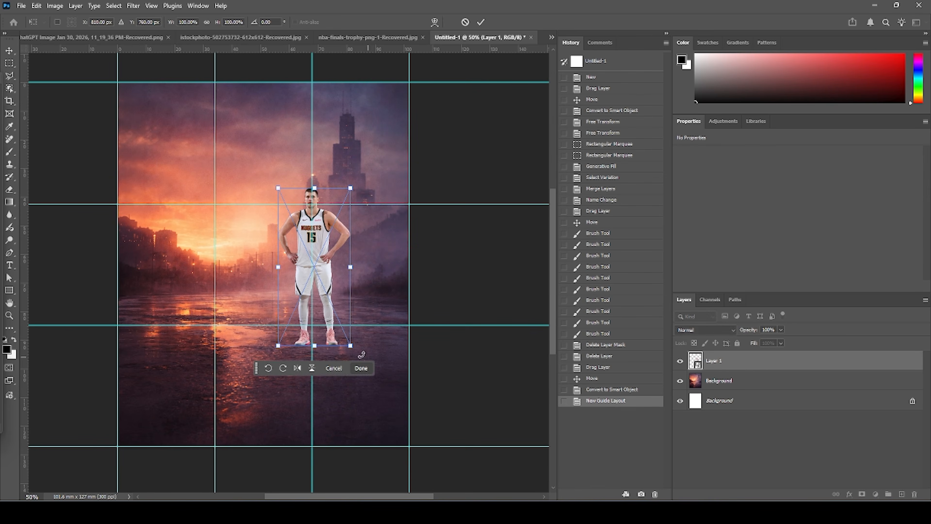
drag(350, 347, 396, 390)
drag(323, 221, 335, 241)
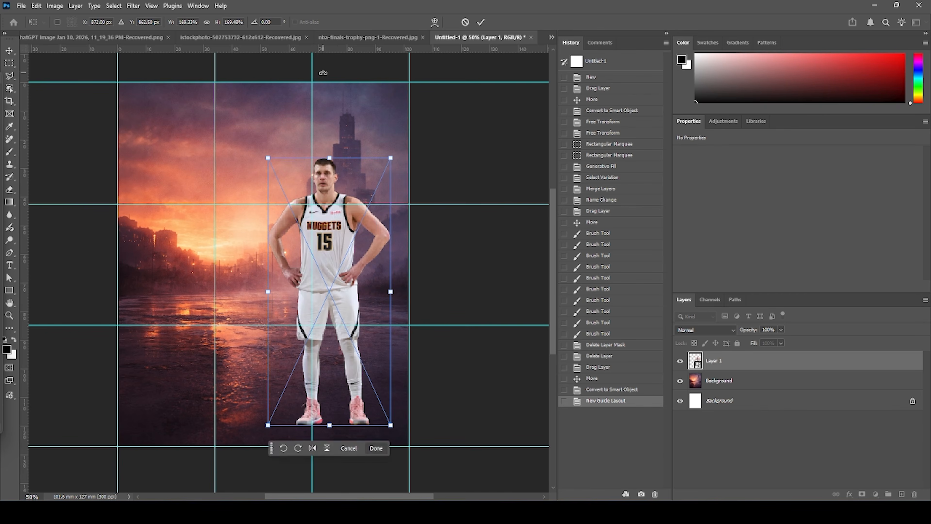
key(Return)
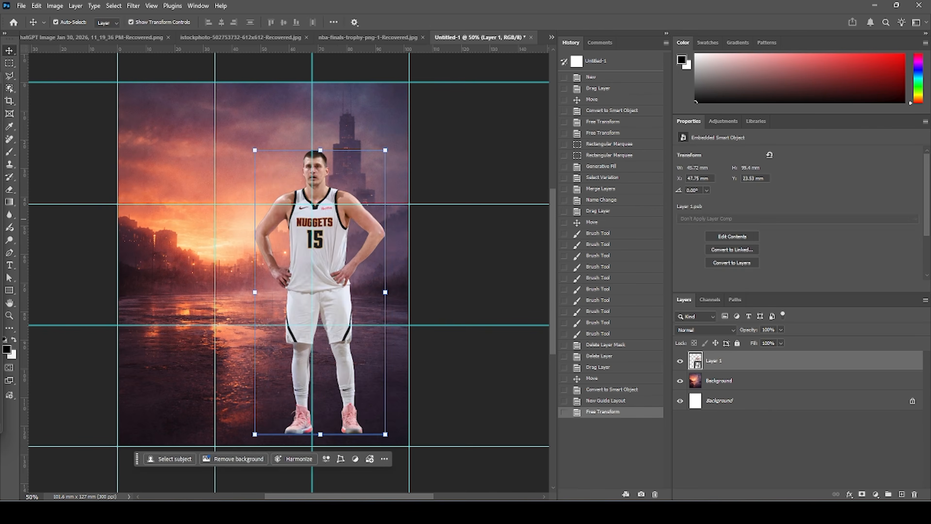
Bring the second Jokic image, wearing a tracksuit, into the poster above the city background layer.
click(730, 381)
key(ctrl+Tab)
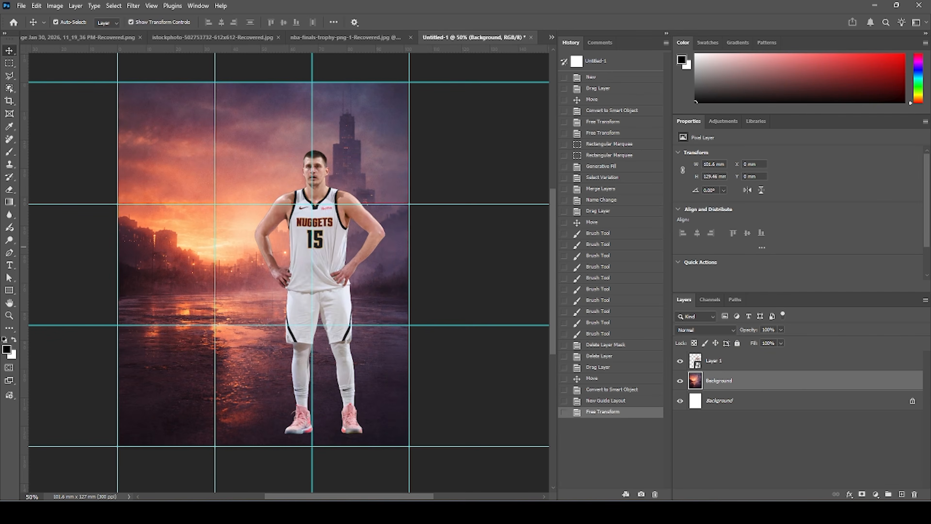
drag(154, 157, 227, 231)
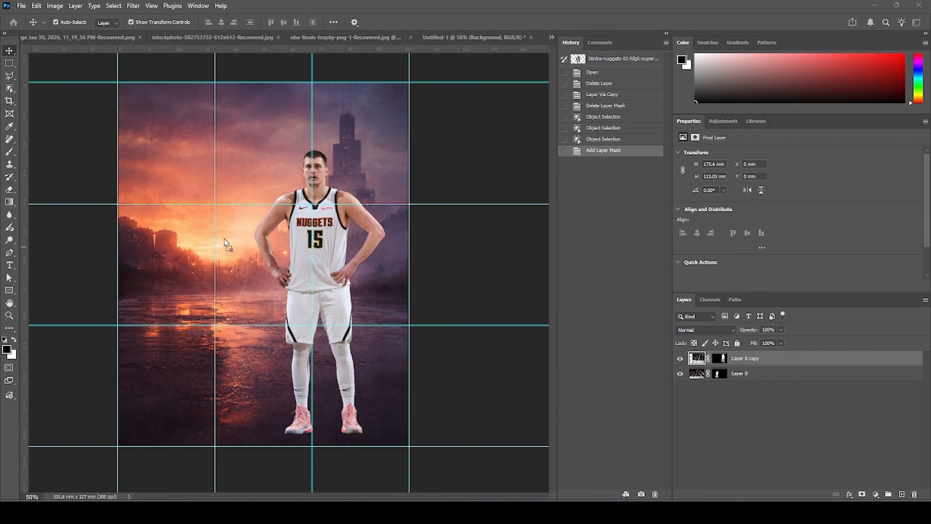
drag(214, 280, 214, 281)
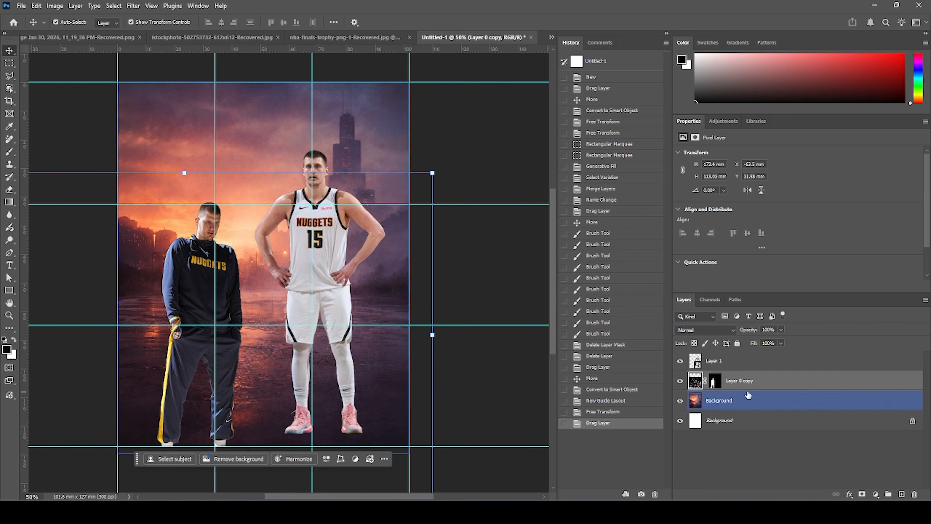
Convert the tracksuit player layer to a smart object and shrink it, placing it small on the left side of the street.
right_click(762, 384)
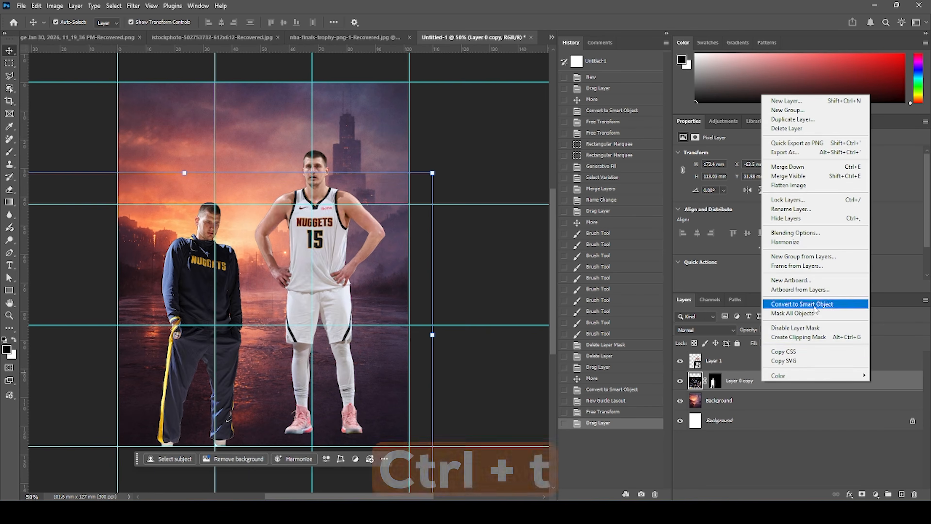
click(803, 304)
key(ctrl+t)
mouse_move(247, 199)
mouse_down()
mouse_move(229, 221)
mouse_move(218, 290)
mouse_move(212, 211)
mouse_move(233, 180)
mouse_move(231, 193)
mouse_up()
drag(219, 218, 228, 245)
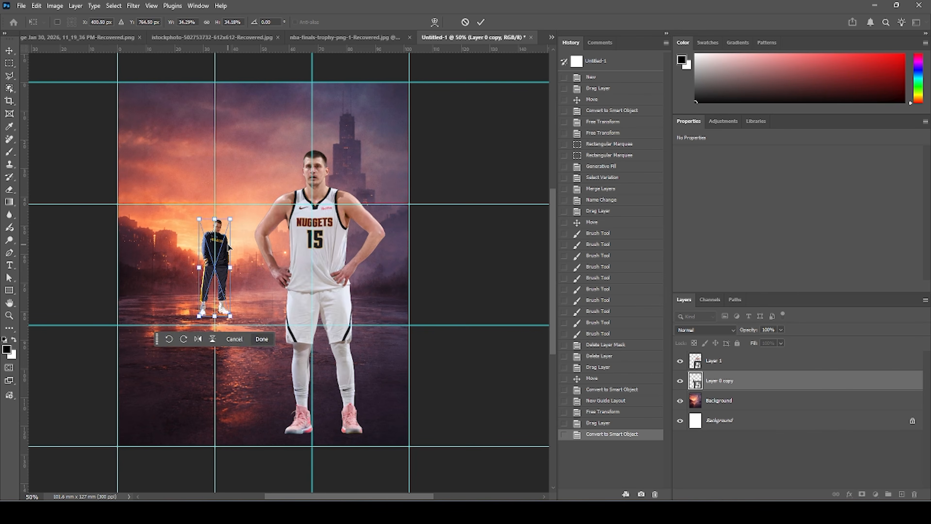
key(Return)
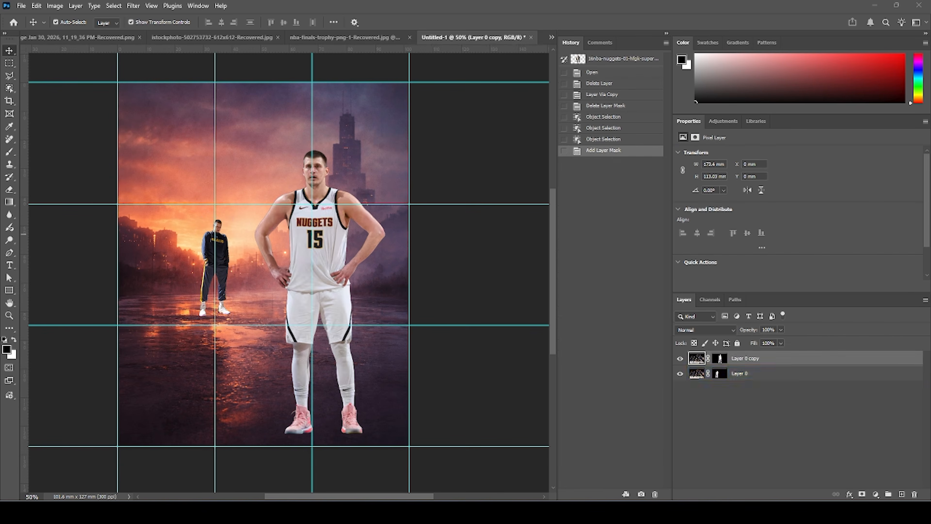
Bring another Jokic image in a tracksuit into the poster, checking its visibility.
click(740, 373)
drag(700, 383, 209, 262)
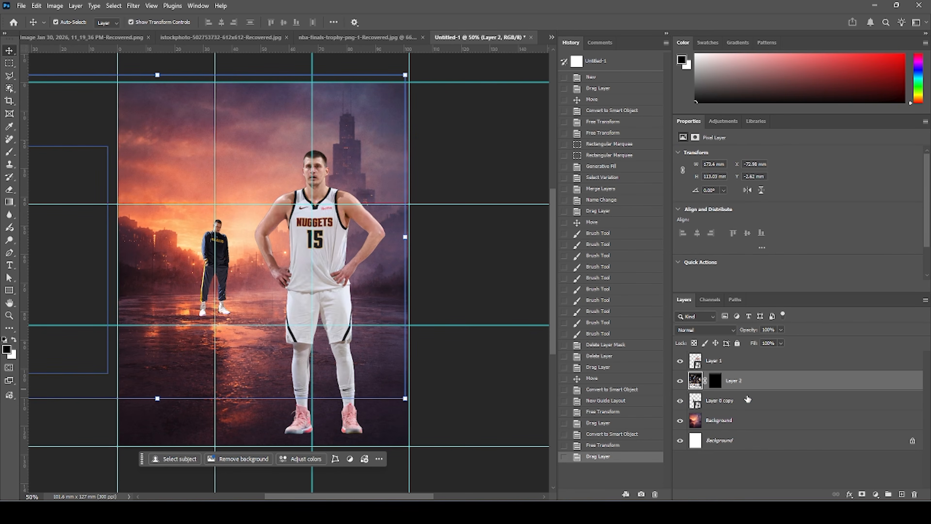
click(680, 382)
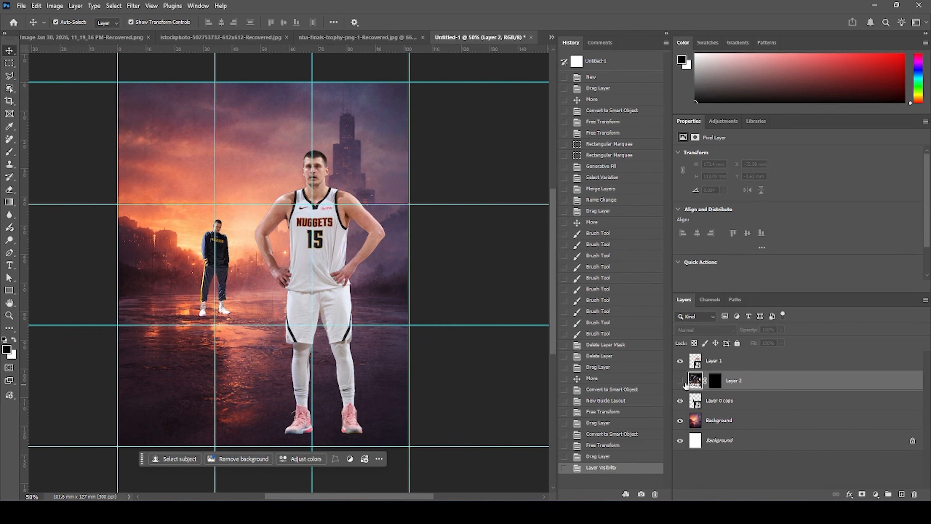
click(681, 382)
Convert the new tracksuit player to a smart object and shrink it, placing him beside the first small player on the street.
right_click(748, 387)
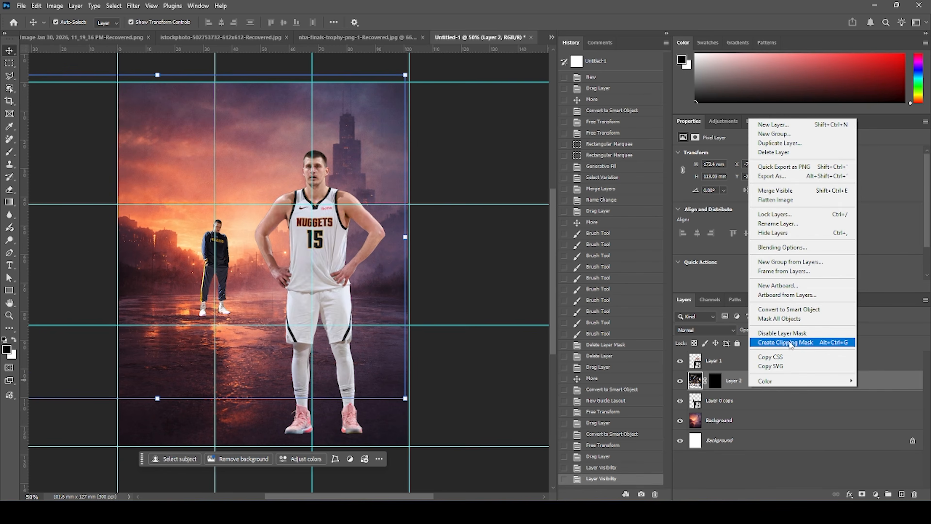
click(788, 309)
key(ctrl+t)
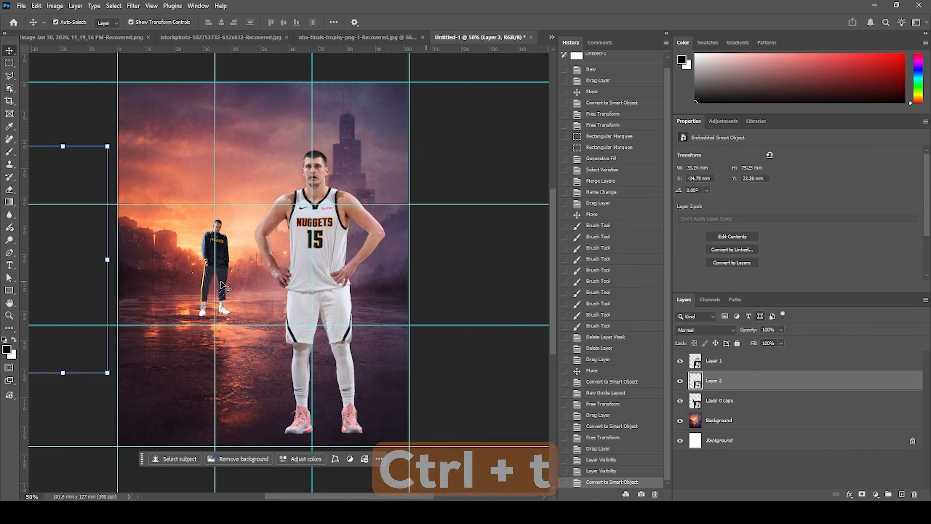
drag(65, 278, 200, 281)
drag(244, 150, 193, 259)
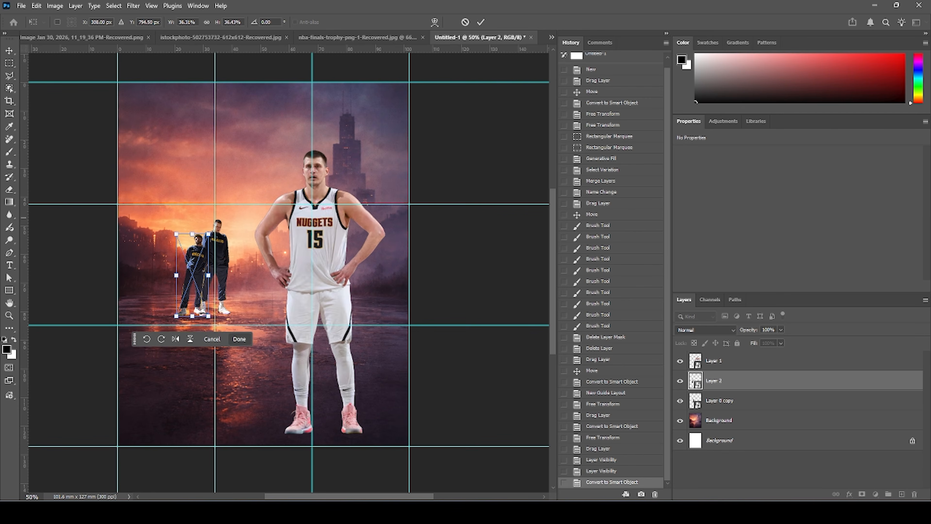
key(Return)
Move the new player layer below the first tracksuit layer and shift the two small players slightly.
drag(702, 379, 703, 410)
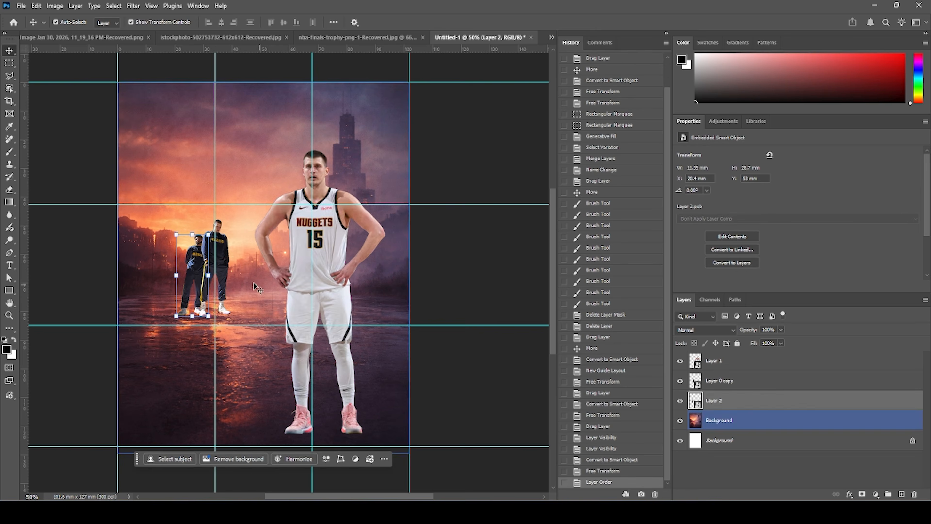
drag(225, 263, 224, 268)
drag(232, 224, 243, 231)
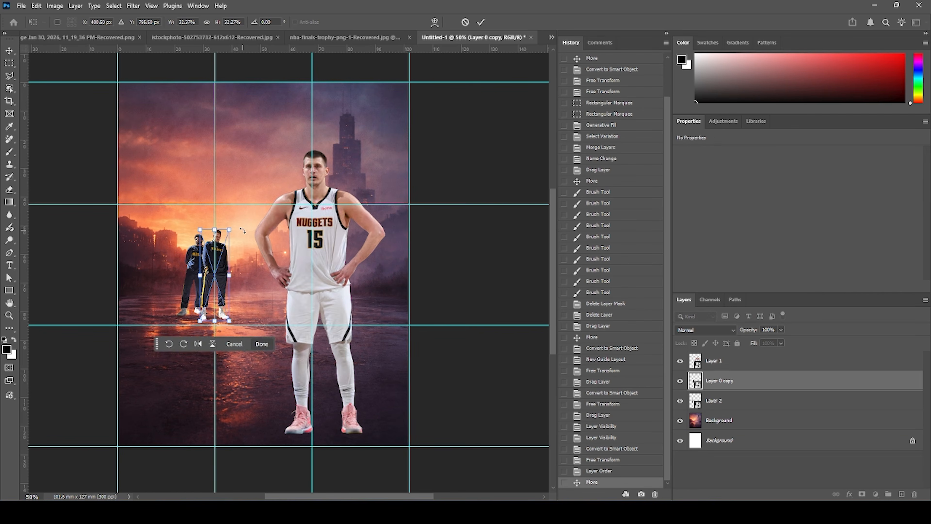
key(Return)
Nudge the new tracksuit player down so his feet line up with the other player.
click(499, 287)
click(192, 262)
key(Down)
key(Down)
key(Down)
key(Down)
key(Down)
key(Down)
key(Down)
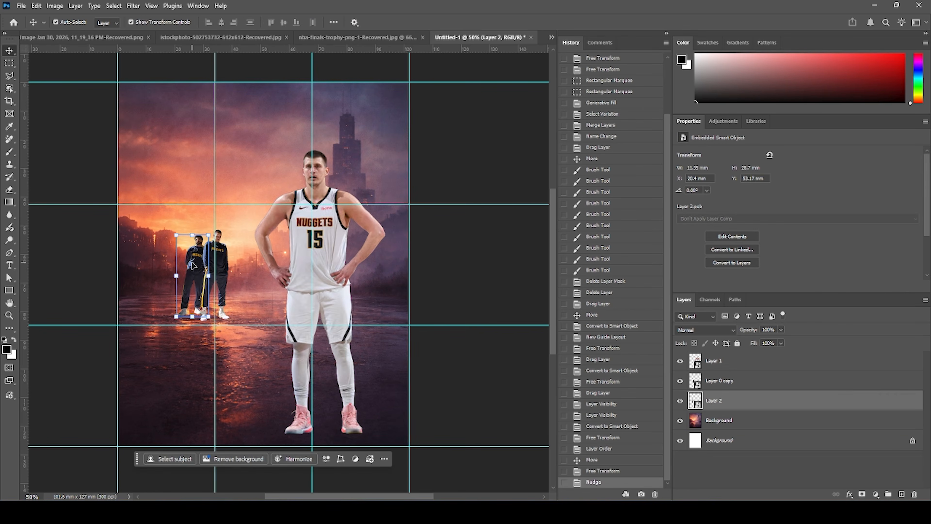
key(Down)
key(Down)
key(Down)
key(Down)
key(Down)
key(Down)
key(Down)
key(Down)
key(Down)
key(Down)
key(Down)
key(Down)
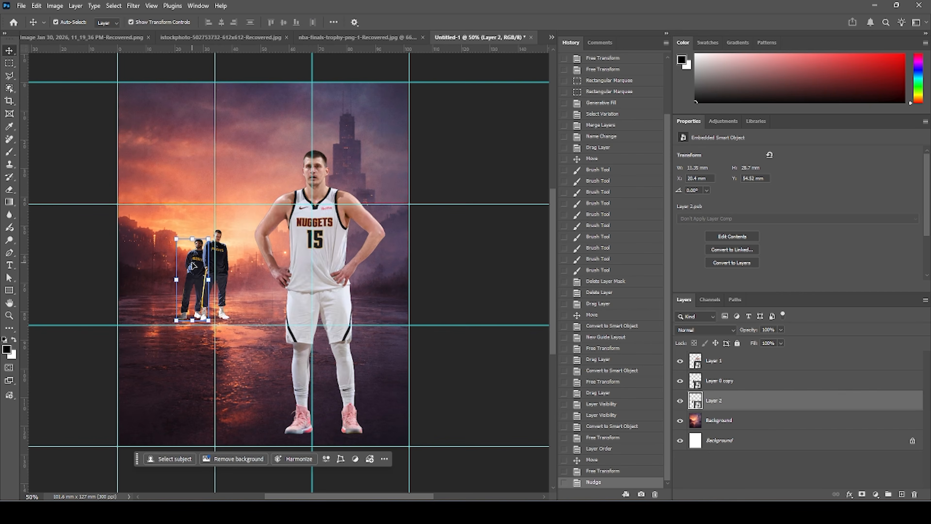
key(Up)
key(Up)
key(Up)
key(Down)
click(513, 290)
click(151, 334)
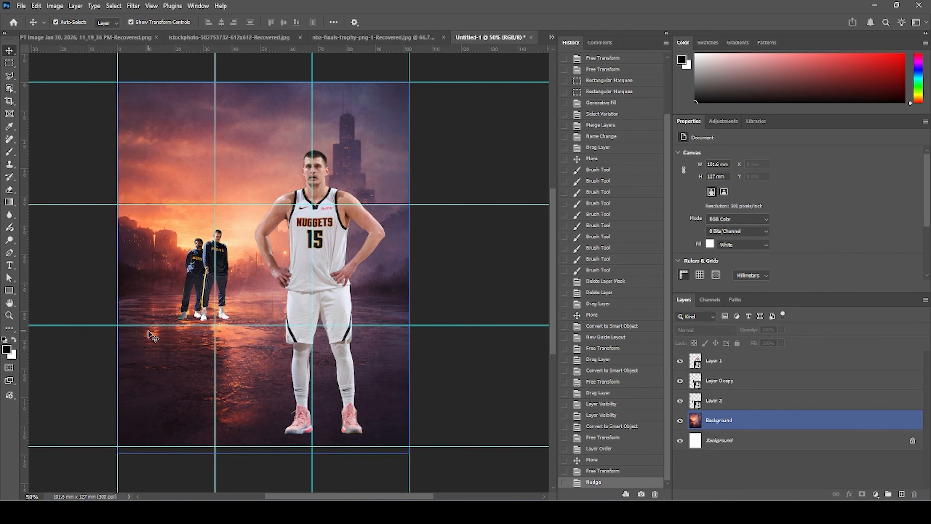
Clear all guides from the canvas.
click(43, 166)
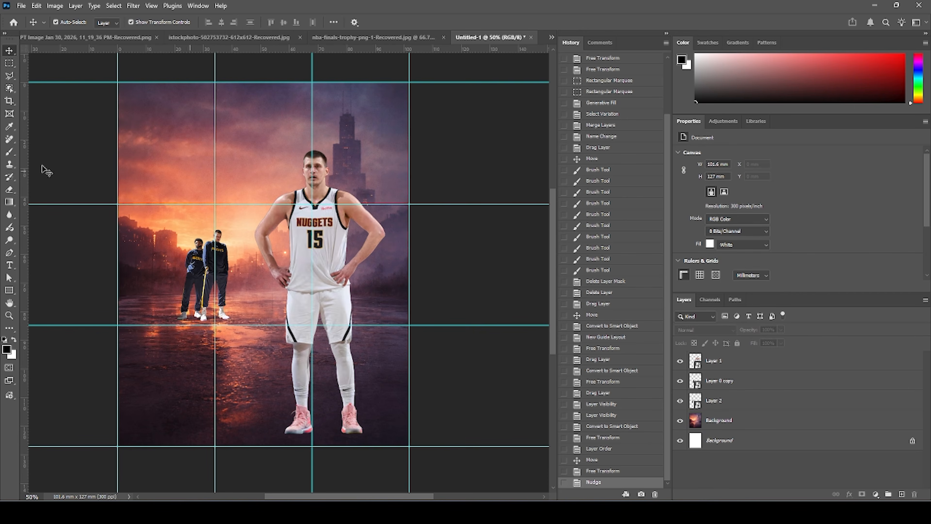
click(151, 6)
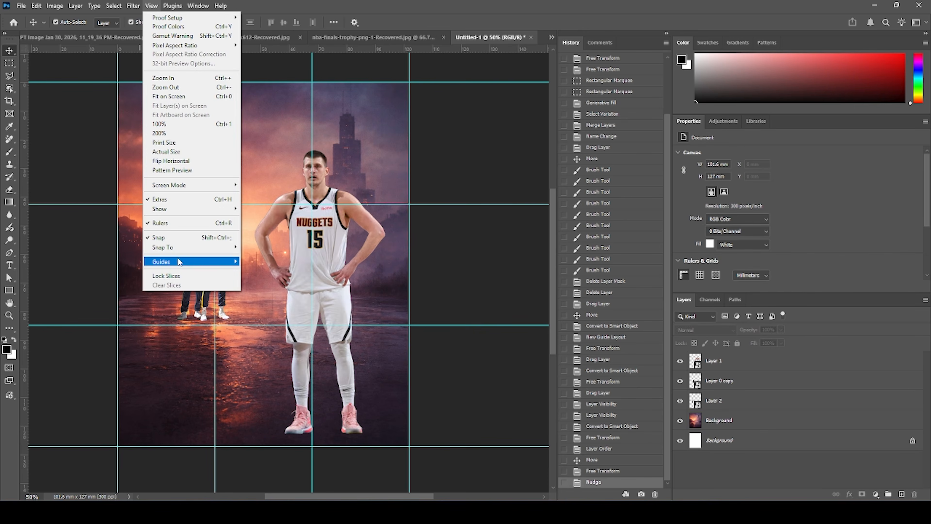
mouse_move(180, 261)
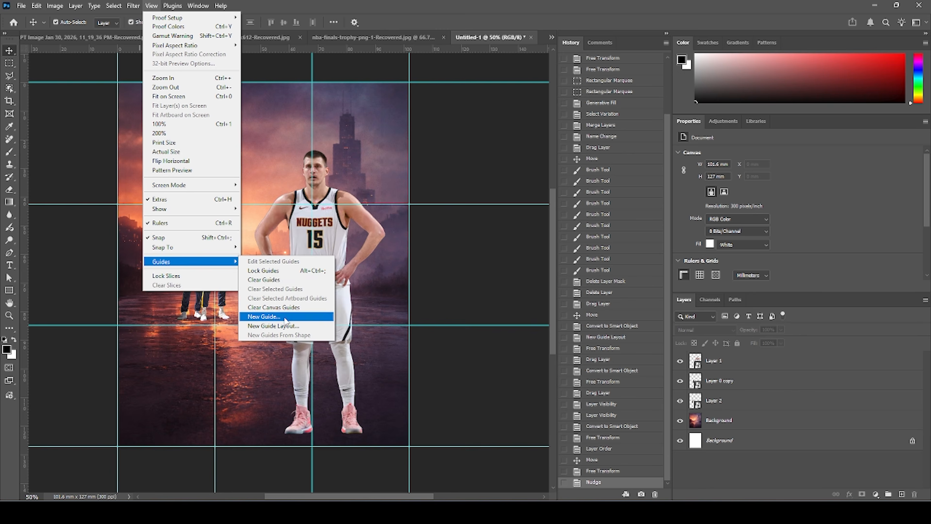
click(273, 280)
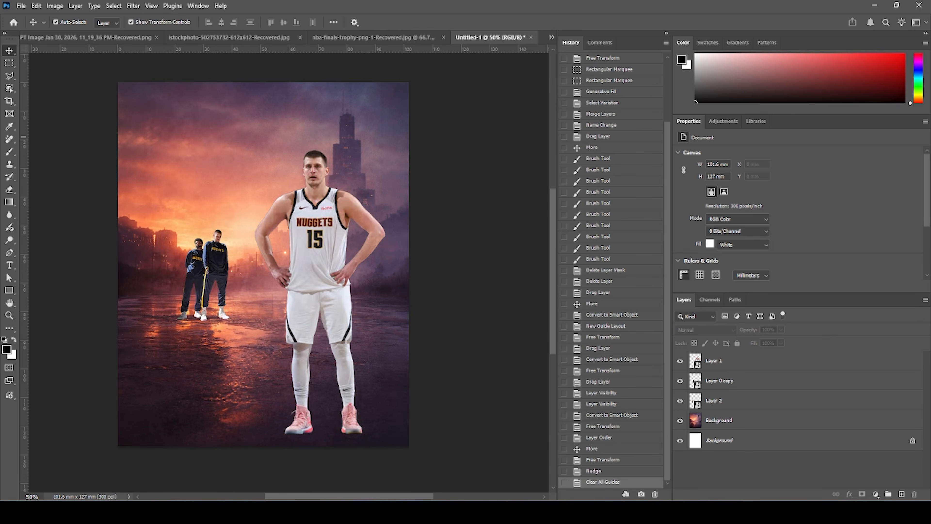
key(ctrl+Tab)
key(ctrl+Tab)
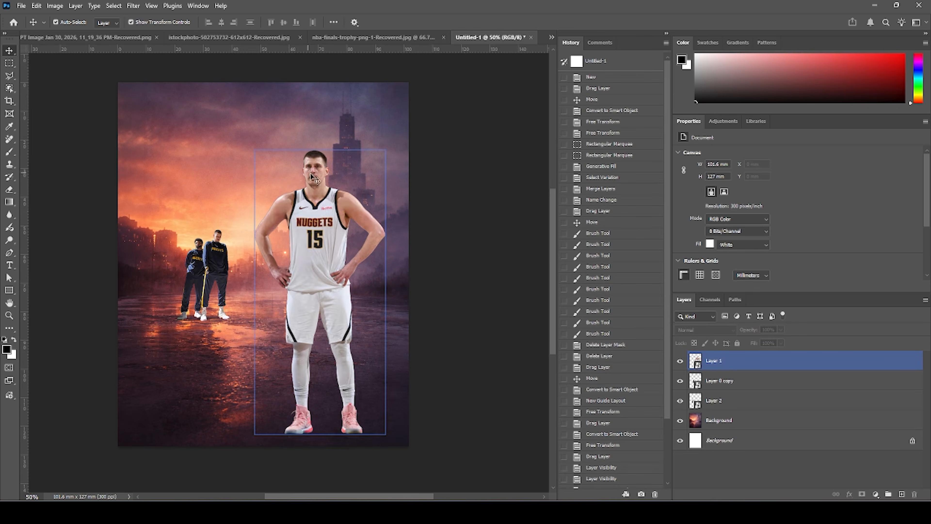
Rename the layers to player 1, image 02 and image 03, and select player 1.
double_click(729, 361)
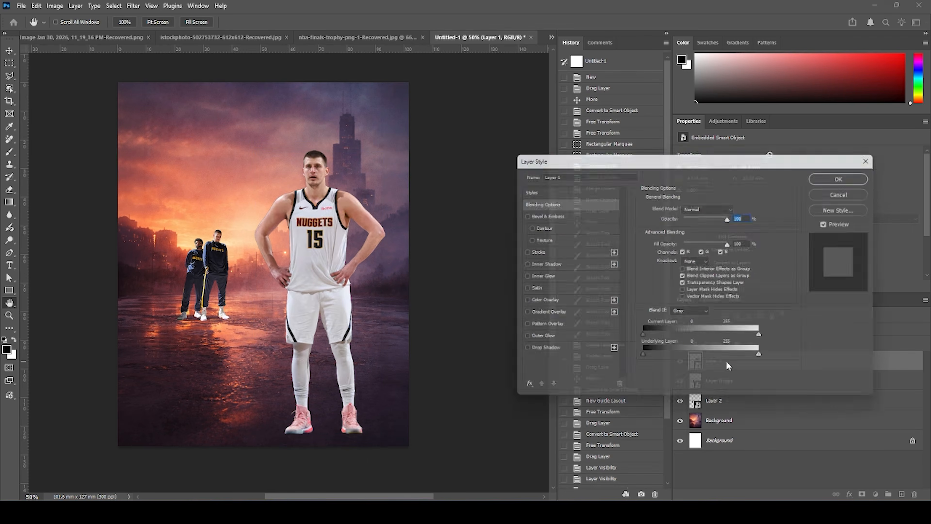
click(837, 194)
double_click(715, 361)
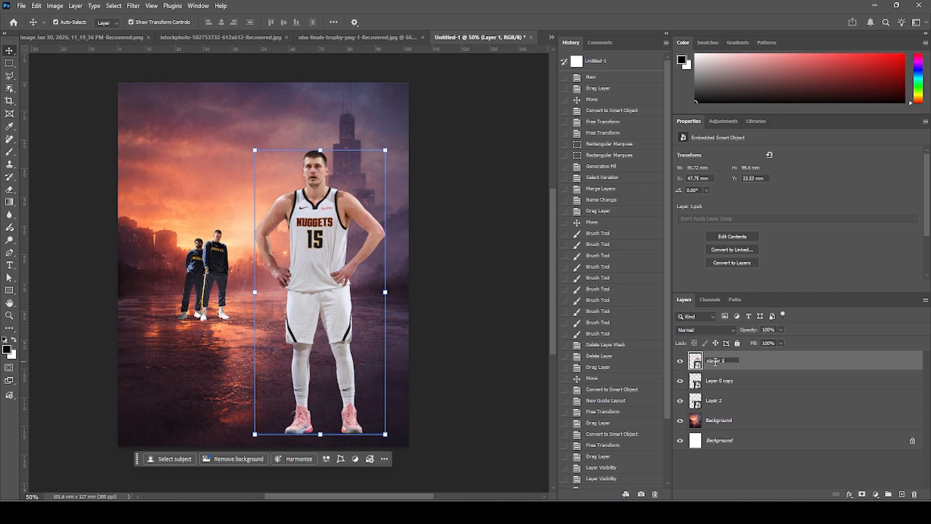
click(758, 365)
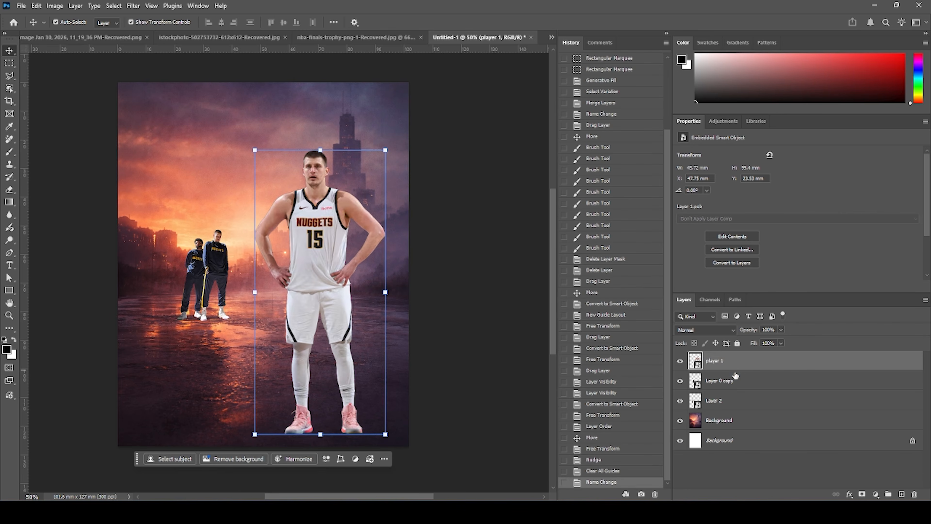
double_click(724, 381)
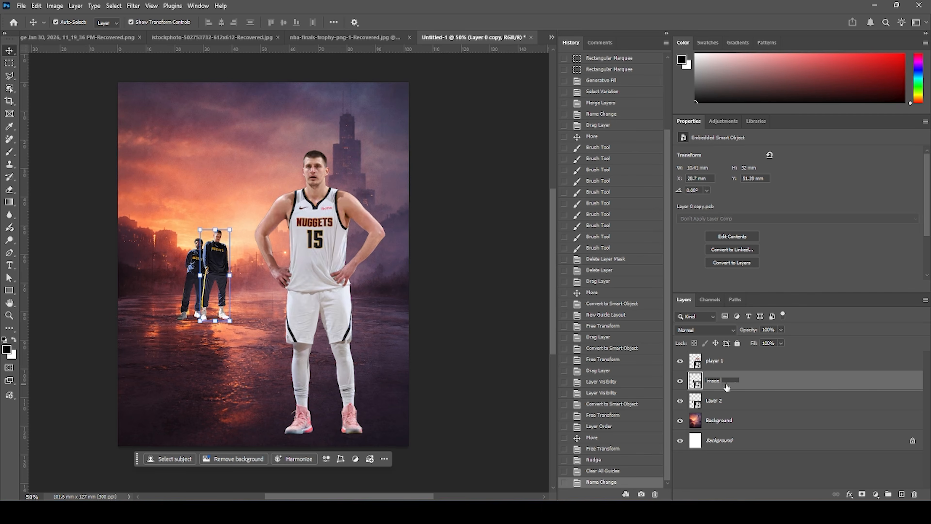
double_click(719, 401)
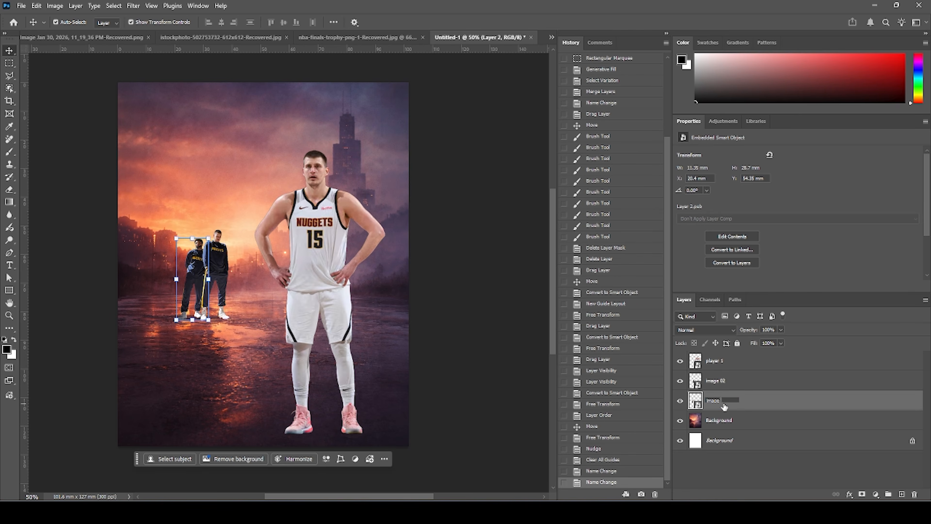
click(725, 353)
Add a Curves adjustment clipped to player 1, pulling the highlight and shadow points down to darken him.
click(875, 494)
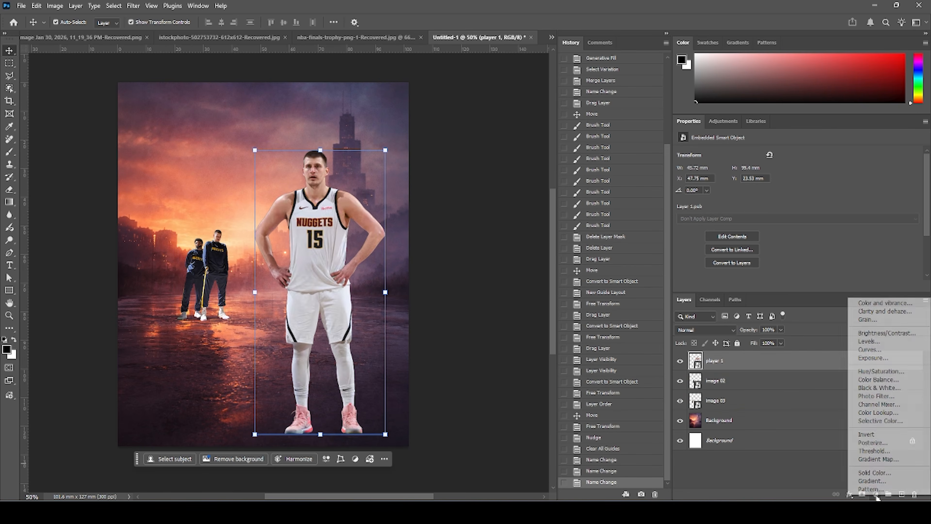
click(870, 349)
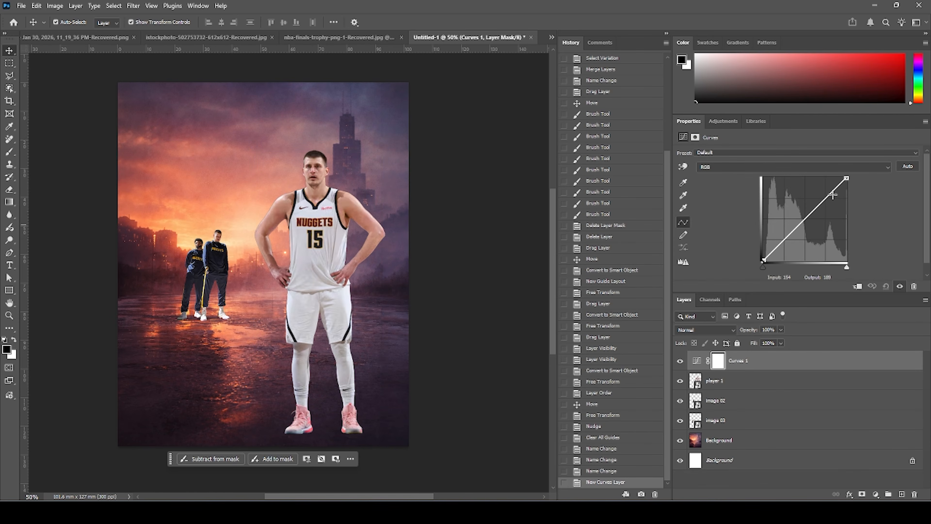
drag(849, 178, 864, 210)
drag(774, 254, 782, 256)
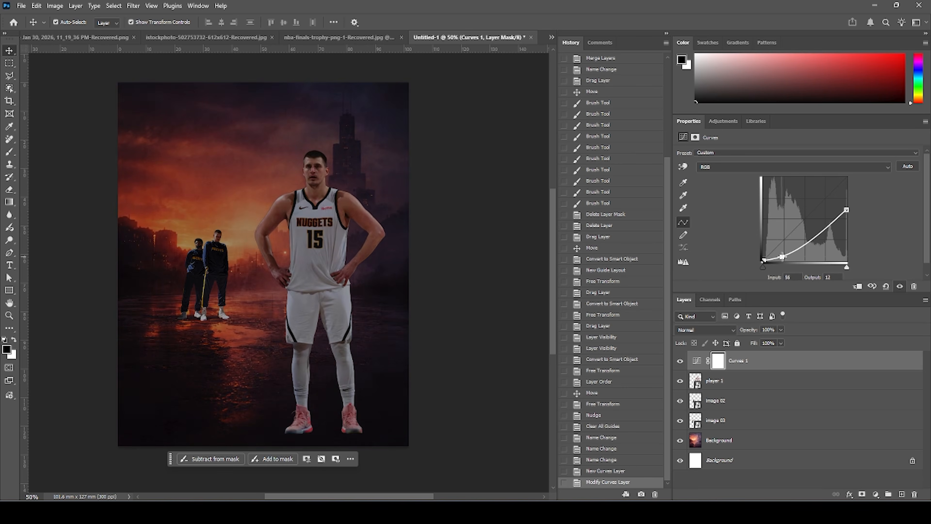
click(857, 287)
Compare the Curves effect on and off and fine-tune its shadow and highlight points.
click(680, 361)
click(680, 362)
click(328, 170)
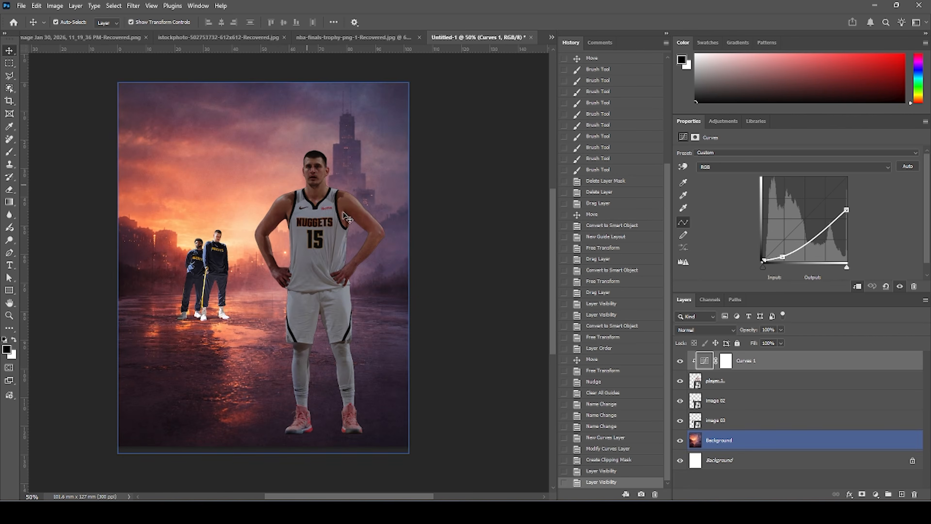
drag(781, 259, 783, 257)
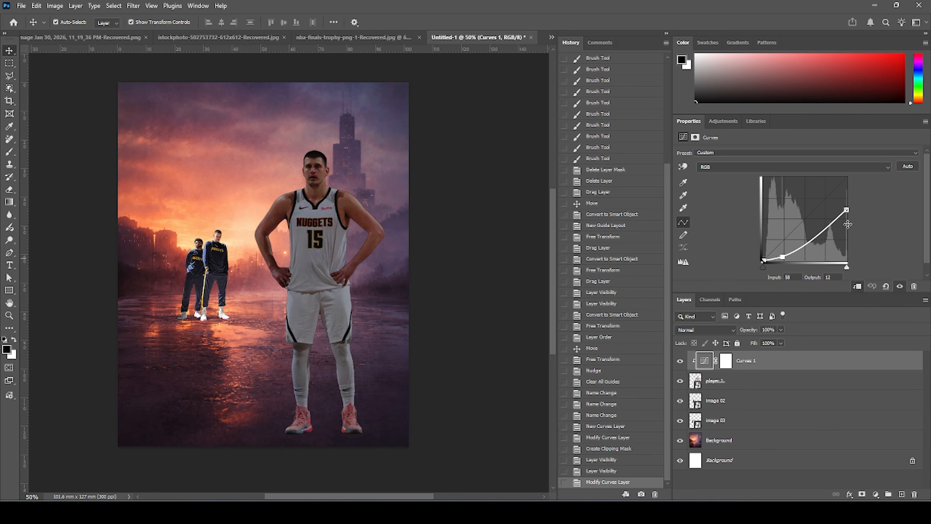
drag(847, 212, 849, 217)
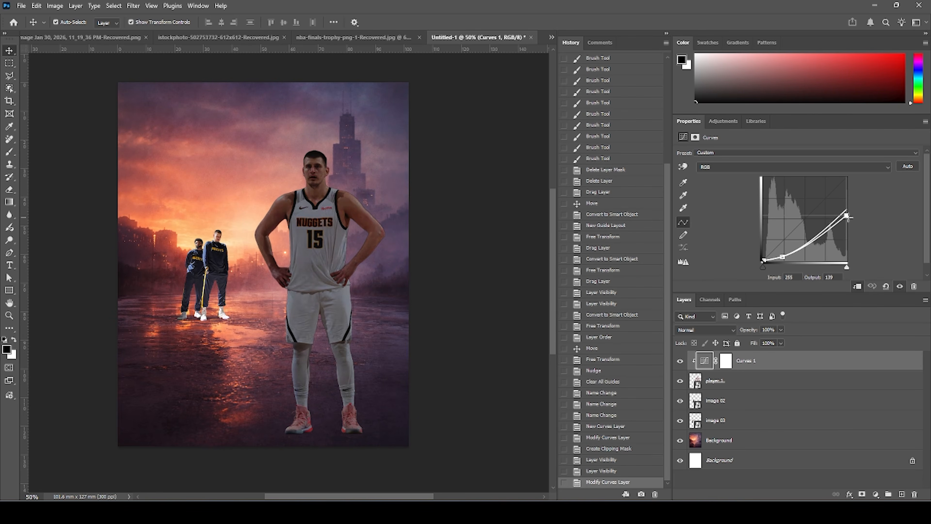
click(783, 258)
Rename the Curves layer to highlights.
click(725, 361)
double_click(752, 361)
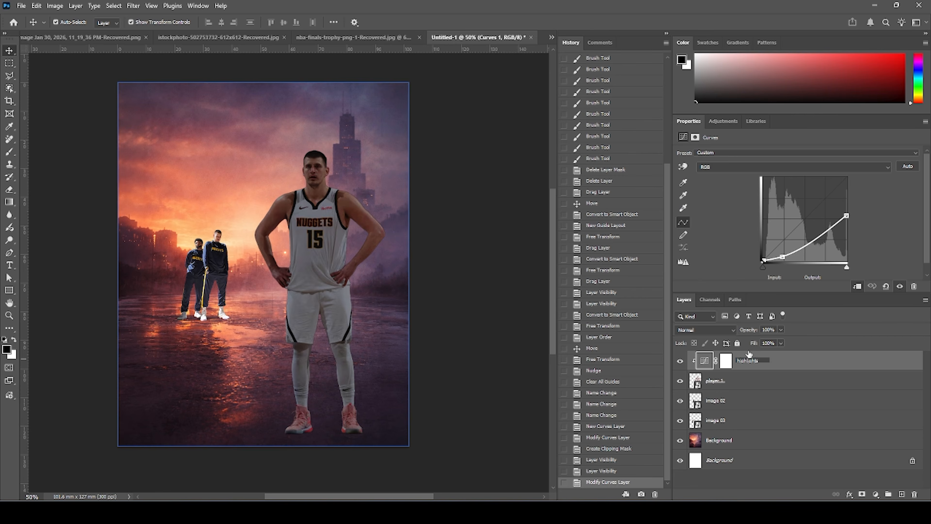
click(721, 386)
Group the highlights and player 1 layers into a group named image 01 and expand it.
shift+click(707, 364)
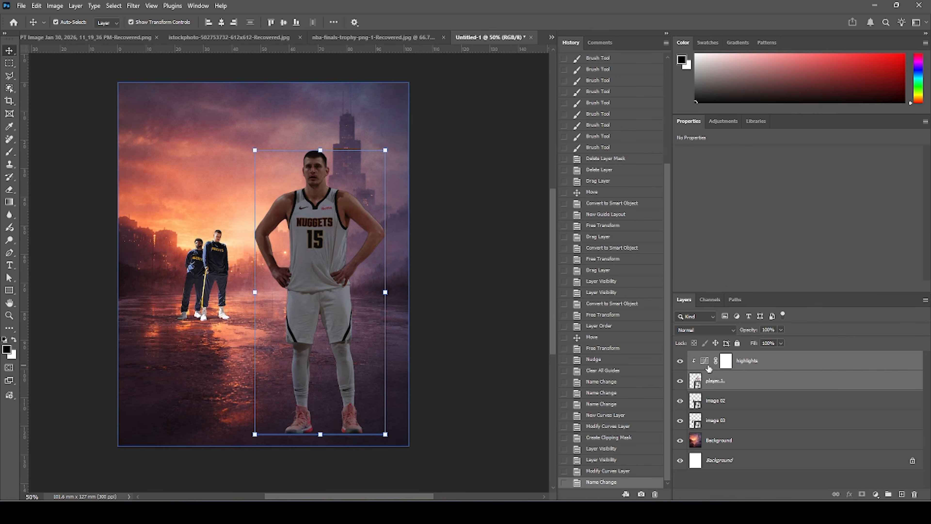
key(ctrl+g)
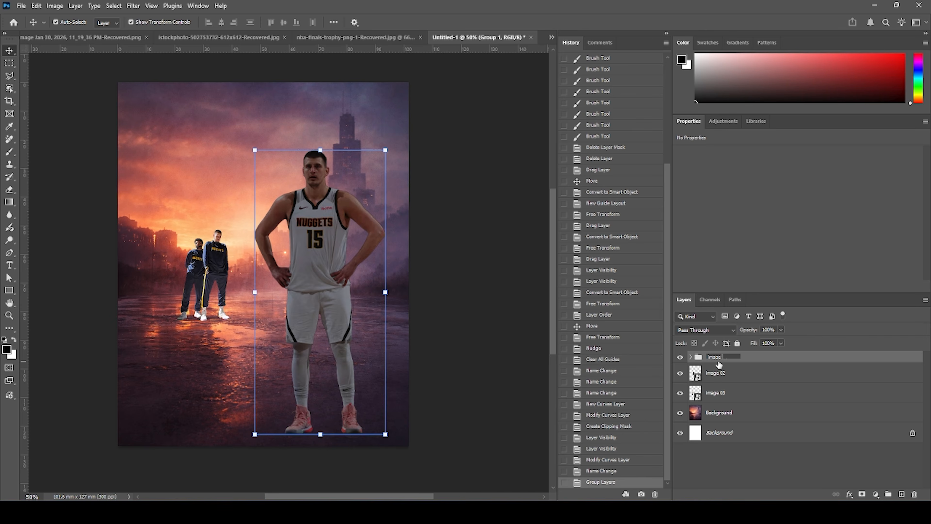
key(Return)
click(680, 357)
click(681, 357)
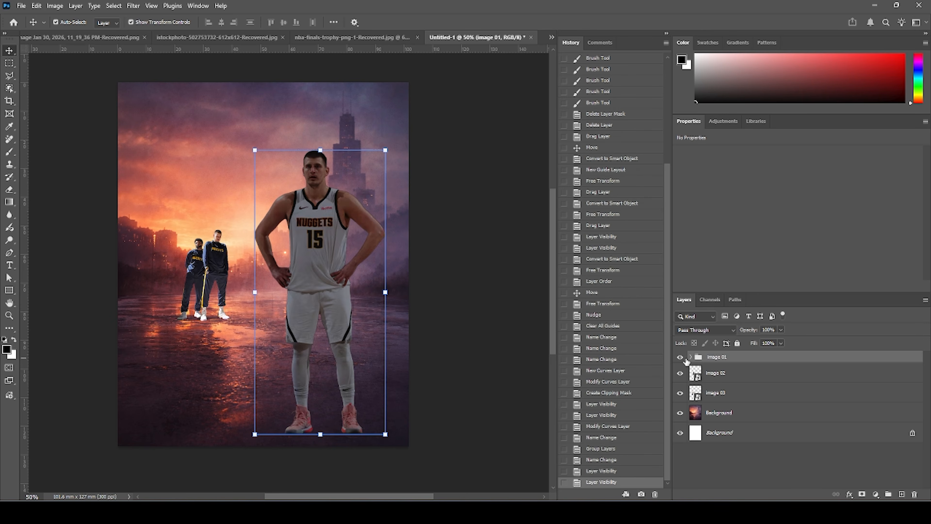
click(690, 357)
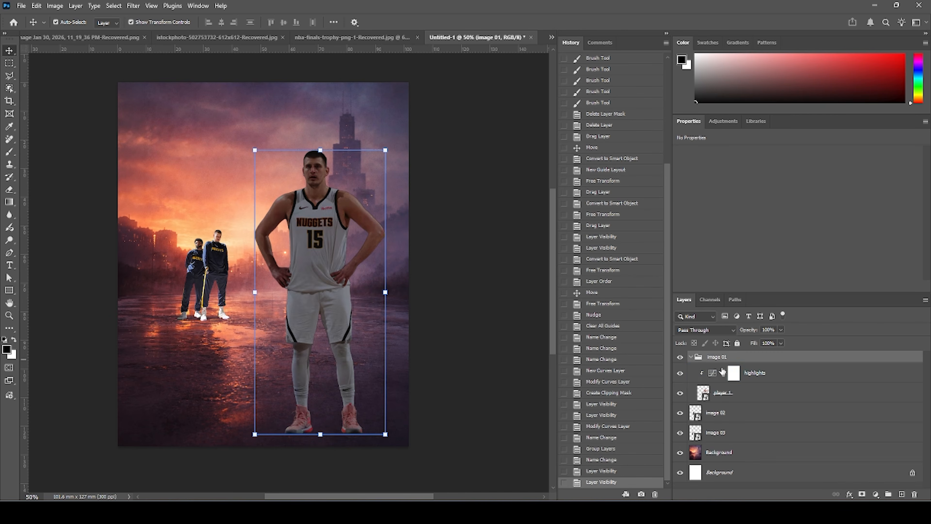
Paint on the highlights mask with a Brush at 38% opacity and 36% flow to brighten the player's face, shoulders and arms.
click(735, 373)
key(b)
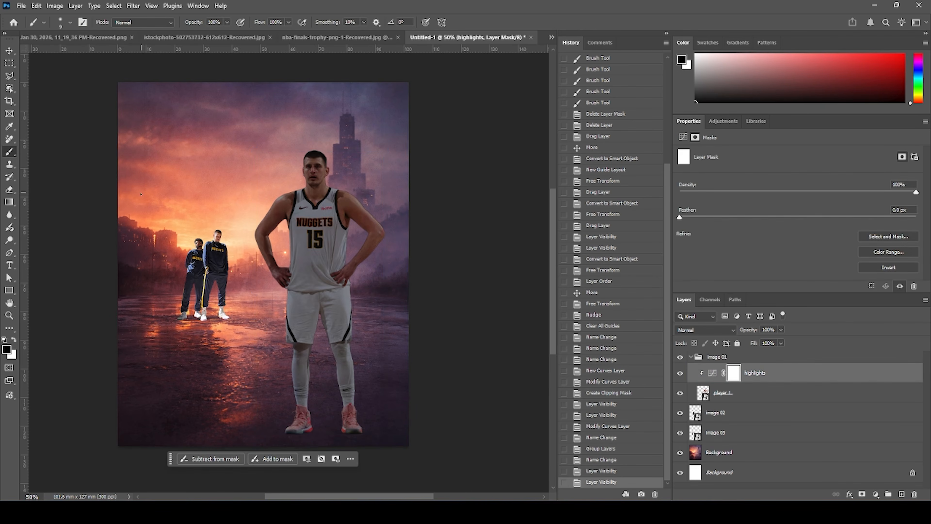
click(15, 342)
key(ctrl+plus)
key(ctrl+plus)
key(ctrl+plus)
drag(195, 144, 198, 314)
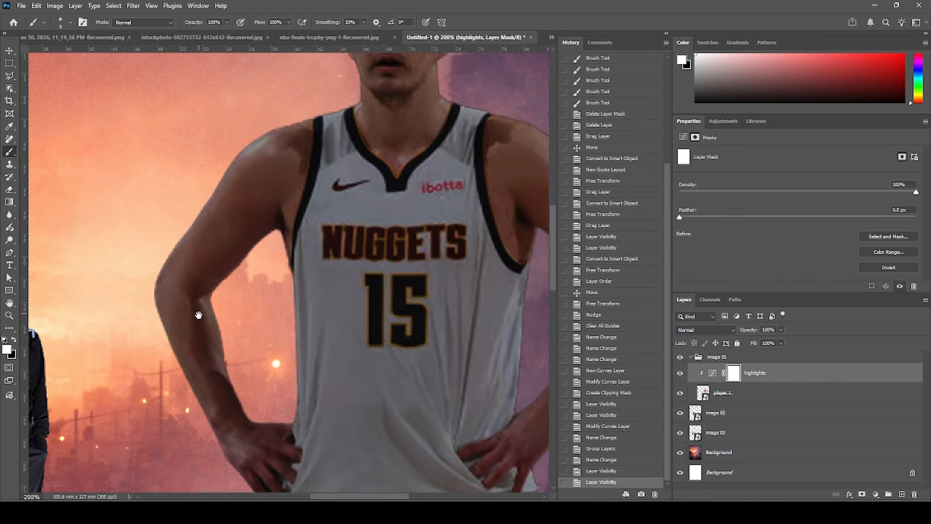
drag(266, 162, 260, 235)
drag(327, 160, 329, 195)
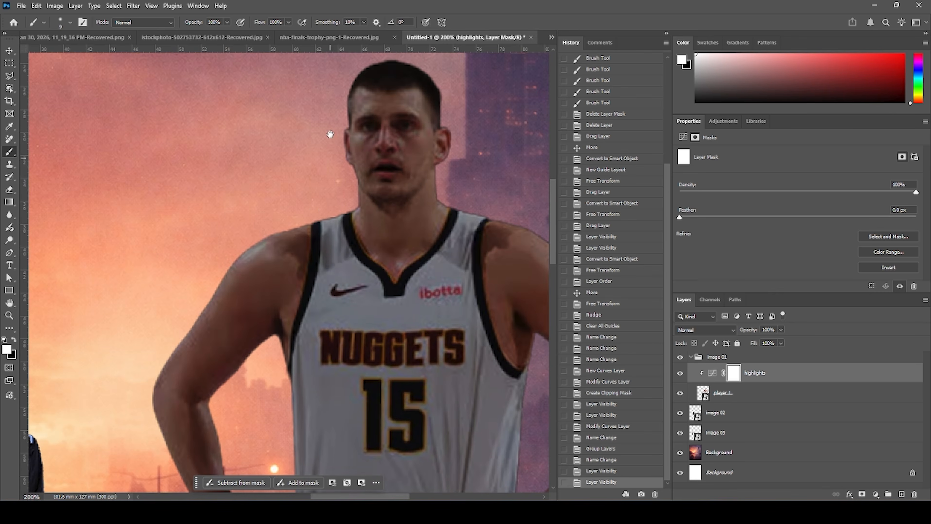
click(227, 22)
drag(210, 34, 208, 34)
click(288, 22)
drag(291, 33, 265, 37)
key(bracketright)
key(bracketright)
key(bracketright)
drag(346, 124, 347, 173)
drag(347, 143, 346, 158)
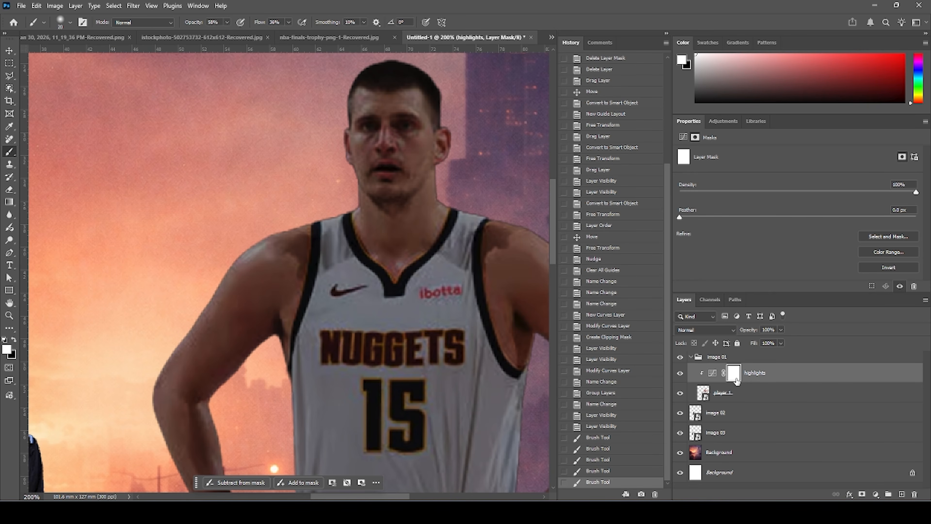
click(14, 340)
mouse_move(344, 91)
mouse_down()
mouse_move(346, 194)
mouse_move(356, 183)
mouse_move(348, 210)
mouse_move(237, 247)
mouse_move(294, 229)
mouse_move(184, 281)
mouse_move(238, 266)
mouse_move(203, 297)
mouse_move(284, 200)
mouse_up()
drag(320, 154, 297, 194)
drag(297, 195, 242, 268)
drag(264, 235, 239, 275)
drag(238, 275, 235, 294)
mouse_move(235, 293)
mouse_down()
mouse_move(236, 317)
mouse_move(231, 240)
mouse_up()
drag(226, 205, 277, 320)
drag(258, 233, 235, 271)
drag(341, 231, 343, 360)
drag(345, 367, 341, 195)
Keep painting the highlights mask over the player's arms, shoulders and torso, alternating black and white and resizing the brush.
key(bracketleft)
mouse_move(329, 447)
mouse_down()
mouse_move(367, 405)
mouse_move(374, 427)
mouse_up()
key(x)
key(bracketright)
key(bracketright)
drag(374, 427, 361, 391)
key(x)
key(bracketleft)
key(bracketleft)
mouse_move(528, 433)
mouse_down()
mouse_move(438, 347)
mouse_move(438, 284)
mouse_up()
mouse_move(510, 366)
mouse_down()
mouse_move(526, 234)
mouse_move(491, 228)
mouse_up()
drag(498, 347, 479, 230)
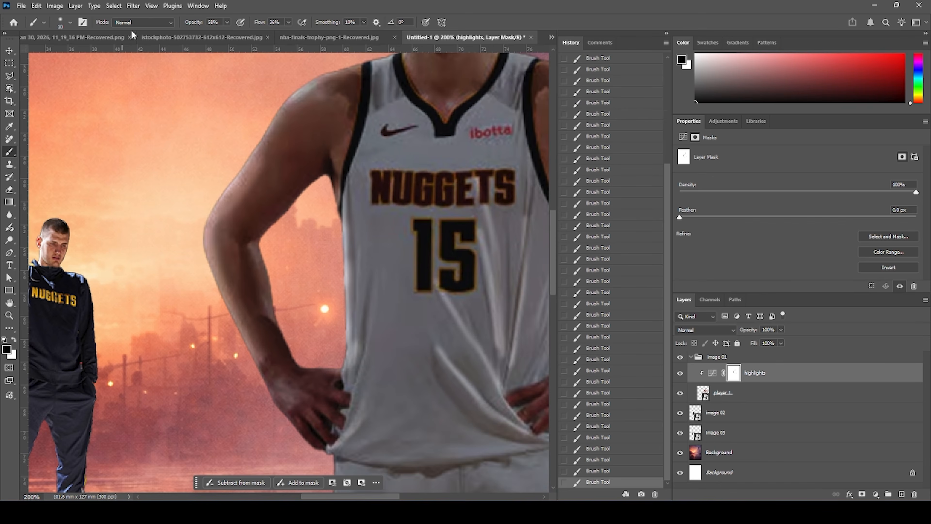
key(x)
key(bracketright)
key(bracketright)
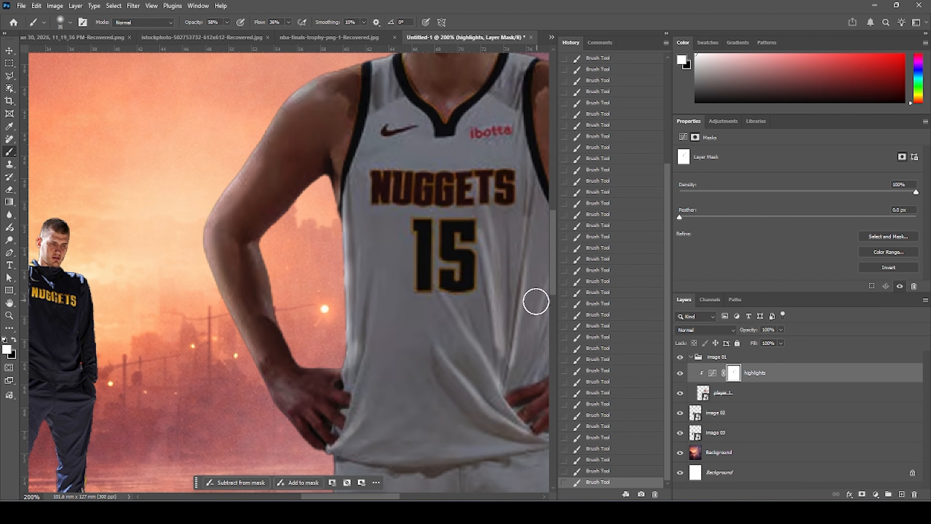
key(x)
key(bracketleft)
key(bracketleft)
mouse_move(361, 342)
mouse_down()
mouse_move(366, 220)
mouse_move(356, 258)
mouse_up()
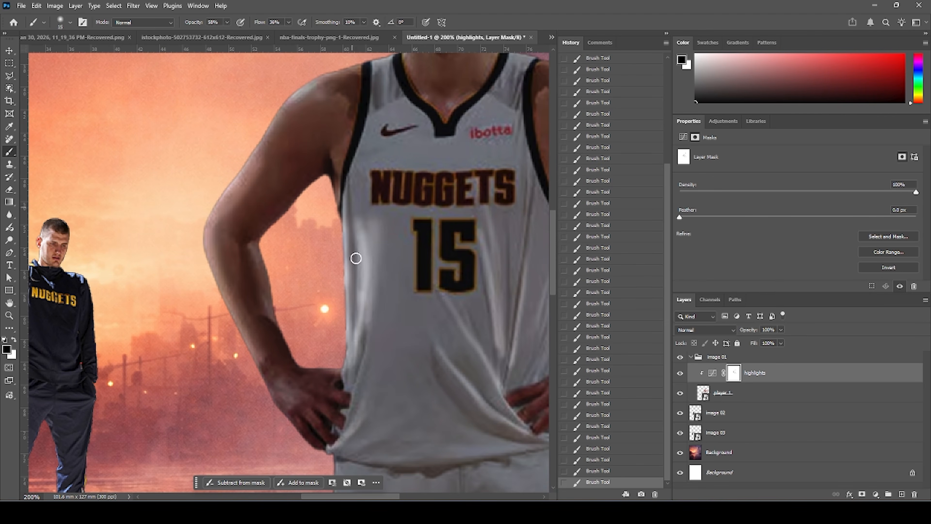
drag(367, 146, 285, 350)
key(bracketright)
key(bracketright)
key(bracketright)
key(bracketright)
key(bracketright)
key(bracketright)
key(bracketright)
key(bracketright)
key(bracketright)
key(bracketright)
mouse_move(283, 253)
mouse_down()
mouse_move(252, 260)
mouse_move(130, 373)
mouse_up()
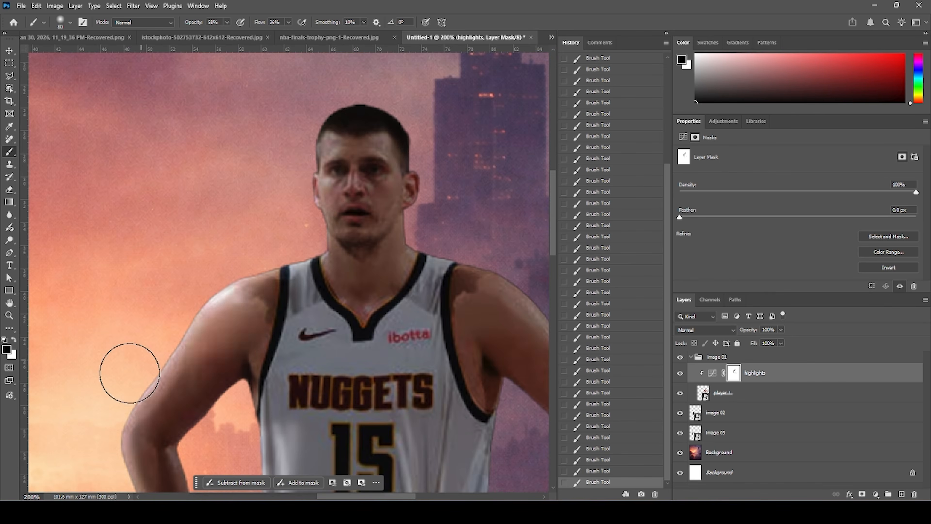
drag(294, 396, 264, 218)
drag(286, 88, 259, 253)
mouse_move(259, 406)
mouse_down()
mouse_move(256, 229)
mouse_move(294, 62)
mouse_up()
mouse_move(187, 73)
mouse_down()
mouse_move(210, 126)
mouse_move(235, 352)
mouse_up()
drag(265, 385, 285, 221)
mouse_move(290, 223)
mouse_down()
mouse_move(285, 358)
mouse_move(274, 187)
mouse_up()
drag(293, 139, 256, 358)
drag(291, 180, 278, 57)
drag(279, 55, 269, 184)
drag(228, 81, 199, 300)
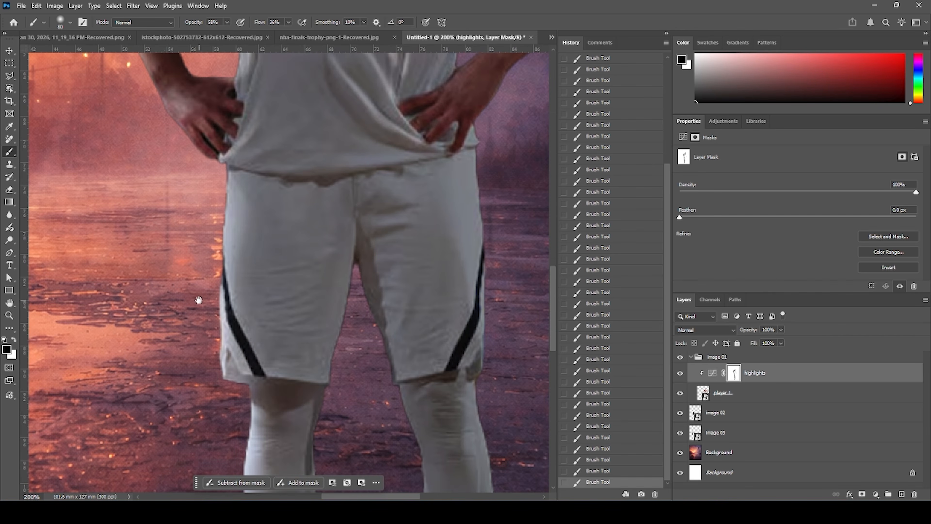
Lower the brush opacity to 28% and flow to 30%, then paint highlights onto the hands and jersey waist.
click(226, 22)
drag(227, 33, 210, 34)
click(289, 22)
drag(288, 33, 276, 34)
key(bracketleft)
key(bracketleft)
key(bracketleft)
key(bracketleft)
key(bracketleft)
key(bracketleft)
key(bracketleft)
key(bracketleft)
key(bracketleft)
key(bracketleft)
mouse_move(253, 329)
mouse_down()
mouse_move(267, 332)
mouse_move(310, 264)
mouse_up()
drag(322, 264, 316, 252)
mouse_move(238, 164)
mouse_down()
mouse_move(403, 161)
mouse_move(382, 212)
mouse_up()
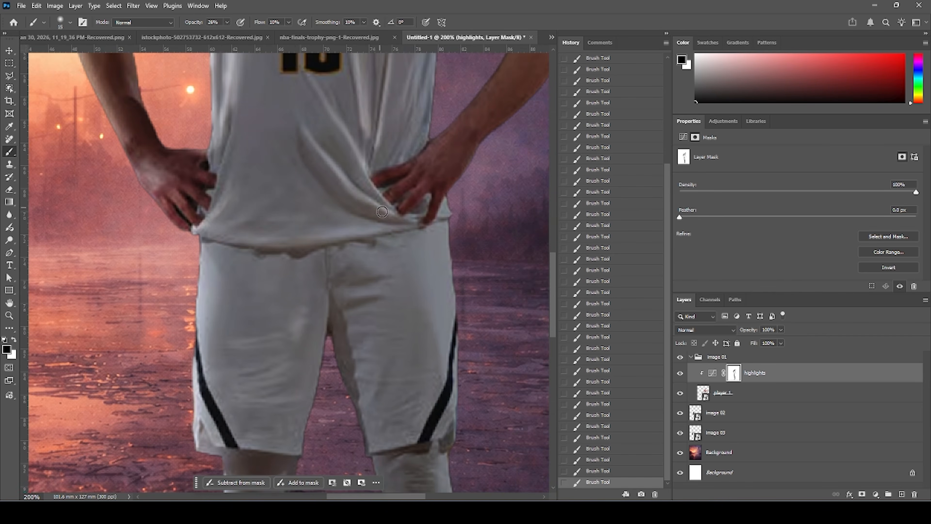
Zoom out and toggle the highlights layer on and off to compare the effect on the player.
scroll(382, 212, up, 6)
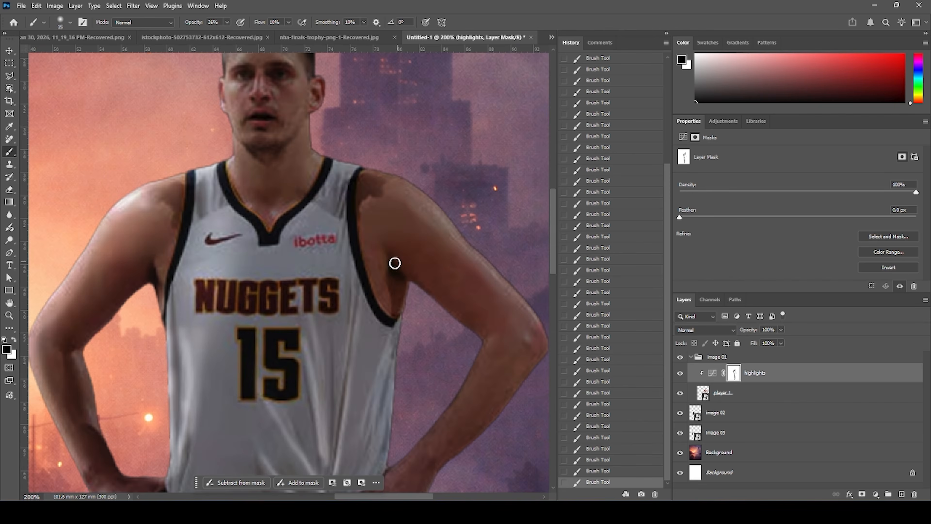
key(ctrl+minus)
key(ctrl+minus)
key(ctrl+minus)
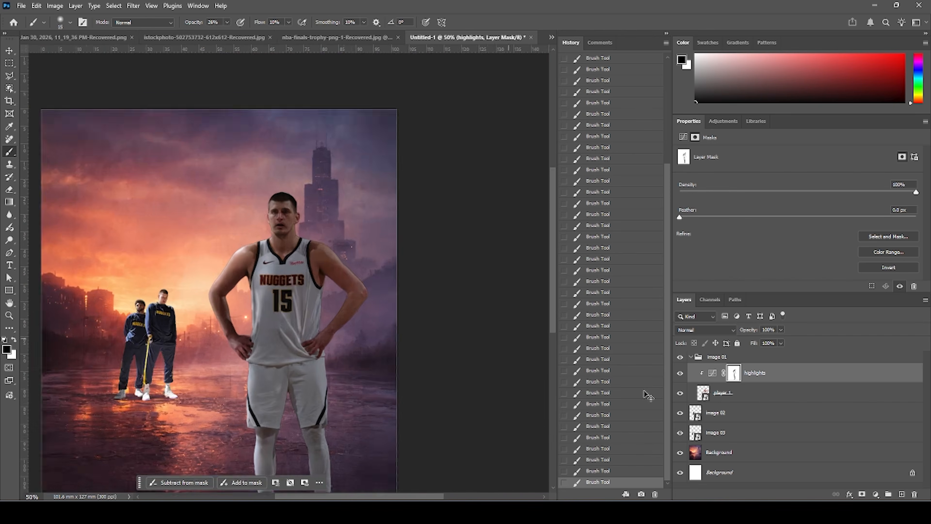
key(ctrl+plus)
click(681, 375)
click(680, 374)
click(681, 374)
click(681, 374)
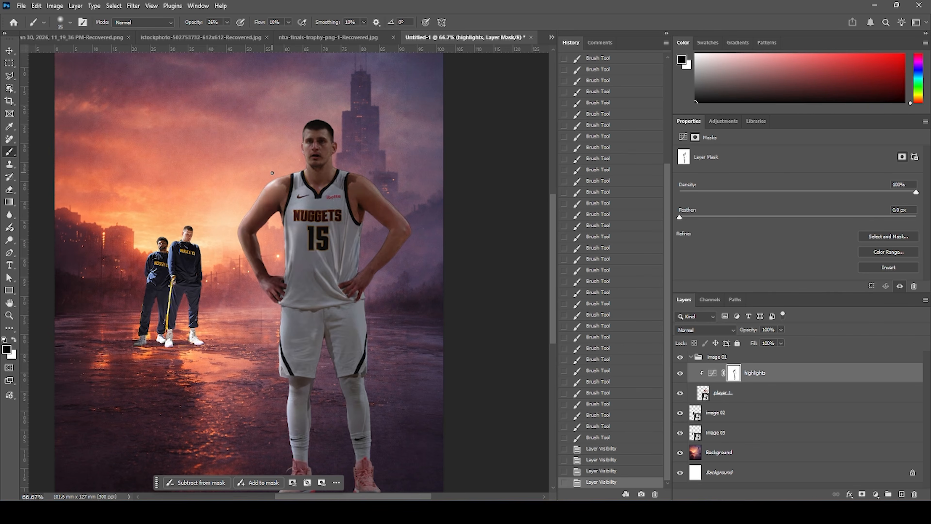
Set the brush opacity to 88% and paint more highlights over the player's head, shoulders and arms.
key(bracketright)
key(bracketright)
key(bracketright)
drag(312, 137, 312, 154)
click(228, 23)
drag(240, 36, 247, 38)
drag(307, 127, 308, 138)
mouse_move(309, 139)
mouse_down()
mouse_move(319, 207)
mouse_move(375, 190)
mouse_up()
mouse_move(376, 192)
mouse_down()
mouse_move(415, 217)
mouse_move(415, 233)
mouse_up()
drag(412, 231, 398, 212)
drag(328, 174, 329, 166)
mouse_move(326, 131)
mouse_down()
mouse_move(330, 149)
mouse_move(309, 149)
mouse_move(310, 158)
mouse_move(251, 187)
mouse_move(235, 210)
mouse_move(246, 271)
mouse_move(261, 278)
mouse_up()
mouse_move(261, 278)
mouse_down()
mouse_move(267, 305)
mouse_move(262, 299)
mouse_up()
drag(262, 299, 245, 271)
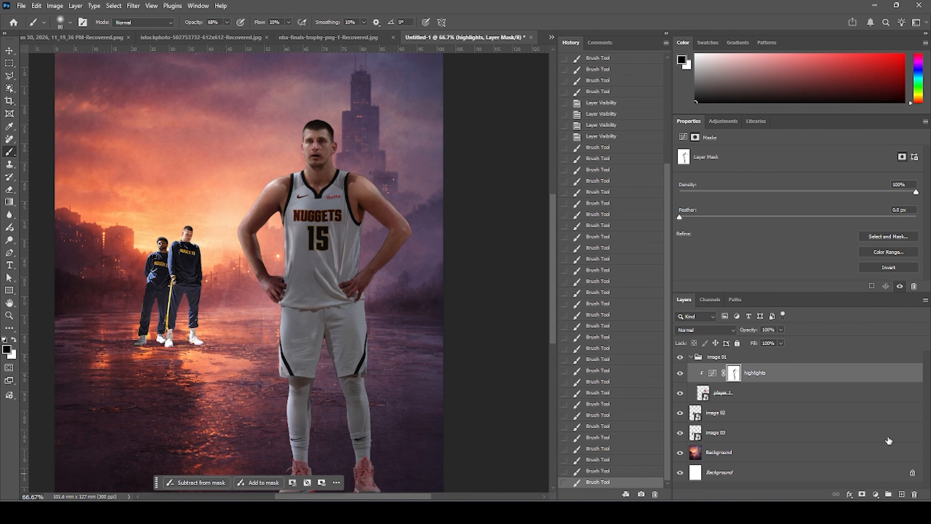
Add a Curves adjustment layer clipped above highlights and darken it by lowering the highlight point and raising the shadow point.
click(712, 376)
click(875, 495)
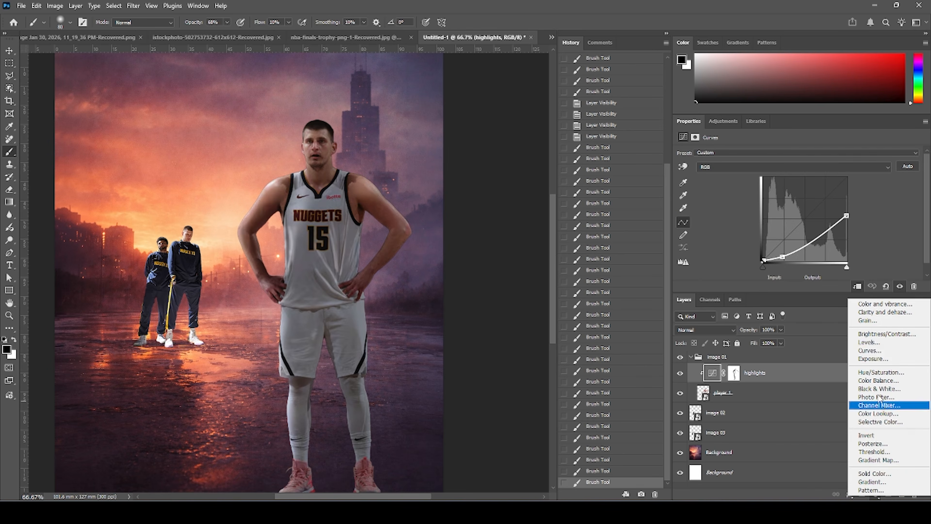
click(871, 350)
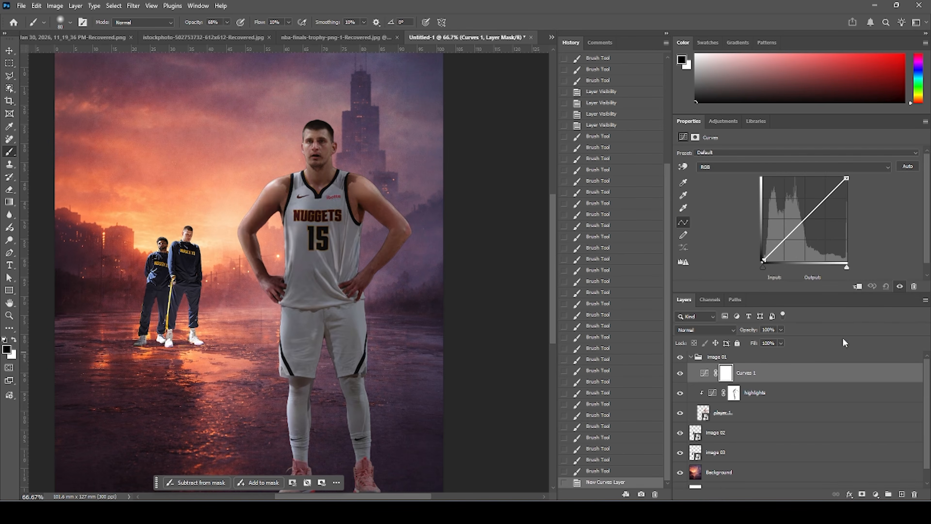
click(857, 287)
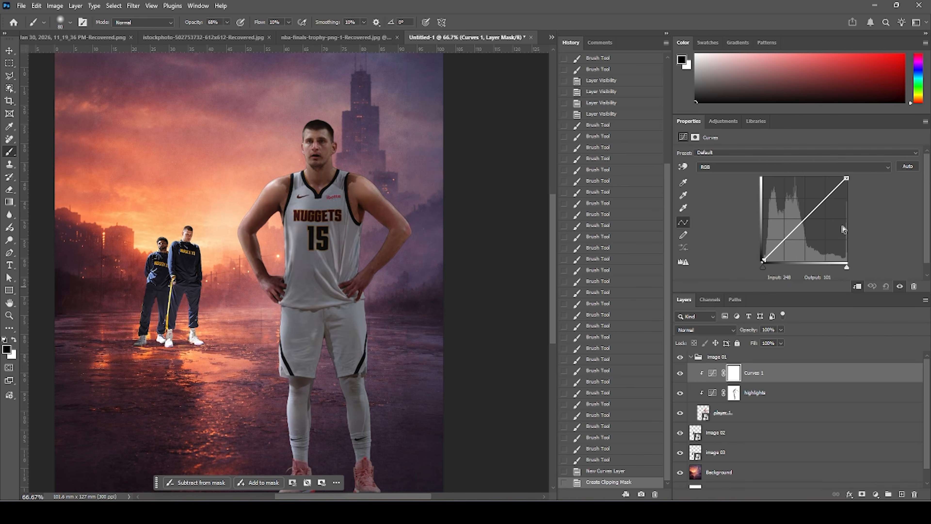
drag(847, 179, 846, 217)
drag(763, 258, 777, 261)
Fill the new Curves layer mask with black and switch the foreground colour to white.
click(735, 377)
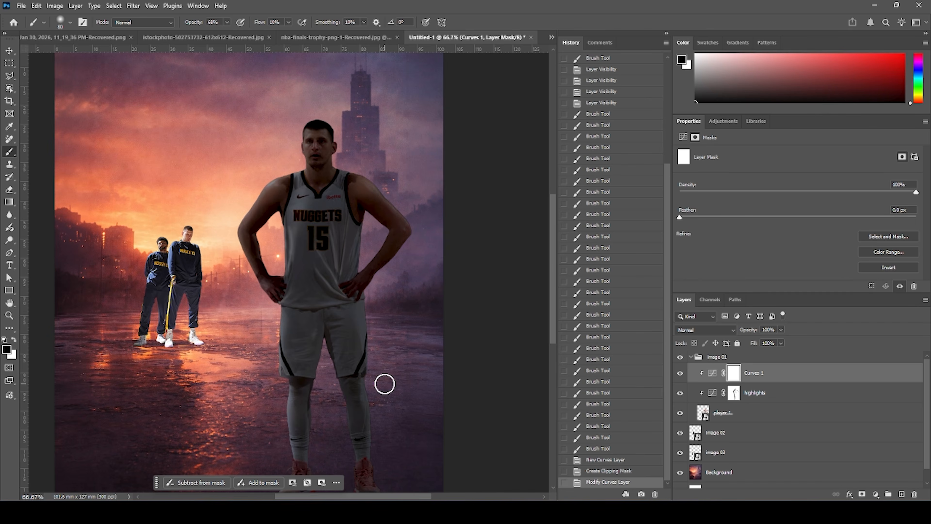
key(alt+BackSpace)
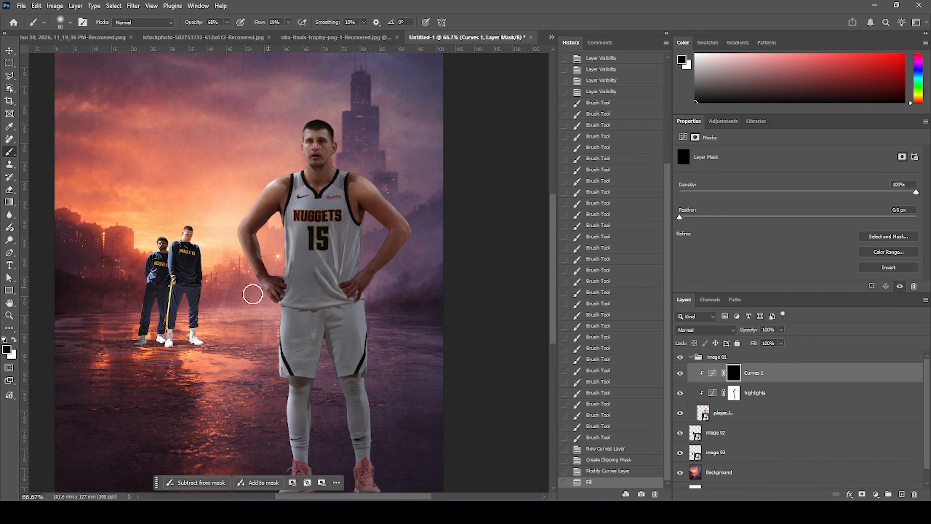
click(12, 339)
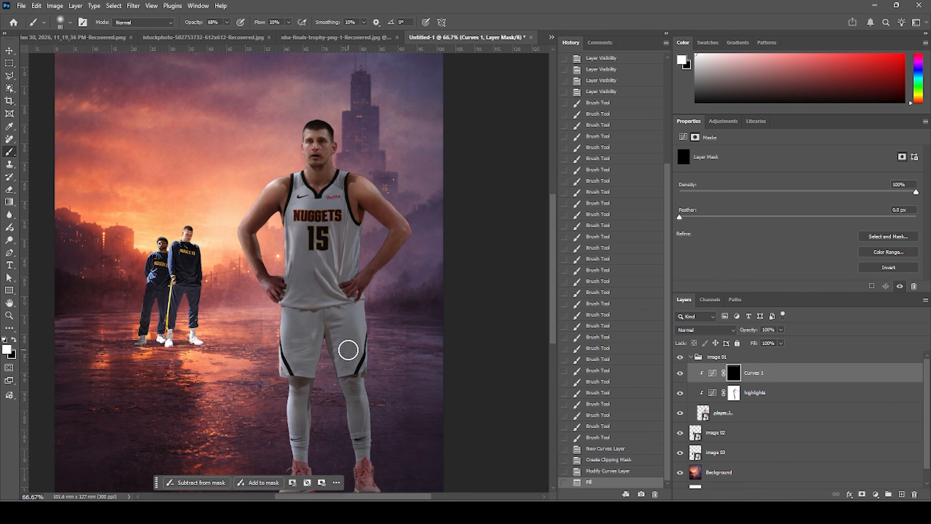
Set the brush opacity to 100% and paint shadows onto the jersey and shorts folds in the Curves mask.
scroll(347, 347, up, 2)
mouse_move(391, 339)
mouse_down()
mouse_move(295, 241)
mouse_move(304, 215)
mouse_move(296, 207)
mouse_up()
key([)
key([)
key([)
key([)
key([)
key([)
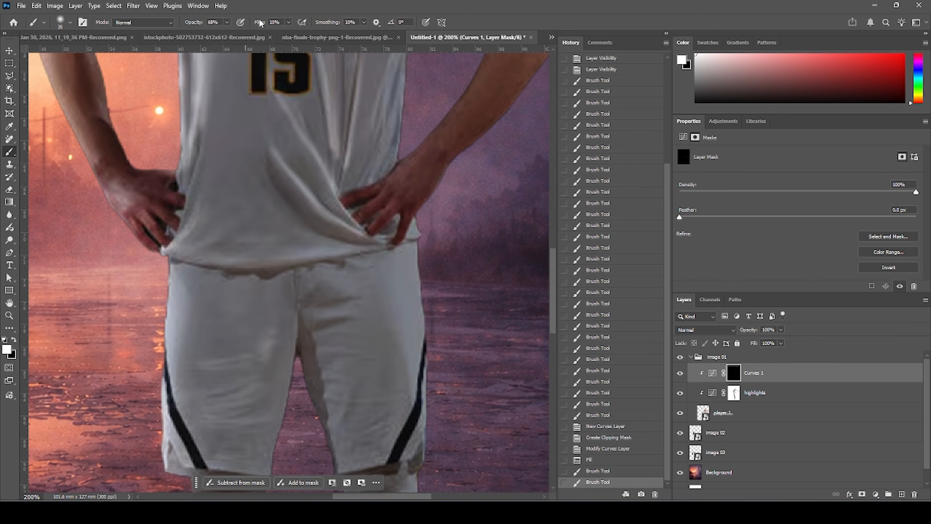
click(228, 23)
drag(225, 34, 253, 34)
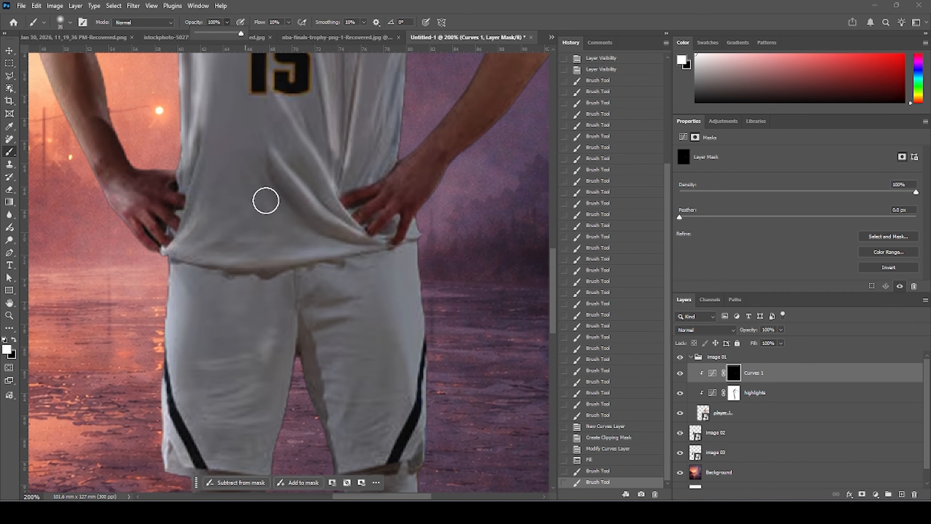
drag(267, 182, 300, 214)
key([)
key([)
key([)
mouse_move(299, 214)
mouse_down()
mouse_move(316, 225)
mouse_move(301, 184)
mouse_move(316, 198)
mouse_up()
key([)
key([)
mouse_move(309, 310)
mouse_down()
mouse_move(324, 301)
mouse_move(307, 308)
mouse_move(324, 325)
mouse_move(344, 321)
mouse_up()
mouse_move(293, 337)
mouse_down()
mouse_move(281, 202)
mouse_move(320, 281)
mouse_move(309, 259)
mouse_up()
drag(317, 293, 287, 203)
mouse_move(322, 323)
mouse_down()
mouse_move(297, 265)
mouse_move(291, 280)
mouse_move(315, 210)
mouse_up()
drag(320, 218, 301, 270)
drag(307, 253, 296, 288)
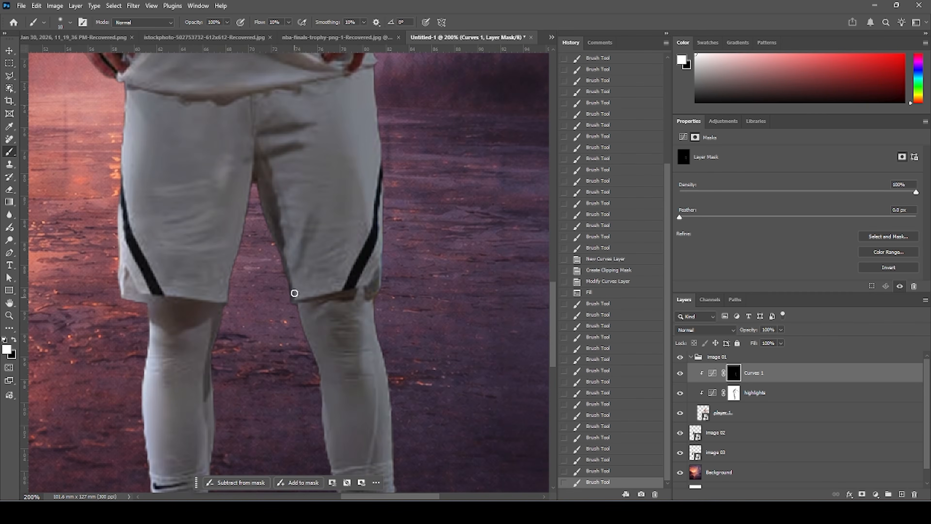
Paint shadows in the Curves mask along the shorts' edges, the legs and the shoes, varying brush size.
drag(181, 247, 190, 242)
drag(238, 321, 216, 246)
key(bracketright)
drag(315, 304, 297, 81)
key(bracketright)
key(bracketright)
drag(381, 356, 289, 350)
drag(304, 323, 284, 147)
drag(338, 351, 367, 353)
drag(139, 354, 190, 350)
drag(171, 318, 125, 366)
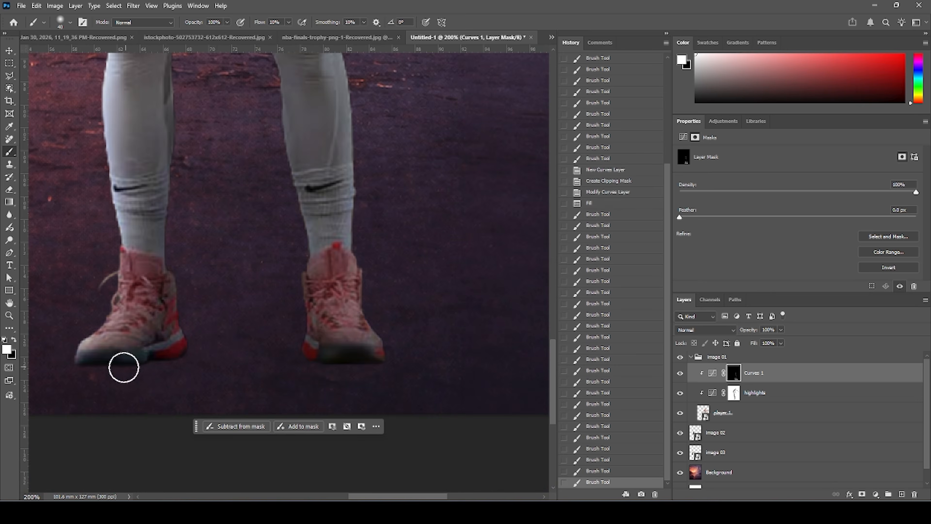
drag(164, 92, 133, 383)
drag(190, 198, 154, 322)
mouse_move(356, 129)
mouse_down()
mouse_move(296, 385)
mouse_move(287, 510)
mouse_up()
mouse_move(232, 220)
mouse_down()
mouse_move(183, 323)
mouse_move(198, 212)
mouse_up()
drag(234, 352, 180, 391)
drag(209, 180, 206, 283)
mouse_move(158, 59)
mouse_down()
mouse_move(192, 286)
mouse_move(246, 97)
mouse_up()
key(bracketleft)
key(bracketleft)
mouse_move(246, 253)
mouse_down()
mouse_move(252, 385)
mouse_move(250, 277)
mouse_up()
drag(214, 312, 235, 402)
mouse_move(123, 453)
mouse_down()
mouse_move(98, 472)
mouse_move(194, 310)
mouse_up()
drag(174, 343, 364, 346)
mouse_move(251, 363)
mouse_down()
mouse_move(200, 358)
mouse_move(347, 358)
mouse_up()
key(bracketright)
key(bracketright)
key(bracketright)
key(bracketright)
key(bracketright)
drag(303, 421, 254, 241)
key(bracketright)
key(bracketright)
key(bracketright)
key(bracketright)
drag(315, 235, 318, 316)
drag(280, 258, 291, 434)
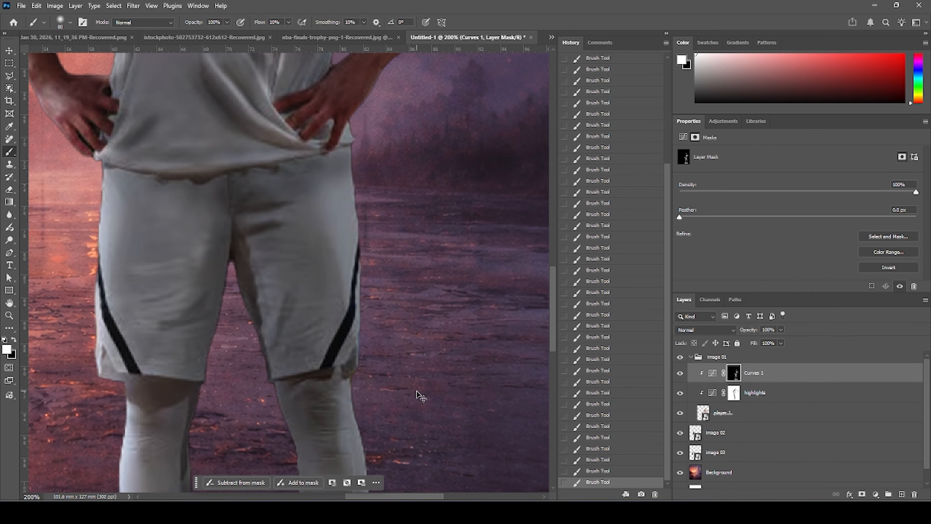
key(ctrl+minus)
key(ctrl+minus)
key(ctrl+minus)
drag(286, 221, 299, 275)
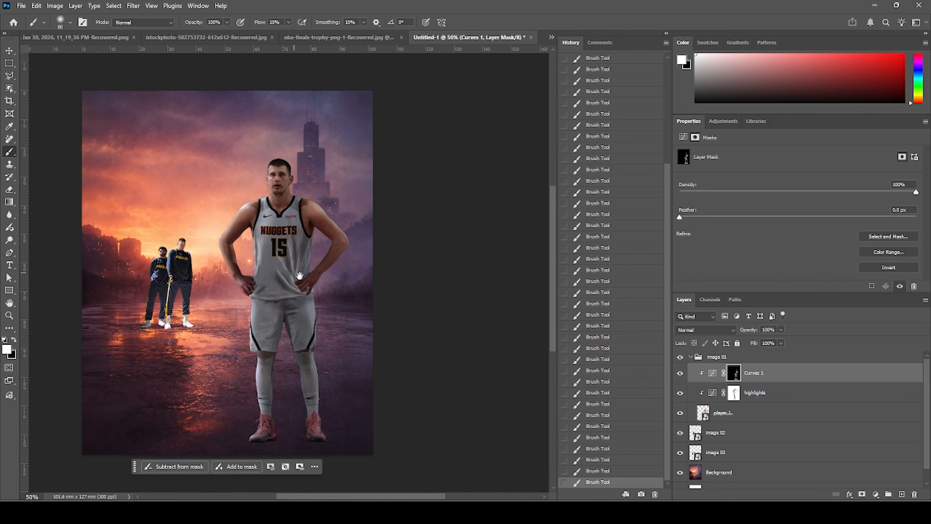
Toggle the Curves layer on and off to compare, then set its opacity to 70%.
click(680, 373)
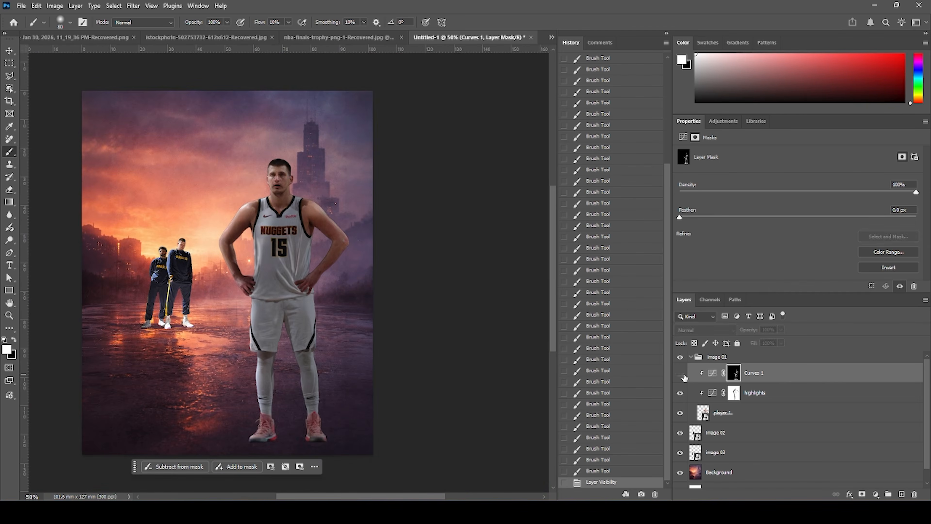
click(680, 373)
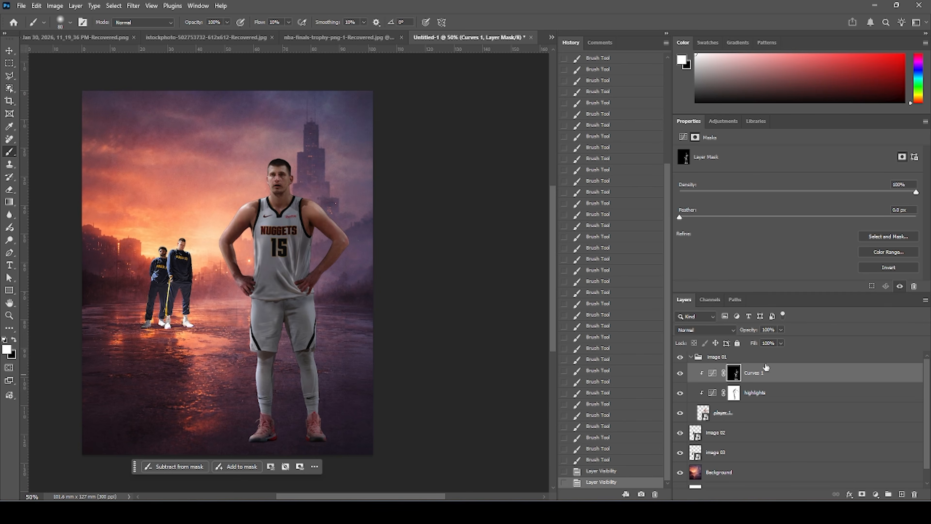
drag(779, 329, 768, 344)
Rename the Curves layer to shadow.
double_click(755, 373)
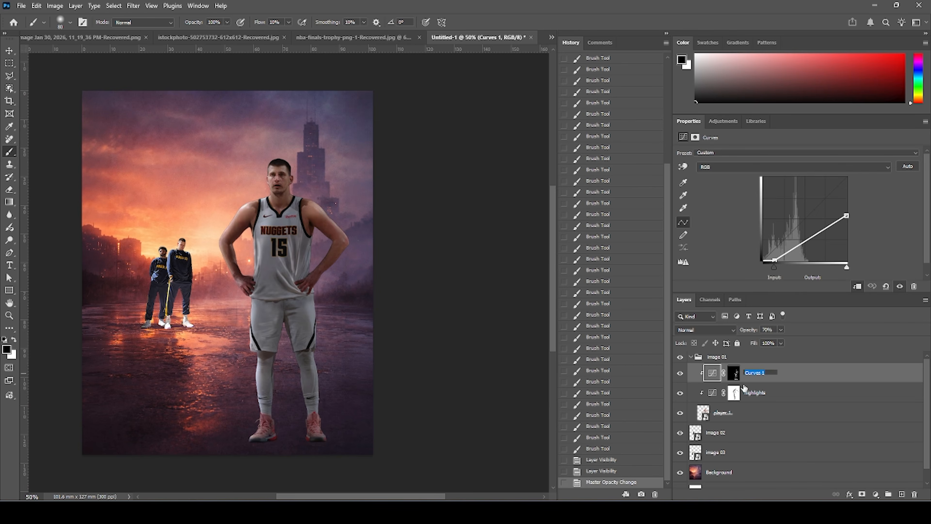
text(shadow)
key(Return)
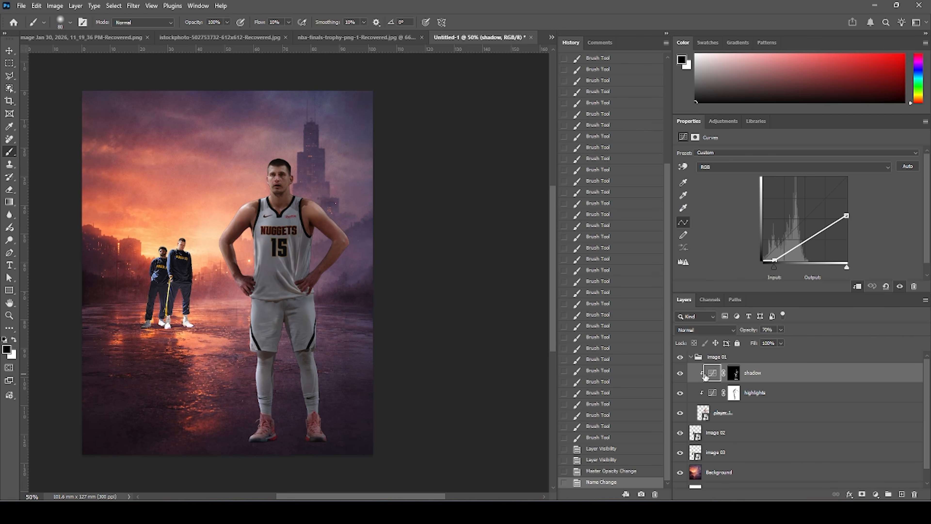
Add a Hue/Saturation layer clipped to the player, enable Colorize and set saturation to 74.
click(876, 495)
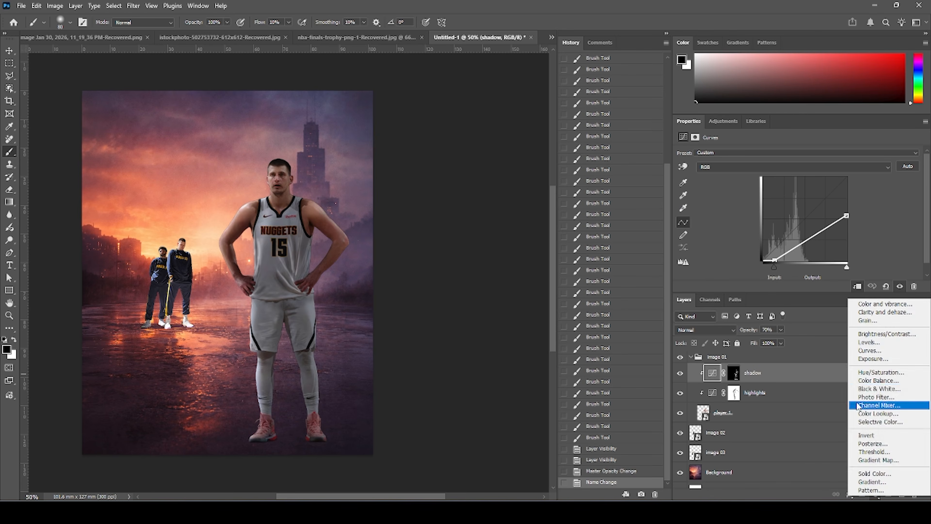
click(866, 373)
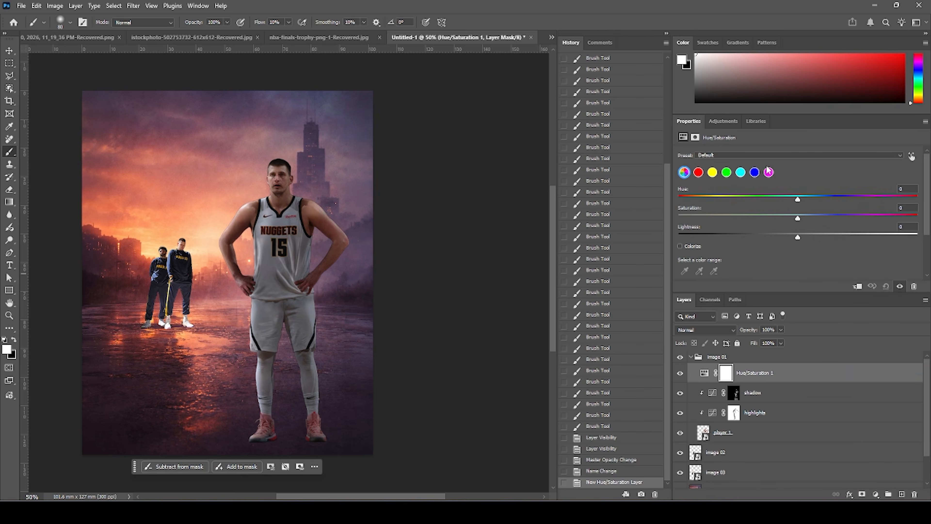
click(681, 246)
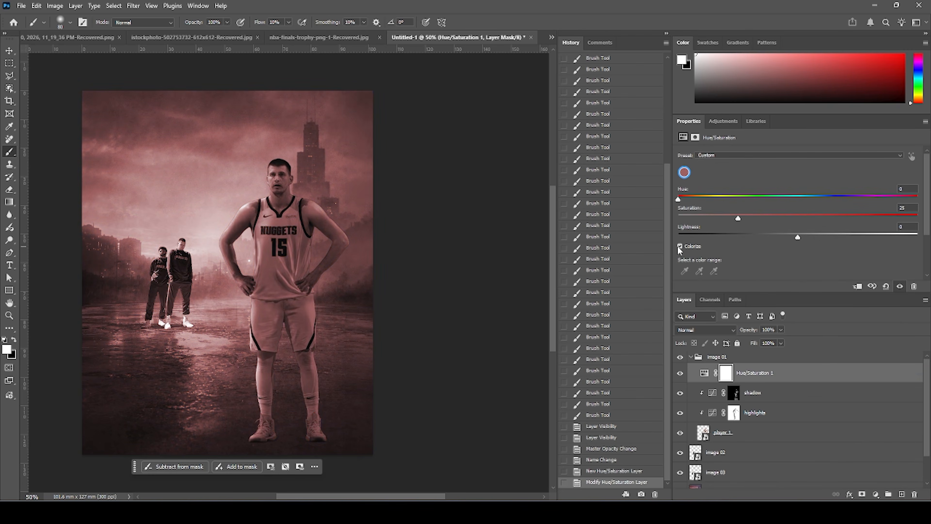
click(859, 287)
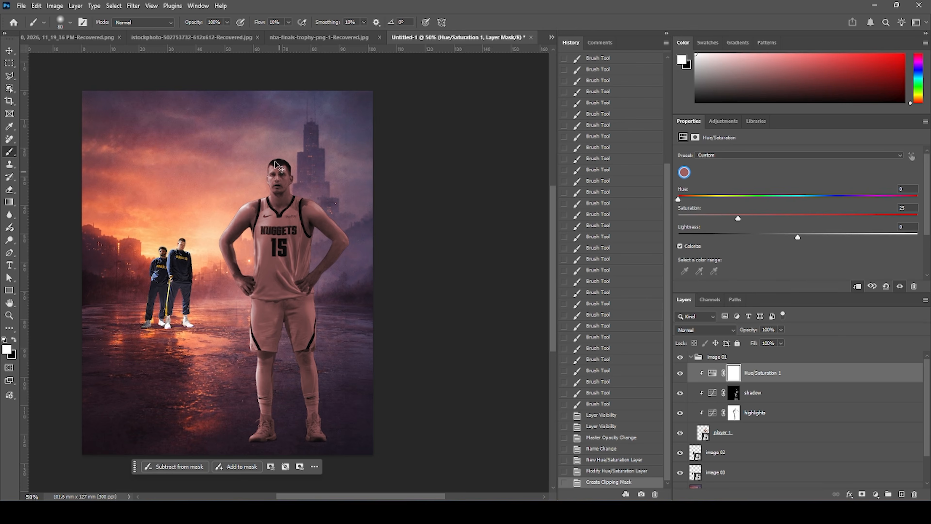
key(ctrl+plus)
key(ctrl+plus)
drag(230, 178, 278, 240)
drag(775, 220, 809, 219)
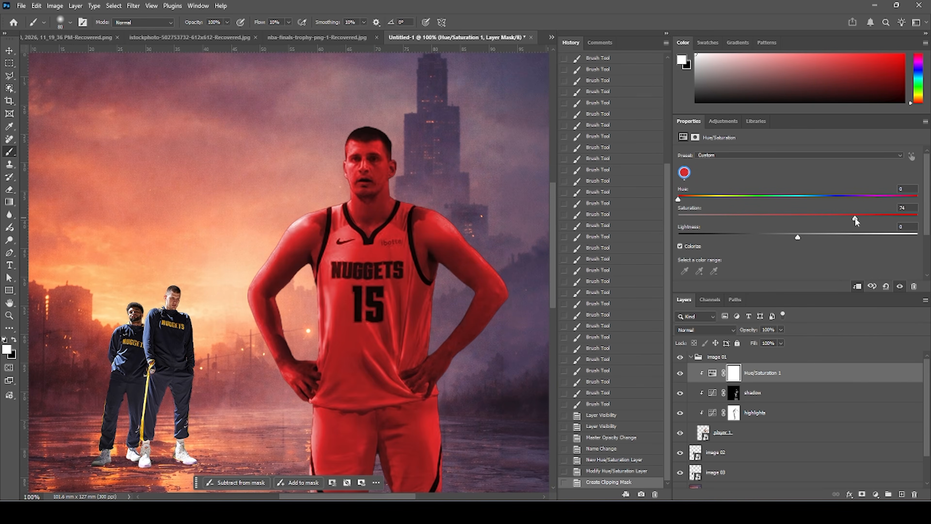
Set the Hue/Saturation colorize values to hue 15, saturation 74 and lightness +15.
drag(871, 216, 834, 218)
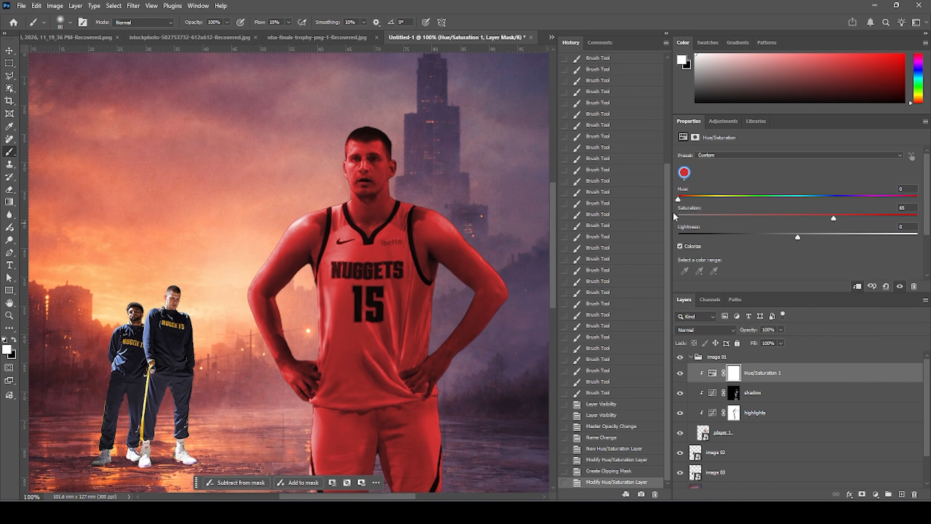
drag(678, 197, 681, 198)
drag(808, 235, 858, 219)
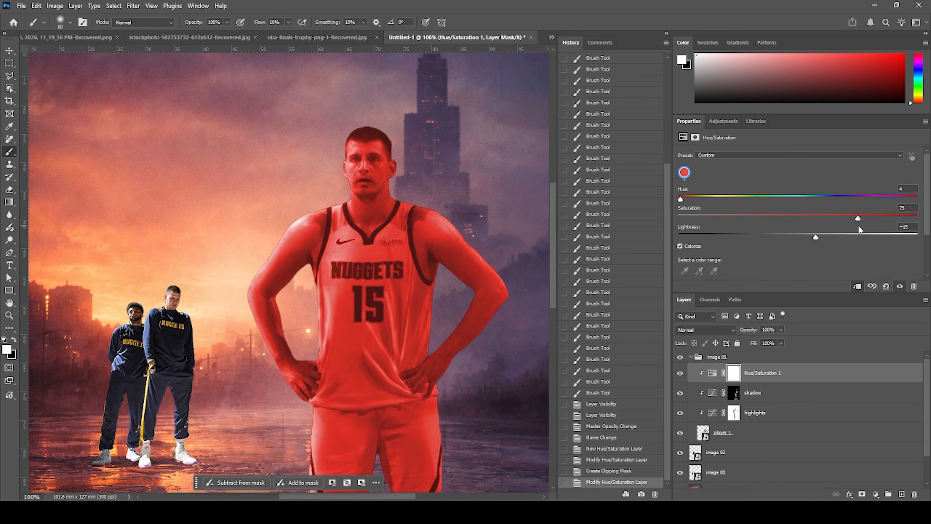
mouse_move(682, 199)
mouse_down()
mouse_move(702, 199)
mouse_move(690, 199)
mouse_up()
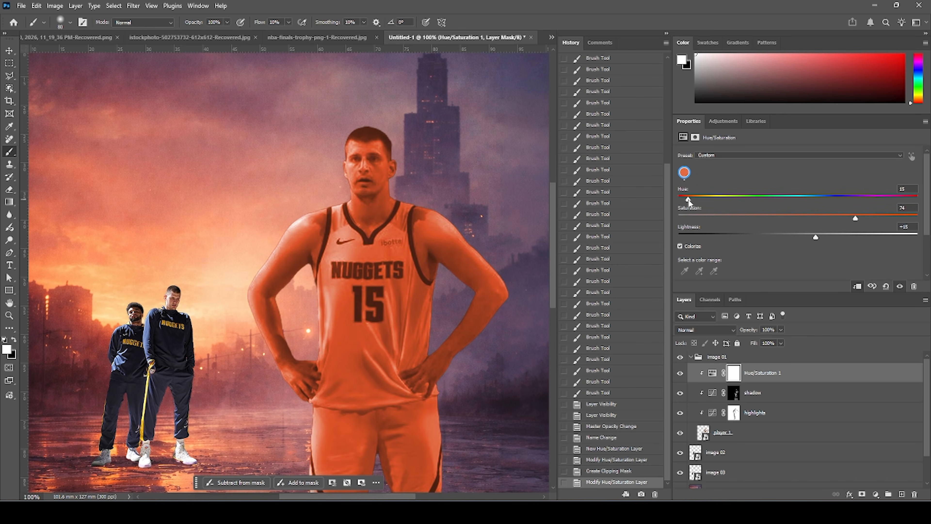
Select the Hue/Saturation layer mask and fill it with black to hide the colour effect.
right_click(776, 379)
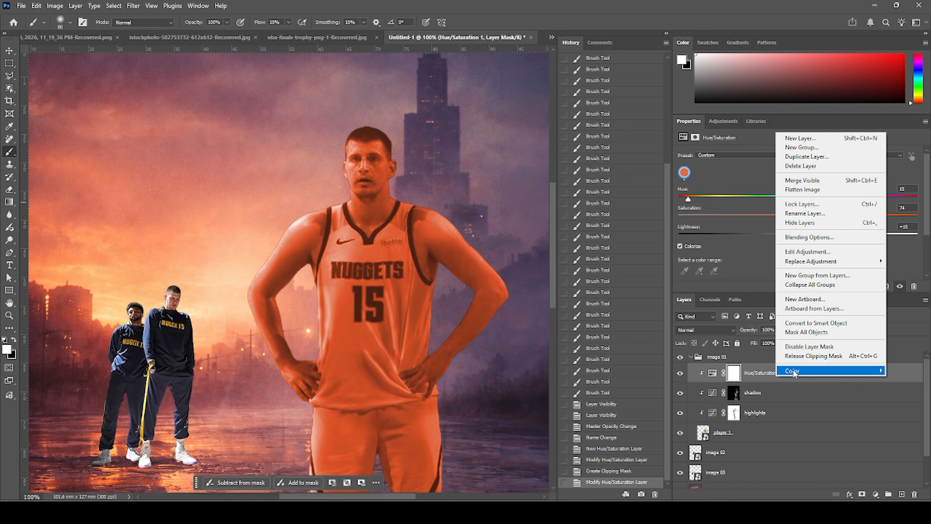
click(734, 373)
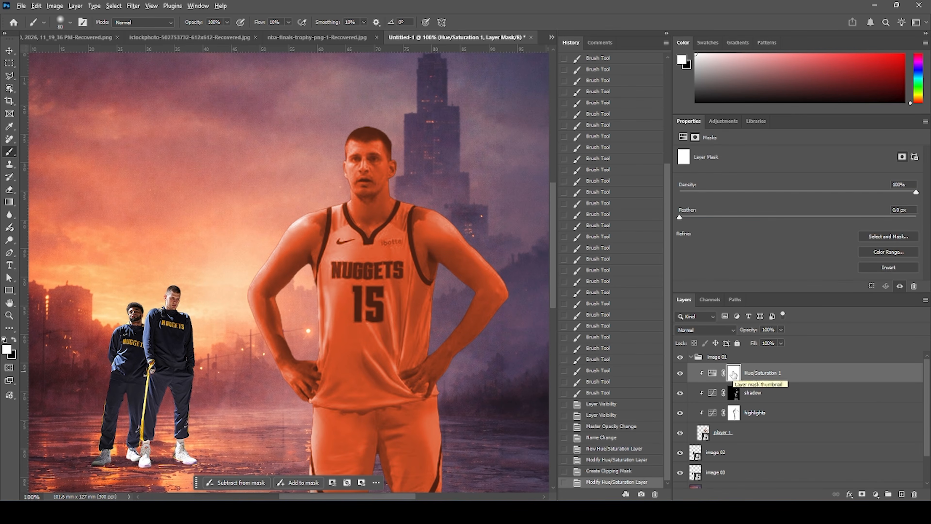
key(alt+BackSpace)
key(ctrl+BackSpace)
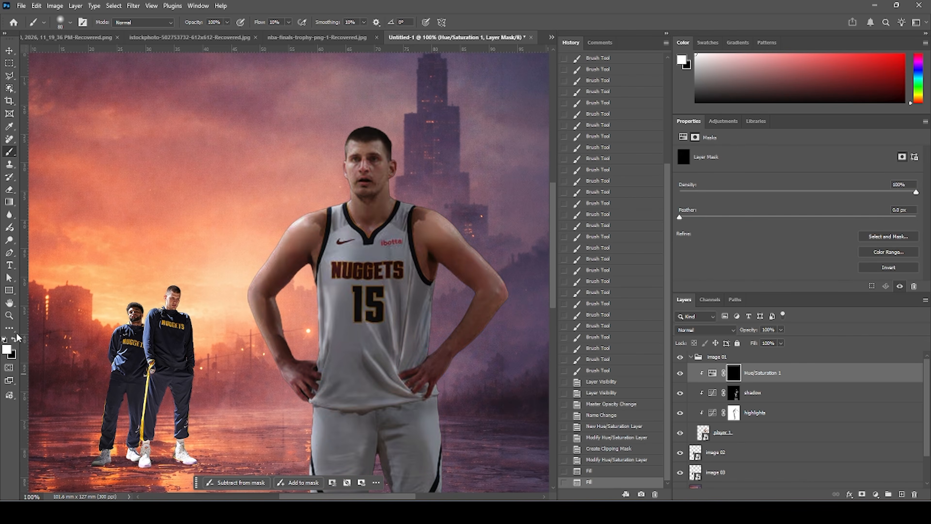
Paint white in the mask along the player's arms, torso and leg edges to reveal the warm tint.
drag(289, 208, 263, 256)
drag(285, 226, 291, 214)
drag(243, 276, 262, 236)
drag(262, 238, 262, 254)
drag(233, 312, 237, 288)
drag(250, 346, 253, 346)
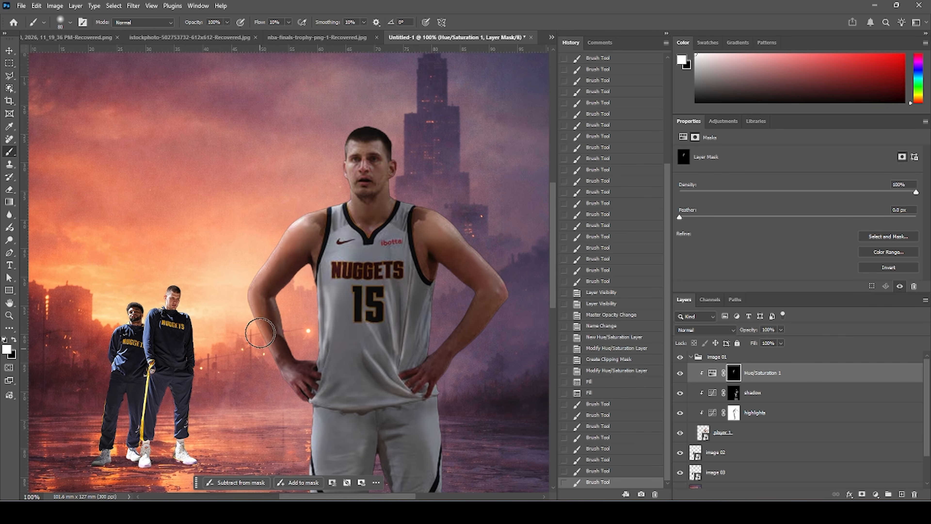
mouse_move(253, 242)
mouse_down()
mouse_move(243, 219)
mouse_move(290, 227)
mouse_up()
drag(338, 183, 337, 169)
drag(309, 281, 312, 256)
drag(318, 235, 320, 212)
drag(309, 359, 310, 398)
mouse_move(299, 404)
mouse_down()
mouse_move(304, 243)
mouse_move(311, 294)
mouse_up()
drag(312, 297, 316, 340)
drag(317, 341, 321, 466)
mouse_move(324, 474)
mouse_down()
mouse_move(327, 426)
mouse_move(330, 436)
mouse_up()
mouse_move(293, 183)
mouse_down()
mouse_move(301, 377)
mouse_move(273, 230)
mouse_up()
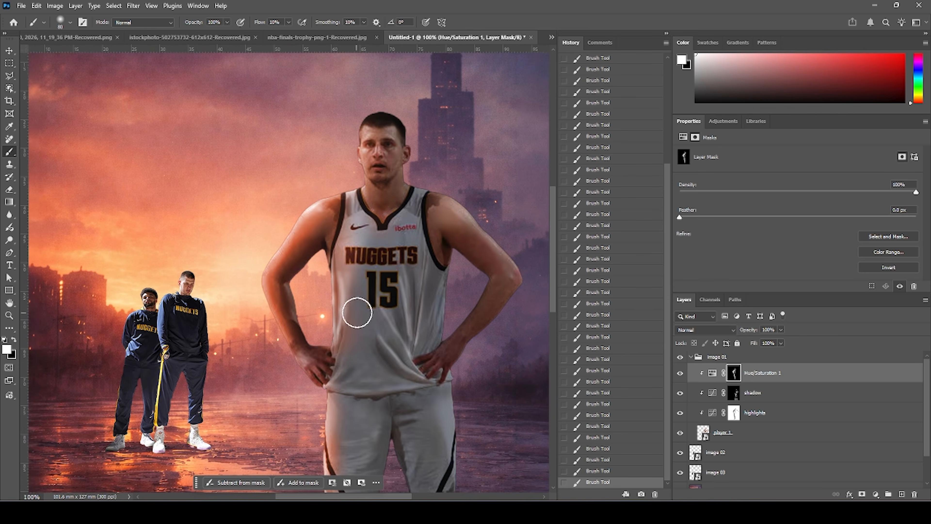
Lower the brush opacity to 38% and paint more warm tint over the jersey and shorts, enlarging the brush.
click(227, 22)
click(198, 33)
drag(379, 307, 394, 355)
mouse_move(323, 386)
mouse_down()
mouse_move(337, 410)
mouse_move(371, 379)
mouse_up()
drag(334, 463, 342, 395)
mouse_move(346, 272)
mouse_down()
mouse_move(346, 223)
mouse_move(336, 311)
mouse_up()
drag(354, 255, 346, 231)
key(bracketright)
key(bracketright)
key(bracketright)
key(bracketright)
key(bracketright)
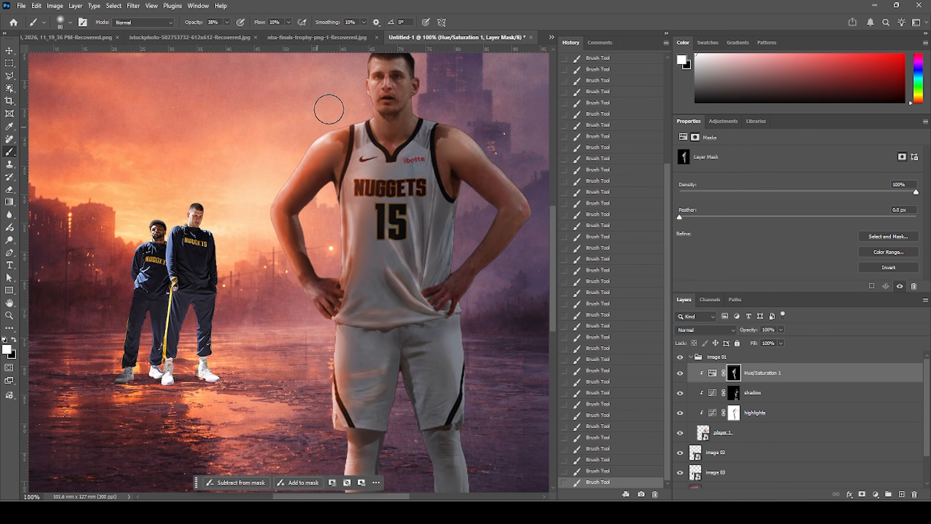
Toggle the Hue/Saturation layer to compare, then rename it warm highlight.
key(ctrl+minus)
key(ctrl+minus)
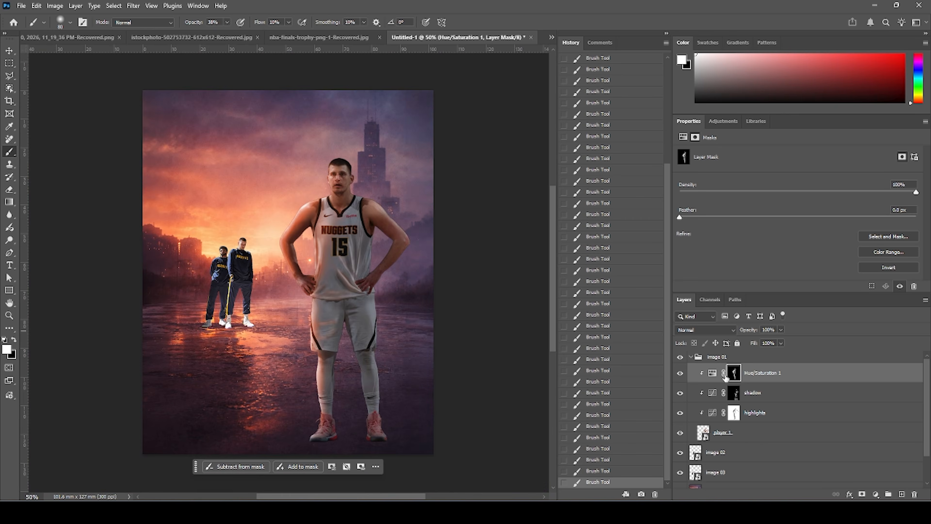
click(679, 374)
click(679, 375)
click(775, 375)
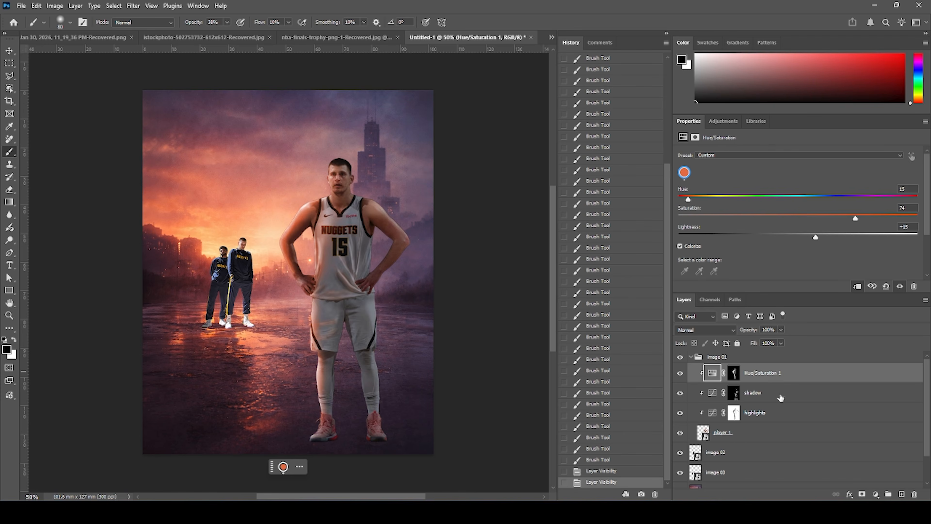
double_click(780, 378)
text(warm highlight)
key(Return)
Add another Hue/Saturation adjustment layer, enable Colorize and clip it to the player.
click(876, 494)
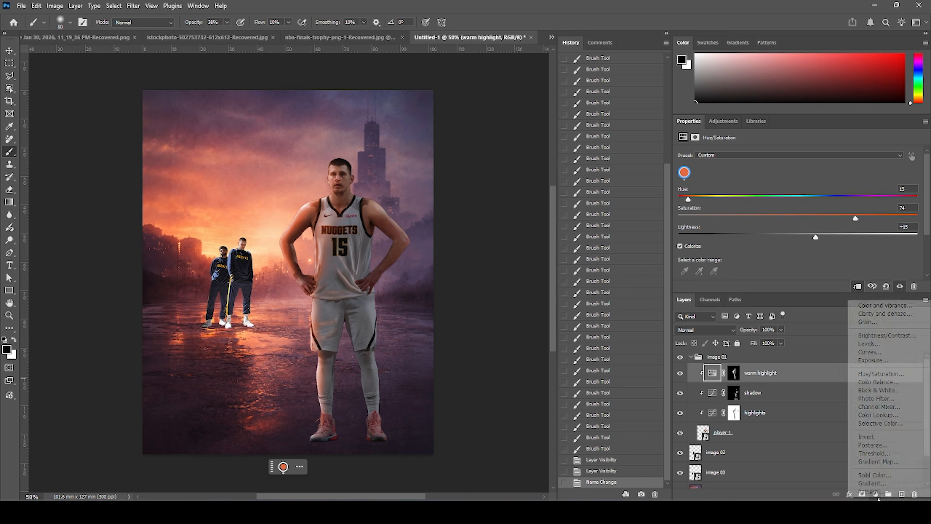
click(878, 376)
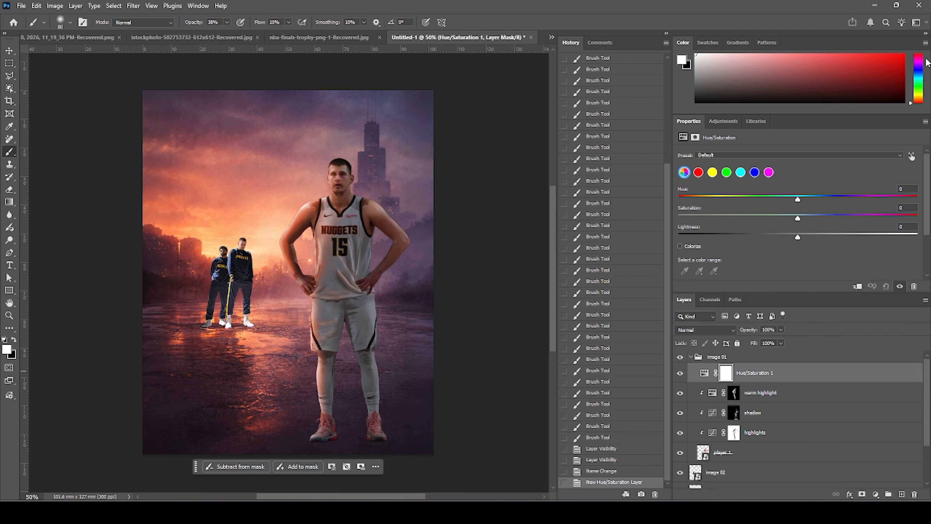
click(681, 246)
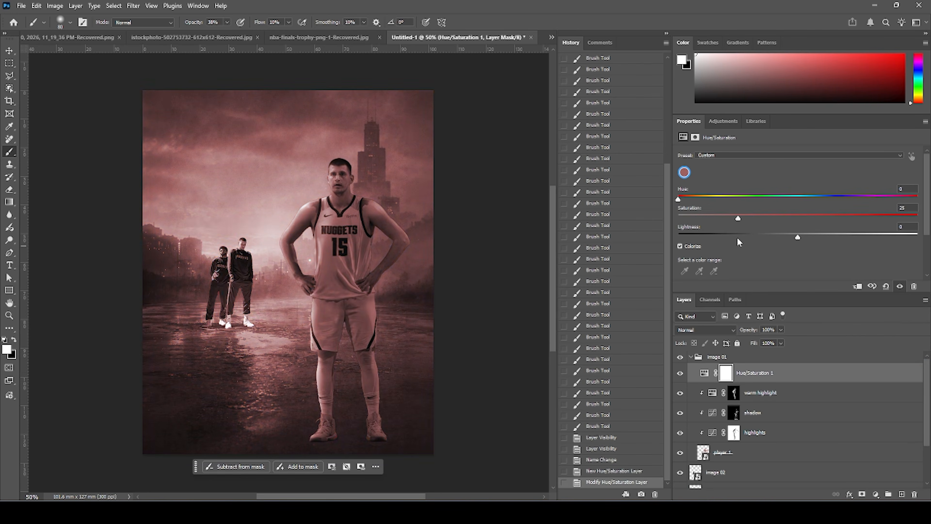
click(857, 286)
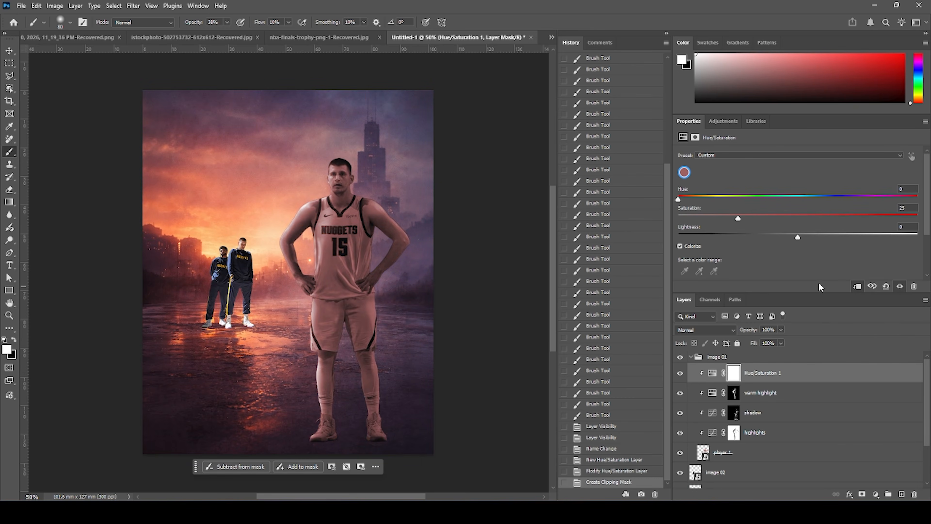
Set the new layer's hue to 18, saturation to 100 and blend mode to Screen.
mouse_move(693, 198)
mouse_down()
mouse_move(703, 196)
mouse_move(690, 197)
mouse_up()
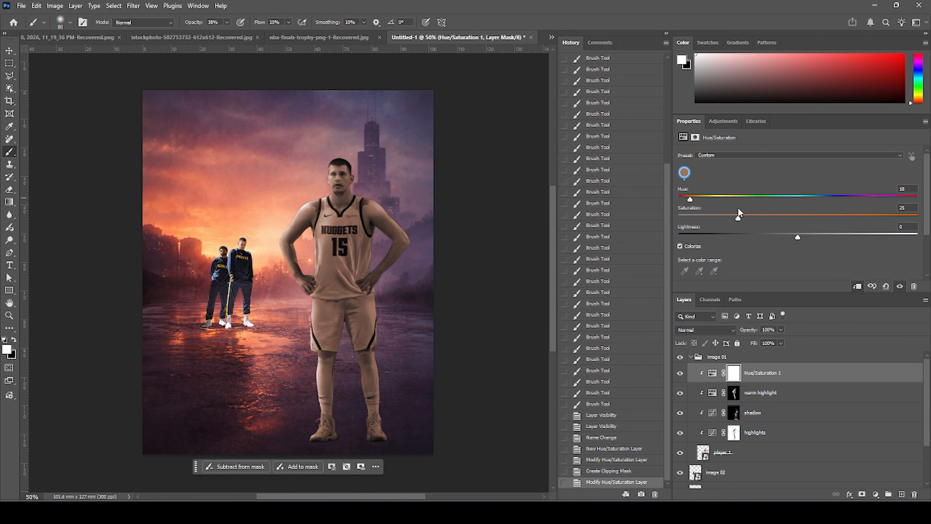
drag(792, 223, 917, 222)
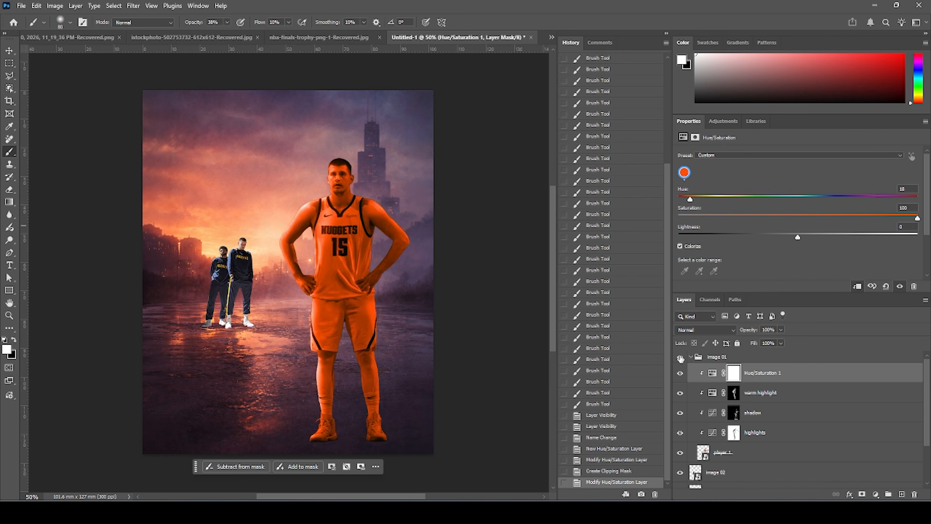
click(698, 332)
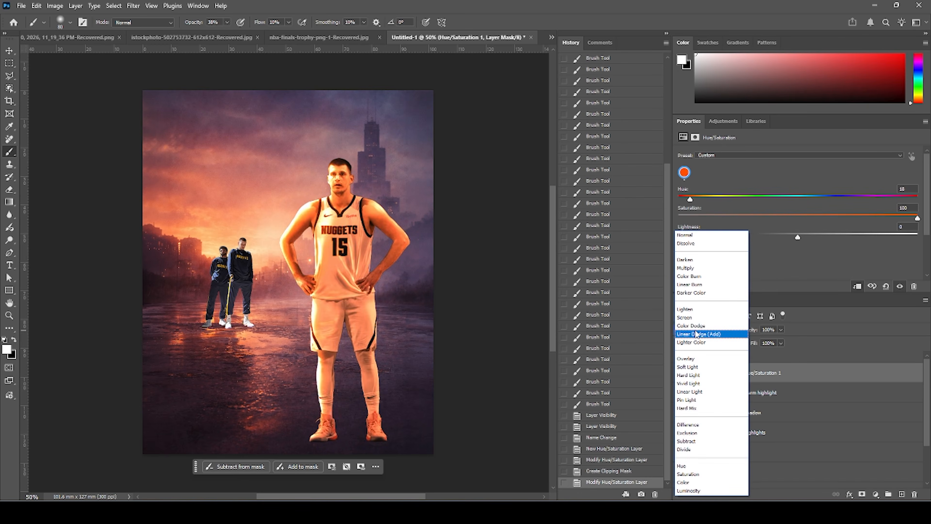
click(689, 317)
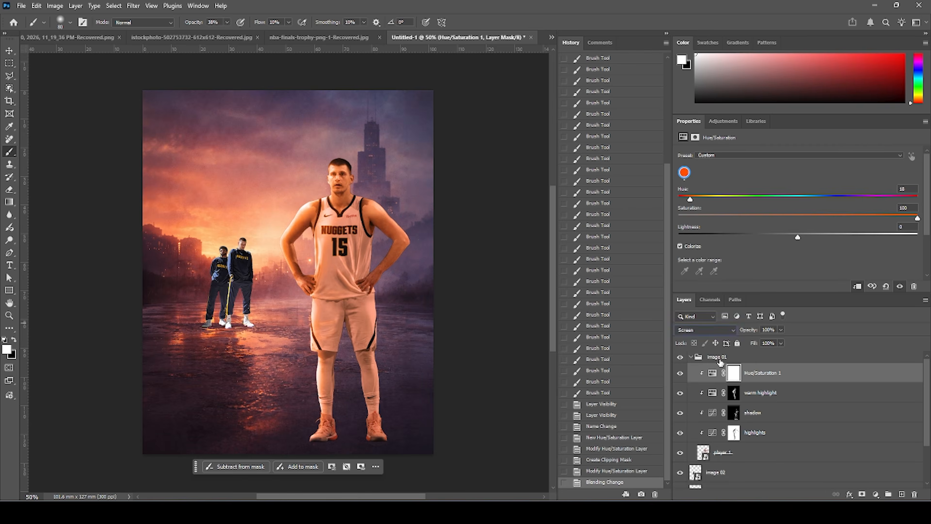
Fill the new Hue/Saturation layer's mask with black.
click(735, 374)
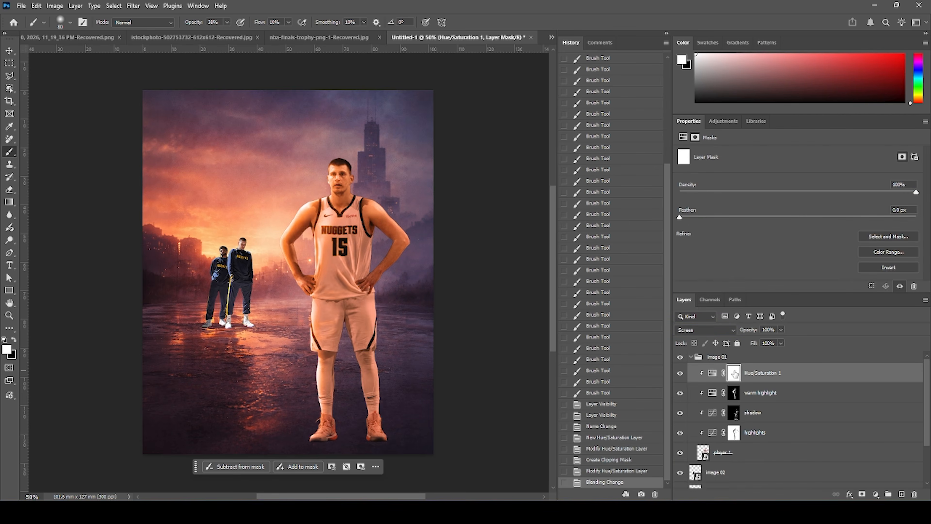
key(alt+BackSpace)
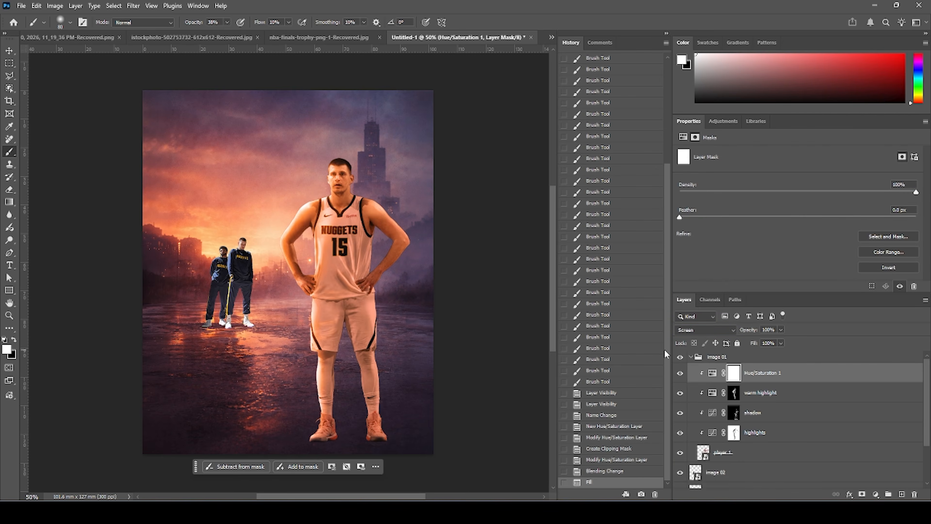
key(ctrl+BackSpace)
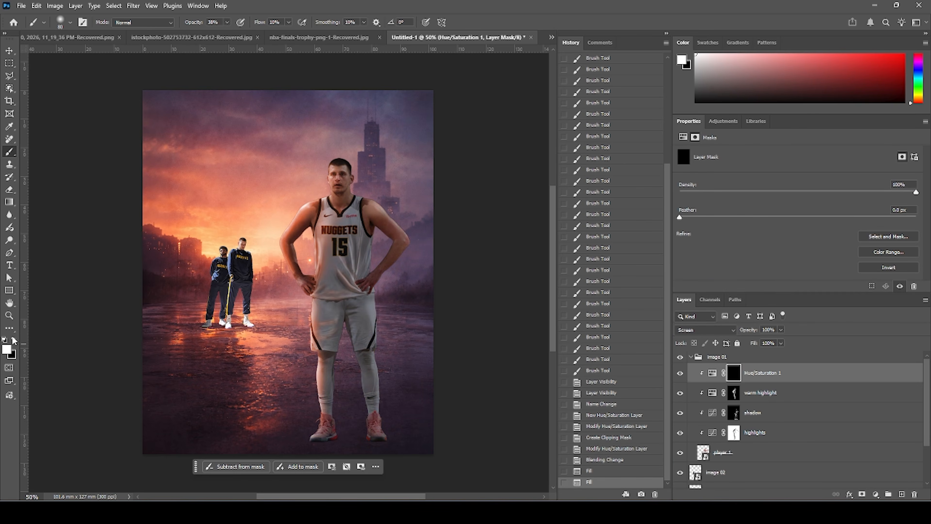
Paint highlight into the mask over the player's head and shoulder.
key(ctrl+plus)
mouse_move(299, 124)
mouse_down()
mouse_move(318, 120)
mouse_move(289, 158)
mouse_move(317, 133)
mouse_up()
drag(270, 191, 325, 135)
mouse_move(325, 136)
mouse_down()
mouse_move(316, 154)
mouse_move(320, 144)
mouse_up()
Set the brush opacity to 100% and paint highlights along the arms, torso, shorts and legs in the mask.
click(228, 23)
drag(240, 33, 309, 33)
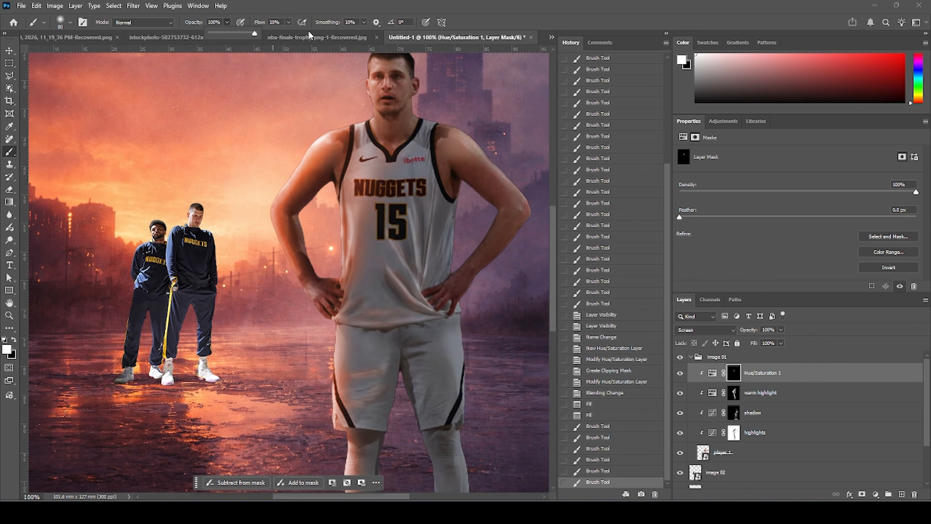
mouse_move(321, 119)
mouse_down()
mouse_move(272, 201)
mouse_move(268, 196)
mouse_move(264, 222)
mouse_move(293, 293)
mouse_up()
drag(335, 123, 369, 61)
drag(367, 58, 380, 128)
mouse_move(379, 128)
mouse_down()
mouse_move(355, 174)
mouse_move(352, 227)
mouse_up()
mouse_move(290, 212)
mouse_down()
mouse_move(328, 198)
mouse_move(330, 321)
mouse_up()
mouse_move(324, 380)
mouse_down()
mouse_move(318, 259)
mouse_move(334, 384)
mouse_up()
drag(342, 378, 348, 418)
drag(427, 259, 416, 312)
drag(406, 275, 392, 166)
drag(346, 286, 350, 345)
drag(351, 390, 346, 436)
drag(348, 472, 341, 323)
drag(336, 317, 335, 387)
drag(284, 110, 309, 214)
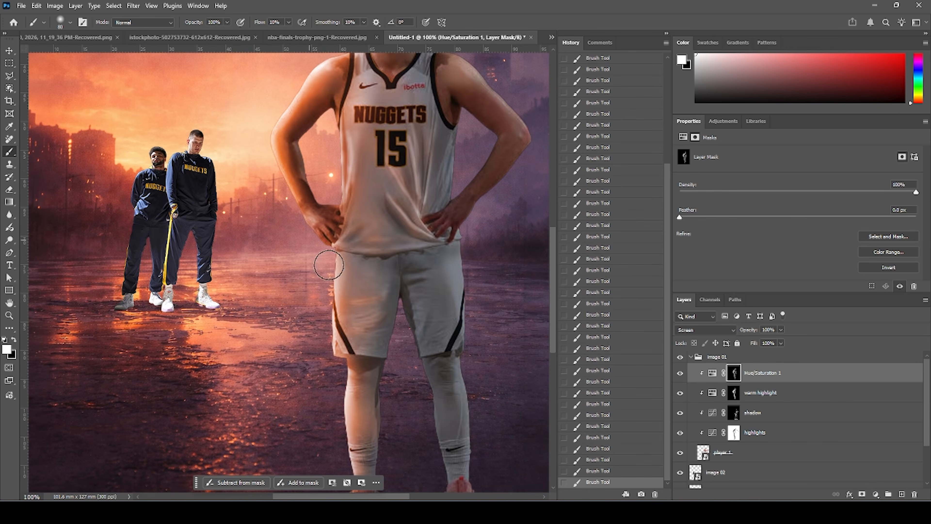
Toggle the new Hue/Saturation layer on and off to compare the highlight.
click(680, 374)
click(680, 374)
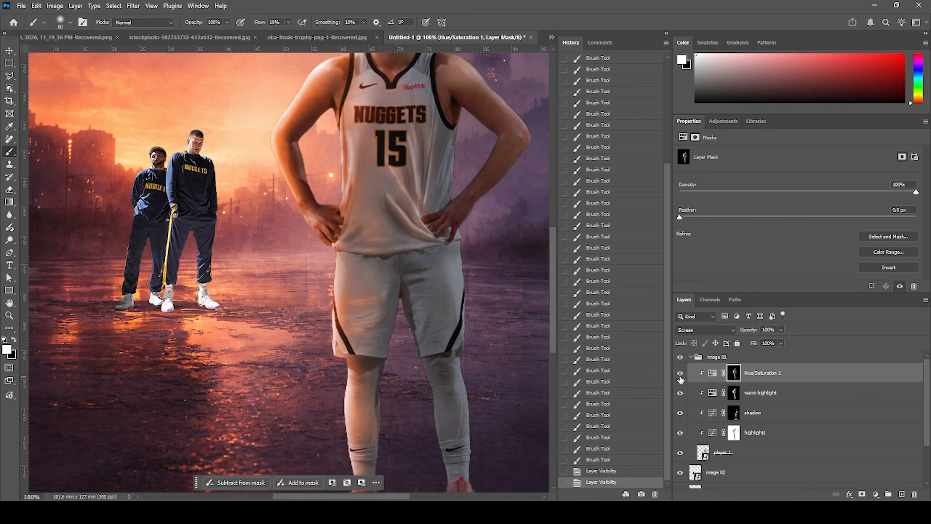
key(ctrl+minus)
key(ctrl+minus)
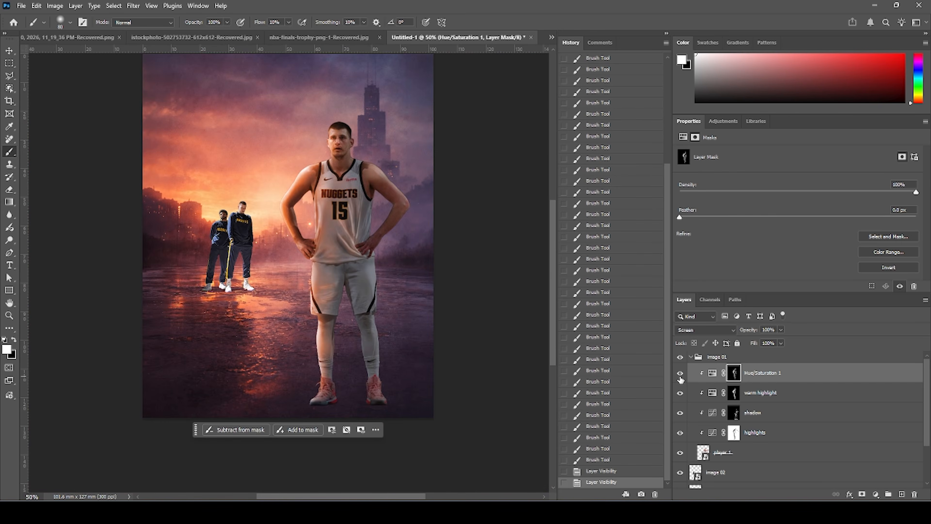
click(680, 374)
click(680, 374)
Set the layer's hue to 17 and lightness to +3, then toggle it to compare.
click(712, 374)
mouse_move(690, 199)
mouse_down()
mouse_move(698, 199)
mouse_move(690, 200)
mouse_up()
mouse_move(799, 238)
mouse_down()
mouse_move(817, 237)
mouse_move(807, 237)
mouse_up()
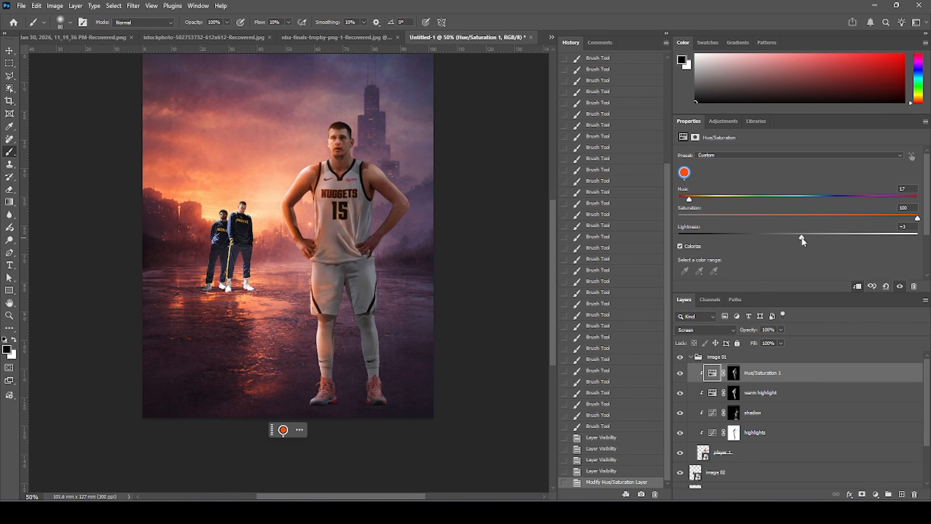
click(680, 374)
click(680, 373)
click(681, 375)
click(680, 374)
Add a Solid Color fill layer in a pale cream colour (#fffdf0).
click(876, 494)
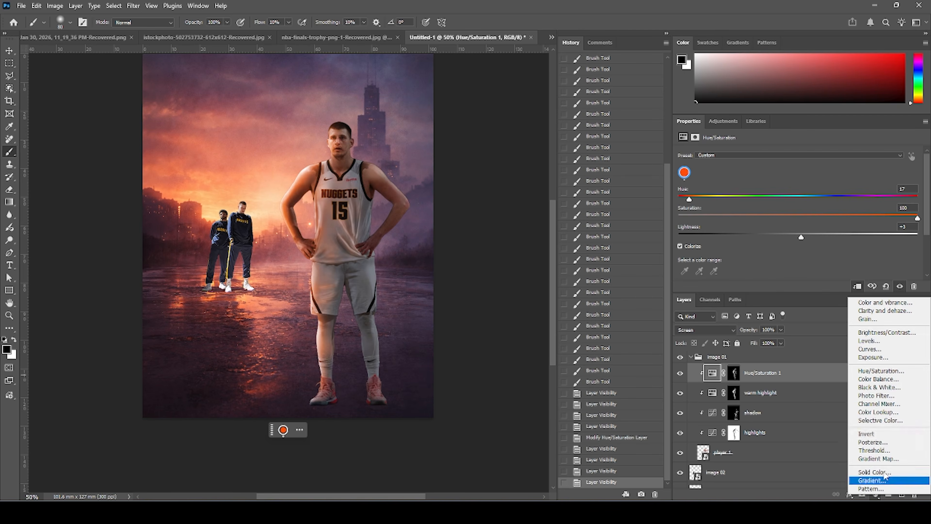
click(875, 472)
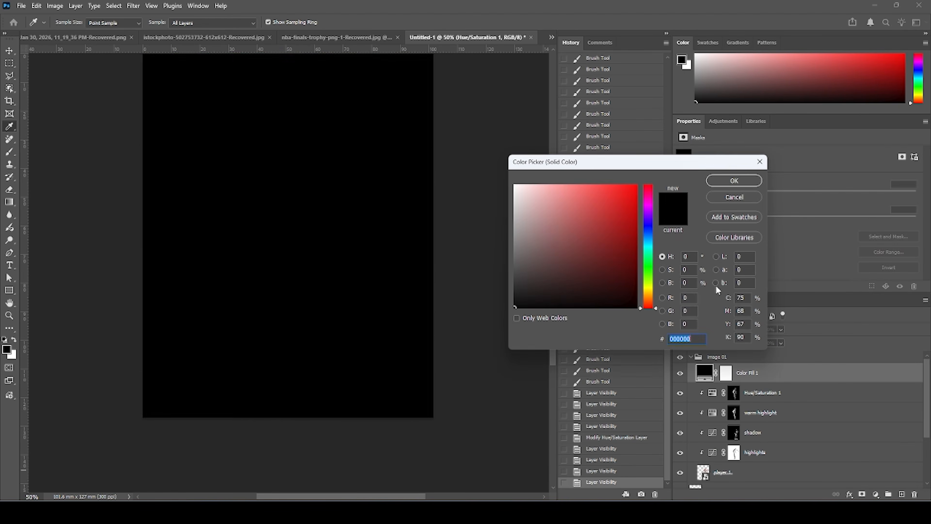
drag(558, 235, 415, 78)
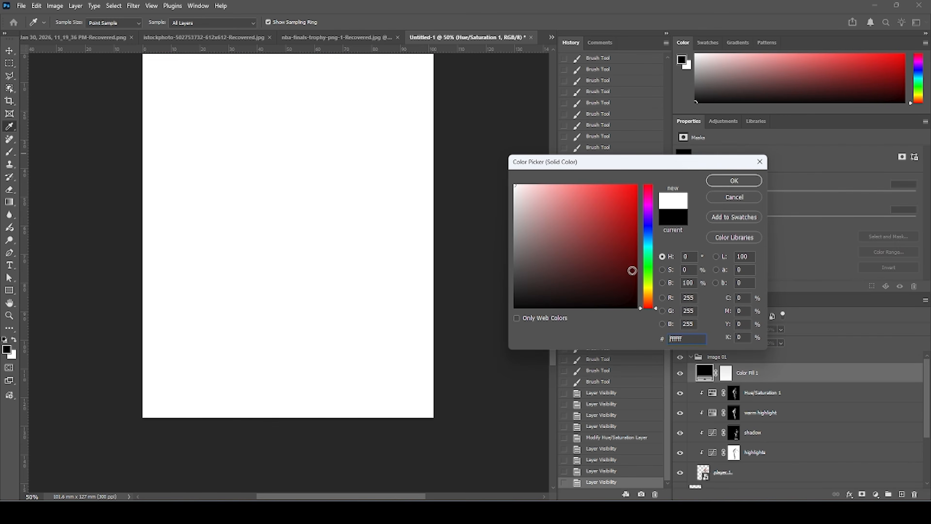
click(649, 289)
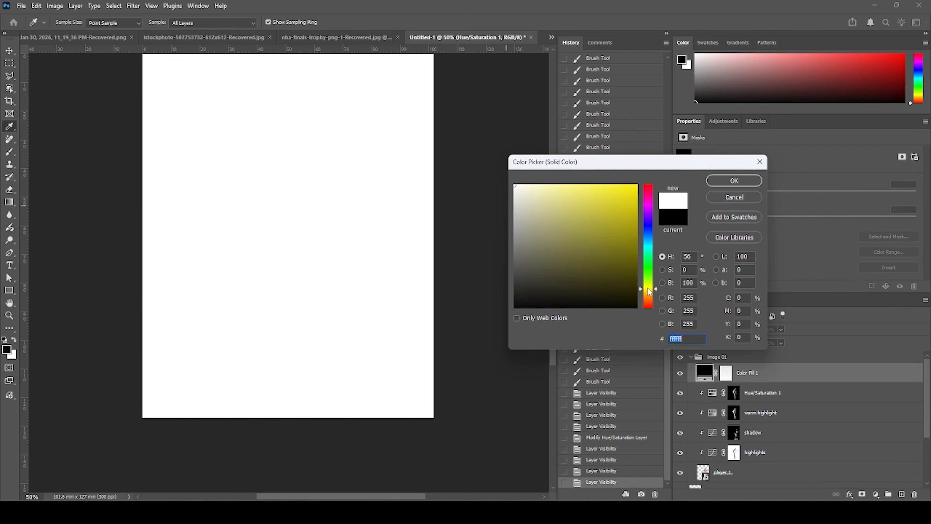
drag(520, 186, 521, 185)
click(735, 181)
Set the colour fill layer's blend mode to Soft Light.
right_click(810, 377)
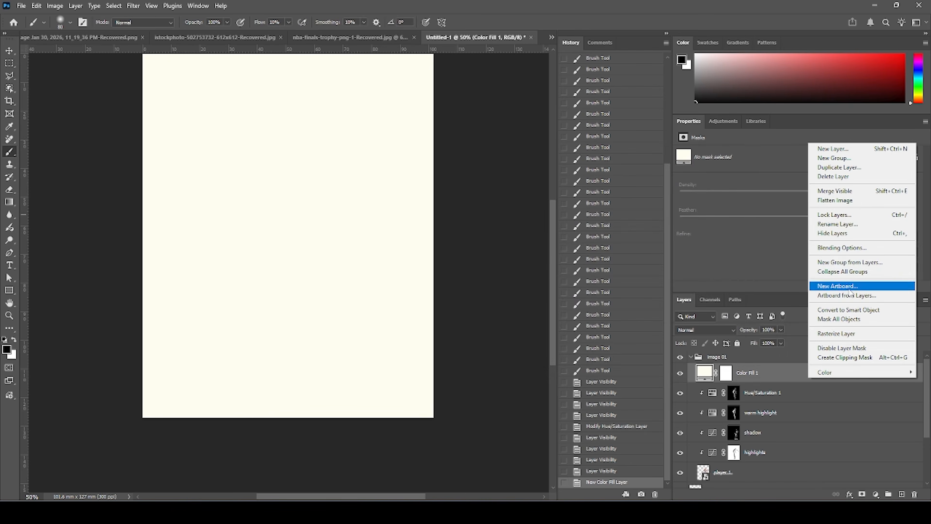
click(705, 376)
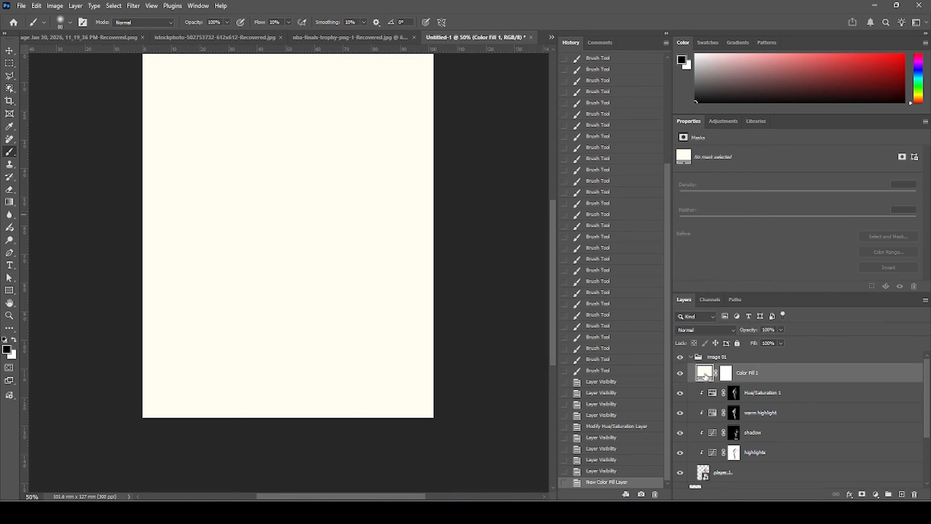
click(704, 329)
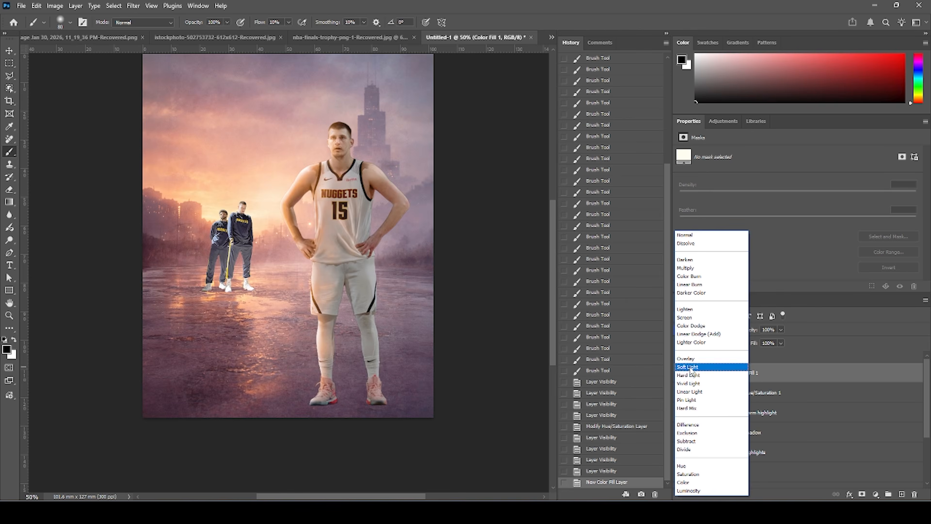
click(689, 368)
Change the colour fill to a warm orange (#ffda92) and clip it to the layer below.
double_click(704, 373)
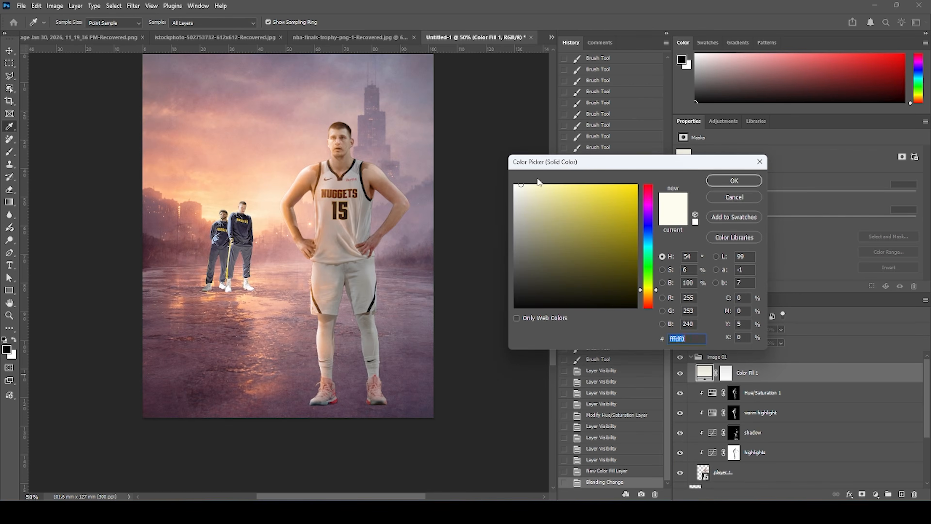
drag(643, 282, 645, 296)
mouse_move(550, 195)
mouse_down()
mouse_move(543, 180)
mouse_move(566, 184)
mouse_up()
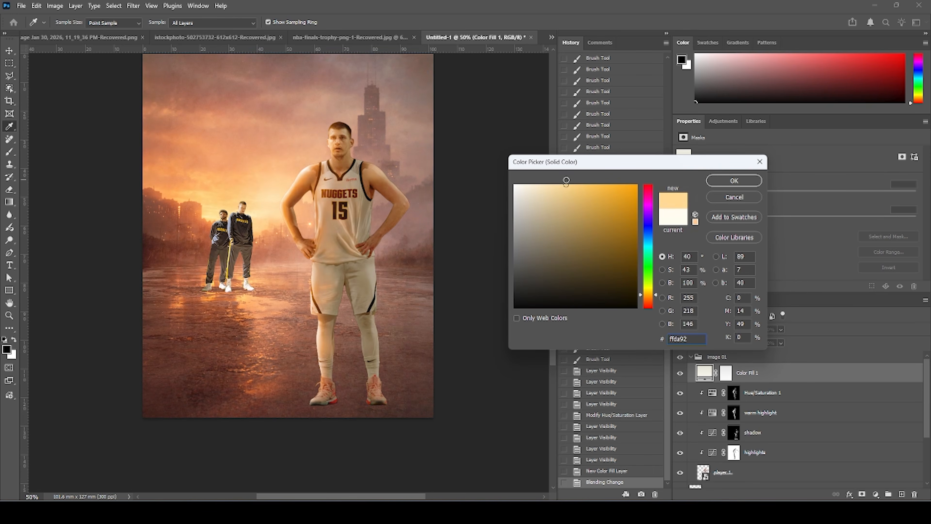
click(733, 180)
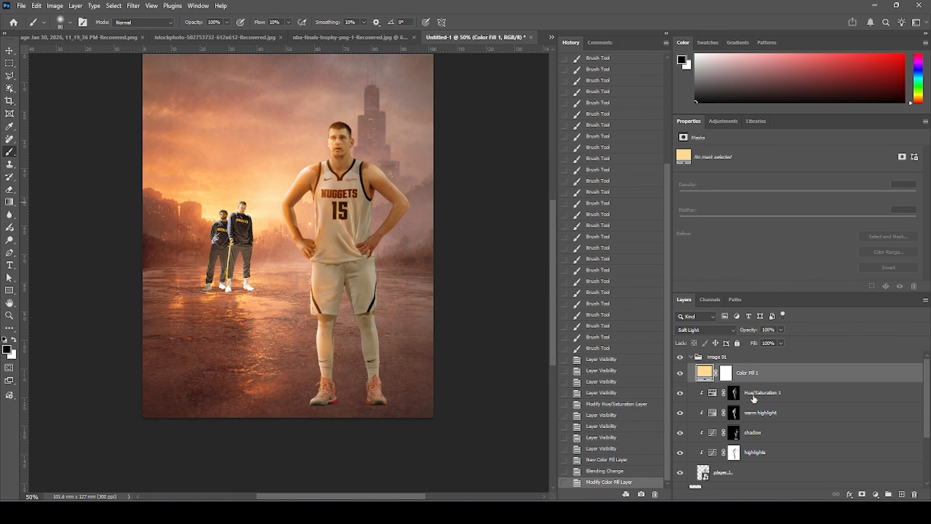
right_click(777, 380)
click(799, 338)
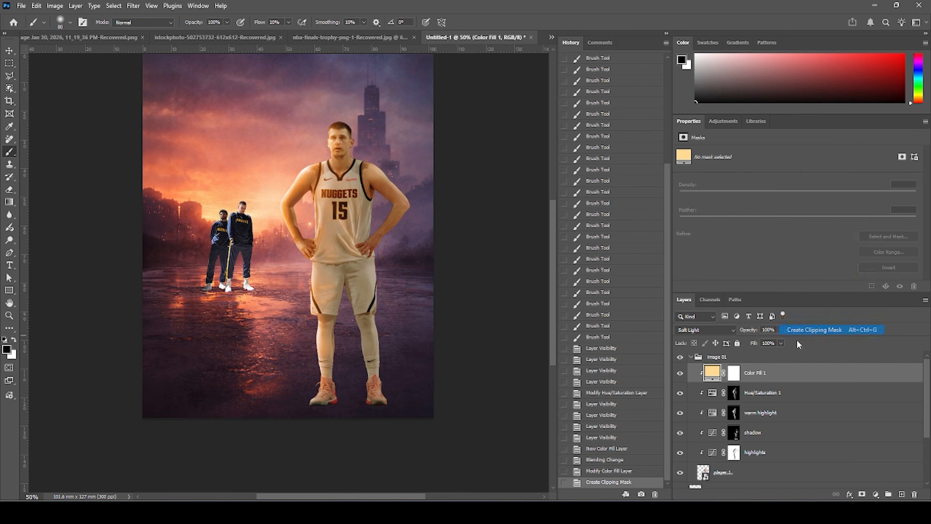
Fill the colour fill layer's mask with black and paint the warm light back onto Jokic's left side.
click(733, 376)
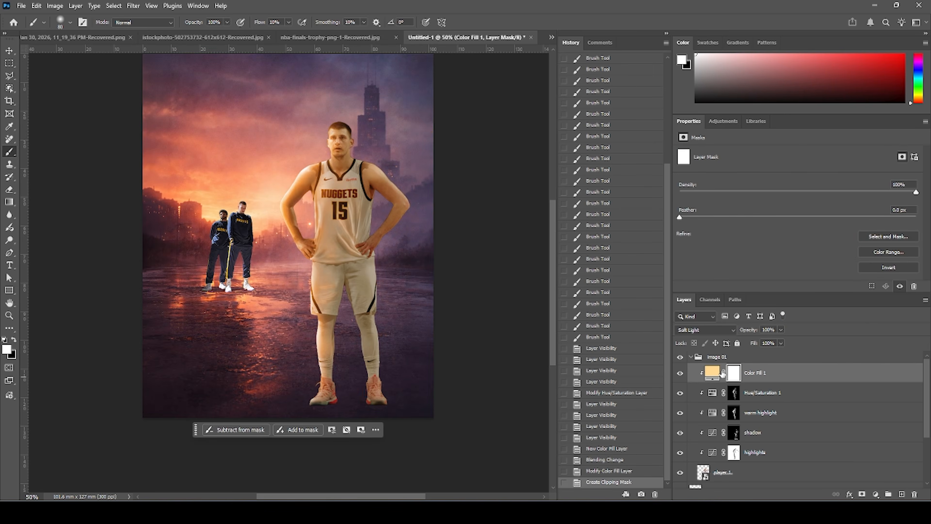
key(alt+BackSpace)
key(ctrl+BackSpace)
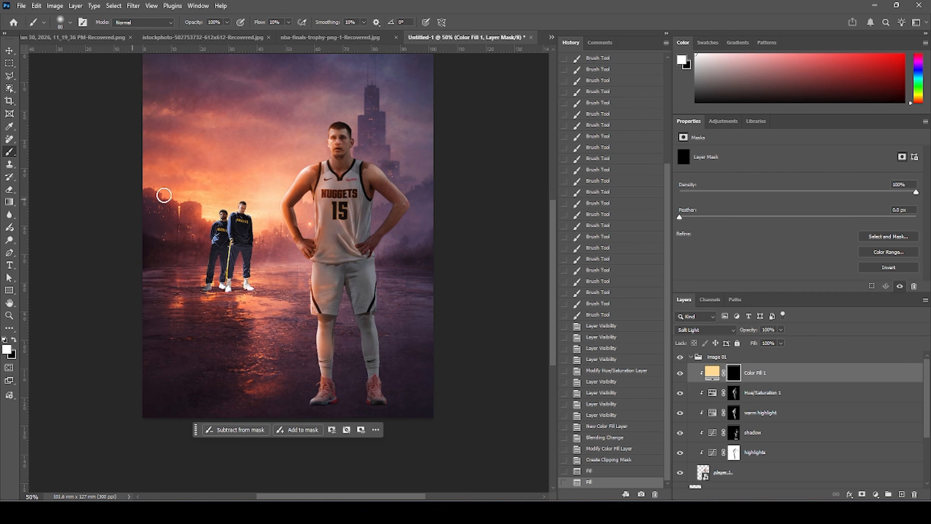
mouse_move(290, 165)
mouse_down()
mouse_move(301, 167)
mouse_move(275, 199)
mouse_move(299, 171)
mouse_move(283, 199)
mouse_up()
drag(326, 152, 326, 139)
drag(300, 168, 276, 203)
mouse_move(296, 265)
mouse_down()
mouse_move(309, 282)
mouse_move(304, 296)
mouse_up()
mouse_move(305, 294)
mouse_down()
mouse_move(307, 305)
mouse_move(309, 287)
mouse_up()
drag(315, 270, 318, 258)
mouse_move(324, 241)
mouse_down()
mouse_move(311, 198)
mouse_move(322, 217)
mouse_move(320, 185)
mouse_up()
mouse_move(321, 186)
mouse_down()
mouse_move(339, 216)
mouse_move(332, 200)
mouse_up()
drag(333, 244, 327, 258)
drag(324, 269, 320, 305)
drag(318, 306, 317, 332)
drag(317, 333, 316, 348)
mouse_move(315, 349)
mouse_down()
mouse_move(307, 357)
mouse_move(315, 352)
mouse_up()
drag(292, 219, 286, 229)
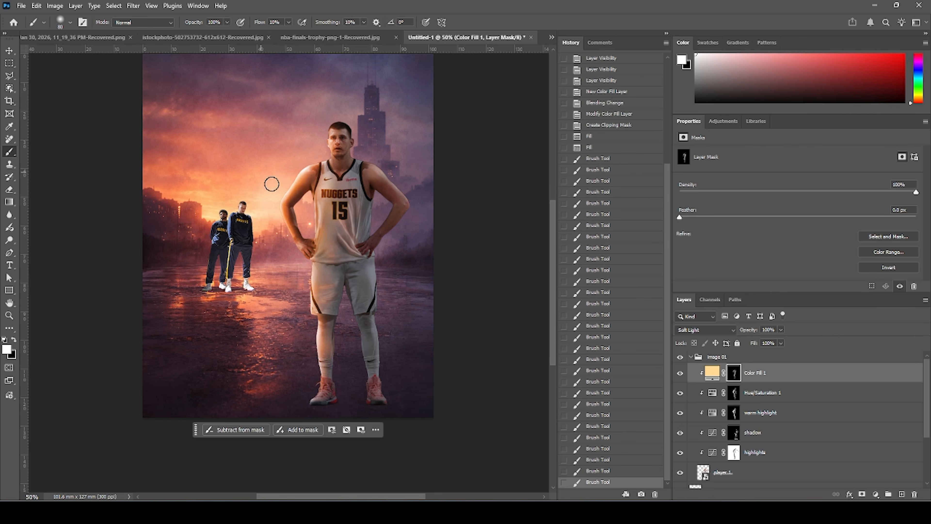
Toggle the colour fill layer to compare its effect and collapse the image 01 group.
click(681, 376)
click(680, 376)
click(681, 375)
click(680, 375)
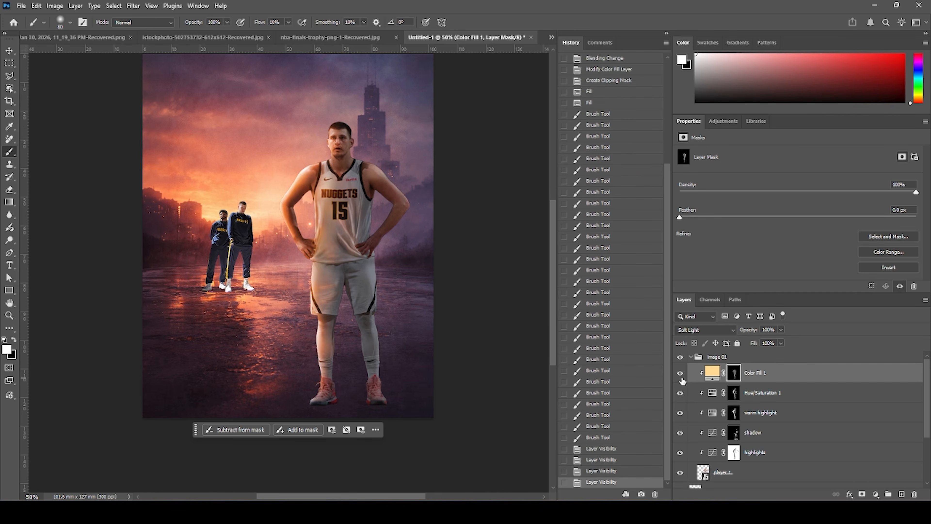
click(690, 356)
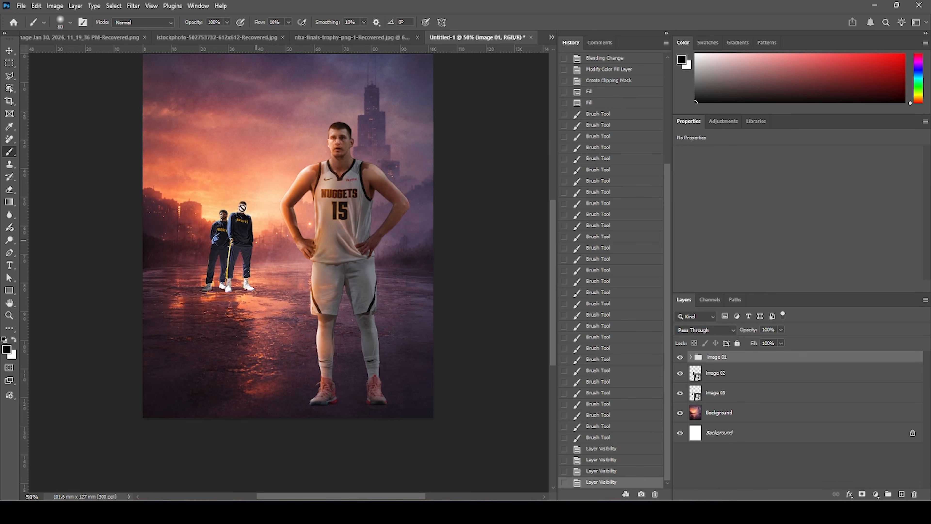
Add a Curves adjustment above the image 02 players, darken them and clip it to that layer.
click(704, 374)
click(680, 374)
click(680, 374)
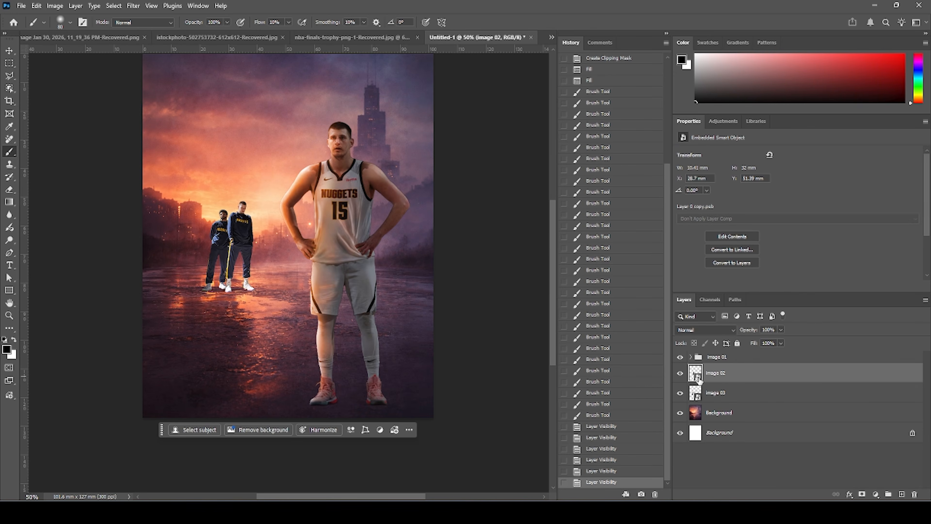
click(876, 494)
click(865, 349)
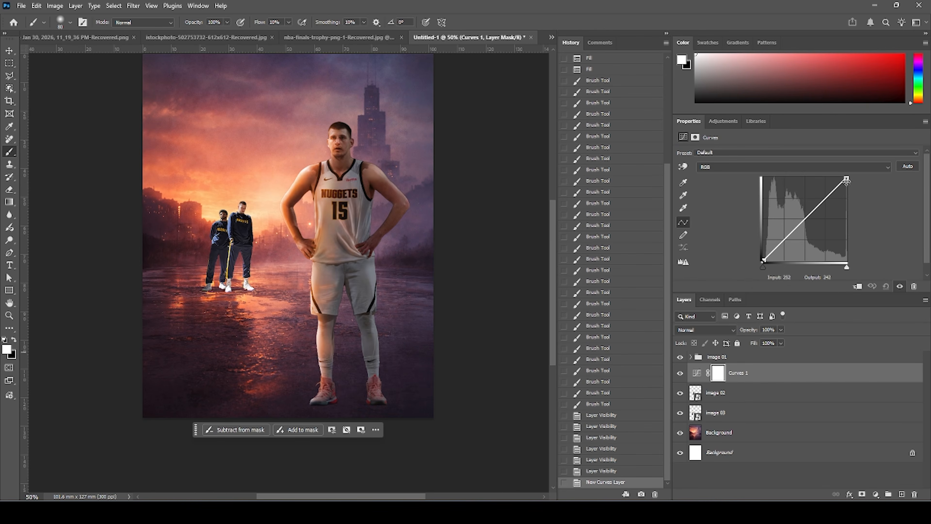
drag(846, 180, 847, 205)
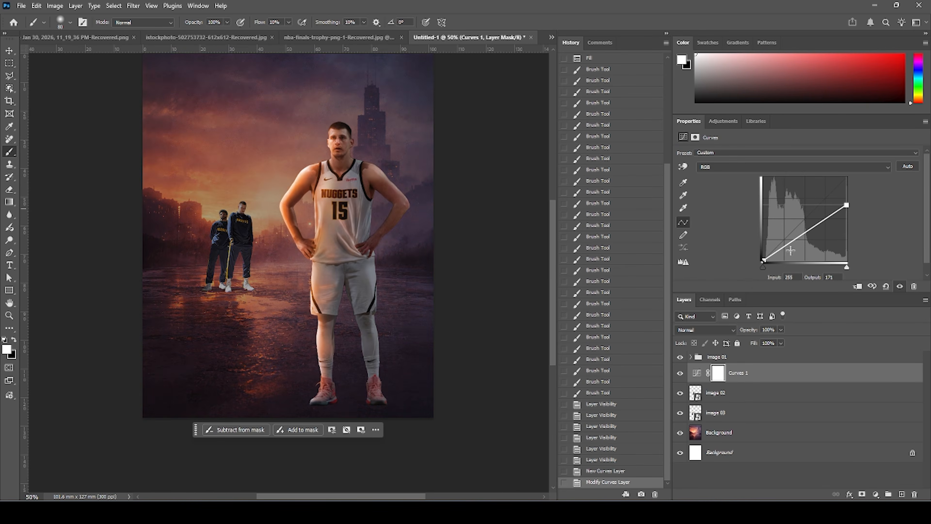
drag(776, 256, 782, 249)
click(857, 287)
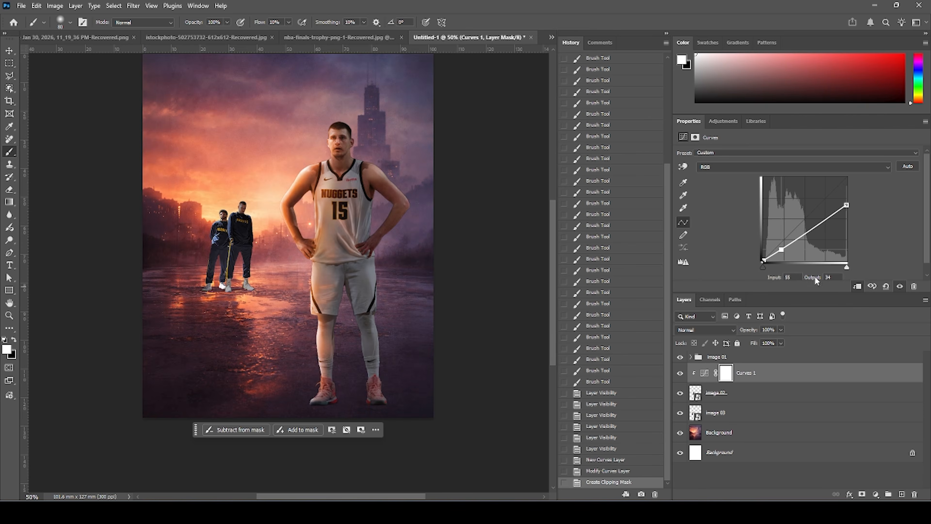
drag(781, 250, 787, 250)
drag(847, 205, 849, 214)
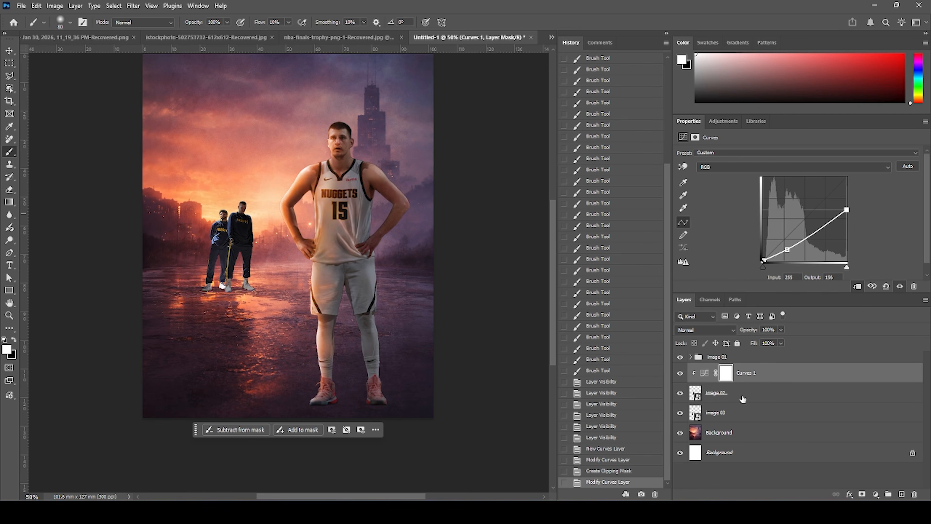
Paint black on the Curves mask with a small brush to lift the darkening from the players' lit left edges.
click(731, 379)
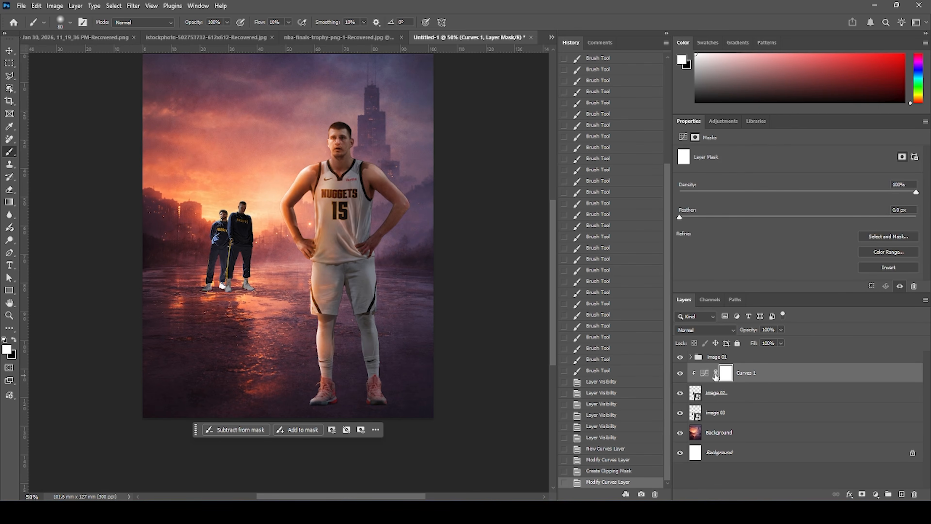
key(ctrl+1)
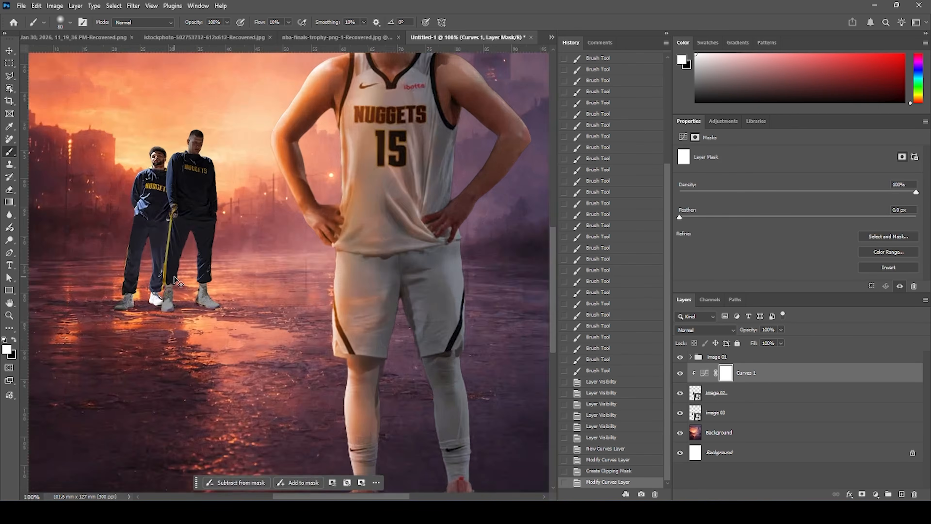
key(ctrl+plus)
drag(148, 284, 252, 328)
click(14, 341)
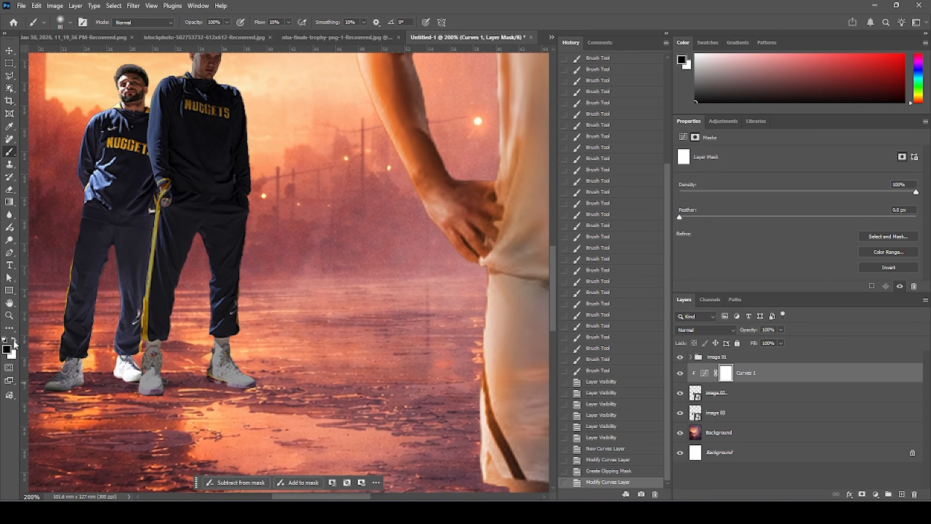
scroll(256, 208, up, 3)
key(bracketleft)
key(bracketleft)
key(bracketleft)
key(bracketleft)
mouse_move(227, 179)
mouse_down()
mouse_move(232, 161)
mouse_move(223, 190)
mouse_move(247, 201)
mouse_move(250, 250)
mouse_up()
drag(261, 284, 257, 283)
drag(258, 279, 254, 270)
mouse_move(289, 22)
mouse_down()
mouse_move(295, 32)
mouse_move(403, 37)
mouse_up()
drag(253, 262, 258, 253)
mouse_move(253, 313)
mouse_down()
mouse_move(246, 365)
mouse_move(248, 349)
mouse_up()
drag(253, 397, 256, 396)
mouse_move(247, 415)
mouse_down()
mouse_move(243, 433)
mouse_move(253, 429)
mouse_move(250, 311)
mouse_up()
mouse_move(212, 376)
mouse_down()
mouse_move(201, 357)
mouse_move(178, 457)
mouse_up()
drag(171, 467, 175, 477)
mouse_move(240, 158)
mouse_down()
mouse_move(194, 141)
mouse_move(201, 129)
mouse_move(193, 139)
mouse_move(204, 160)
mouse_move(150, 198)
mouse_up()
drag(150, 197, 164, 182)
mouse_move(164, 182)
mouse_down()
mouse_move(136, 266)
mouse_move(143, 249)
mouse_move(132, 452)
mouse_up()
mouse_move(138, 246)
mouse_down()
mouse_move(163, 171)
mouse_move(167, 181)
mouse_up()
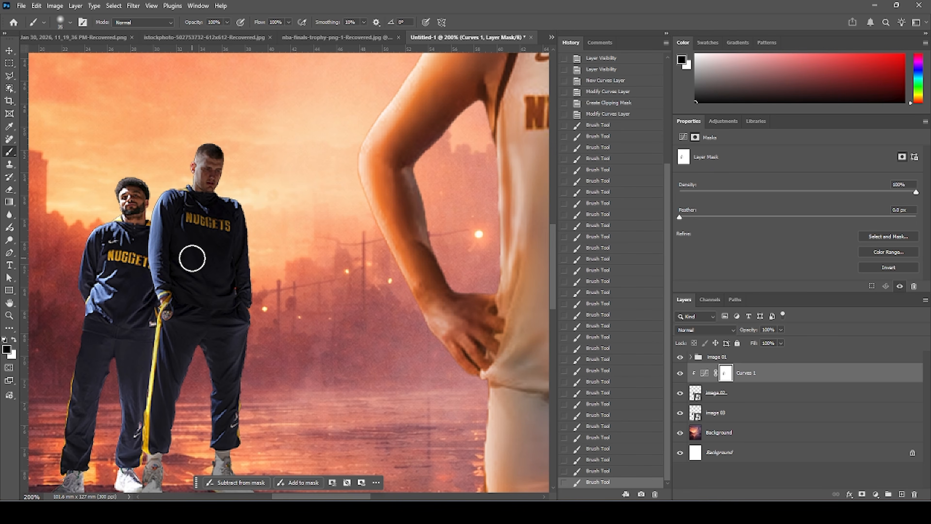
Set the brush opacity to 49% and paint another soft pass on the Curves mask.
click(227, 22)
drag(229, 32, 204, 33)
key(bracketleft)
mouse_move(175, 264)
mouse_down()
mouse_move(191, 276)
mouse_move(188, 224)
mouse_up()
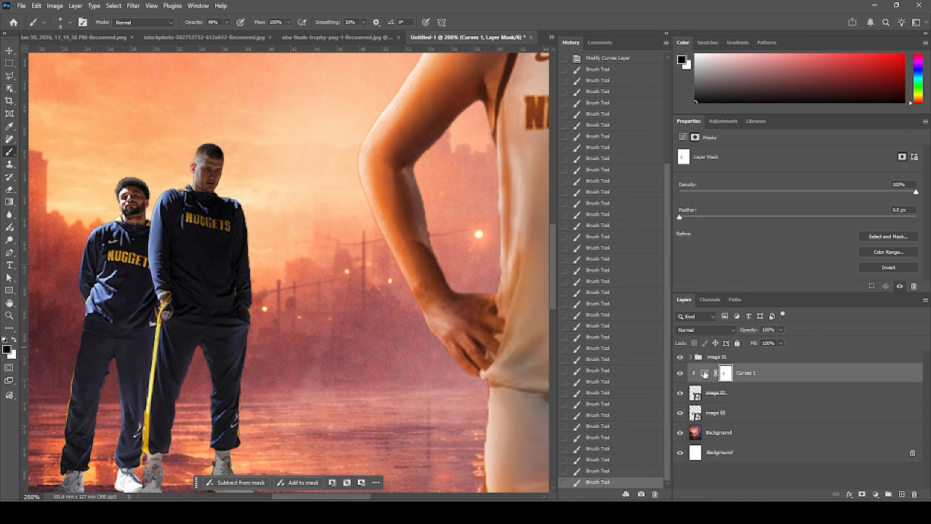
Add a clipped Hue/Saturation layer set to Colorize with saturation 100 and a red hue.
click(680, 373)
click(680, 372)
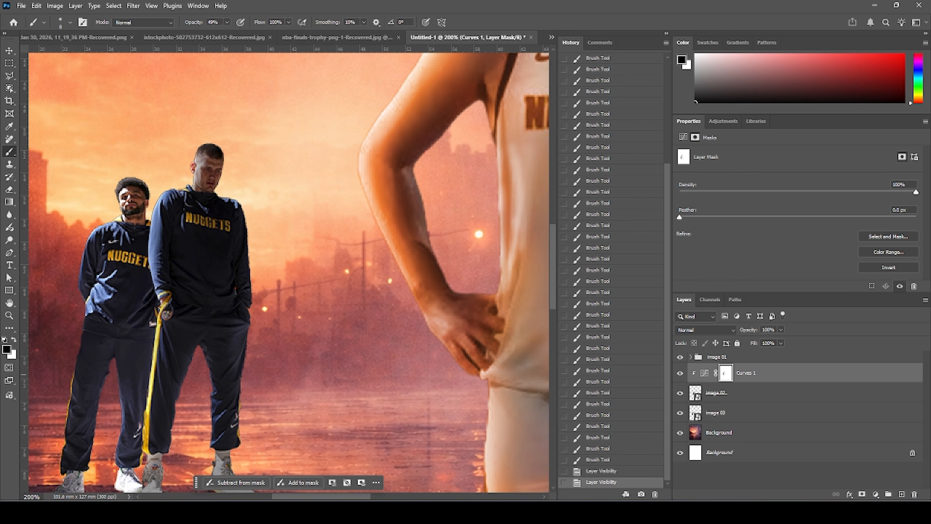
click(877, 495)
click(869, 379)
click(681, 246)
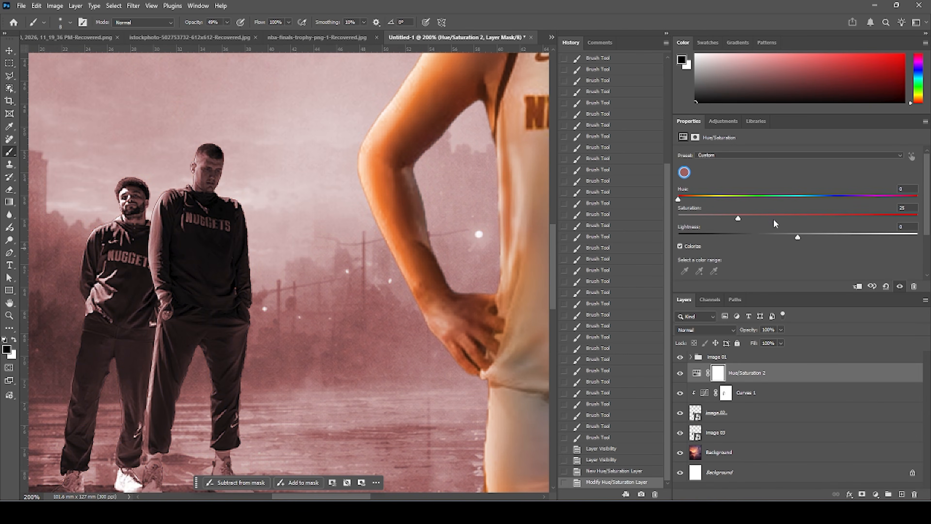
click(693, 199)
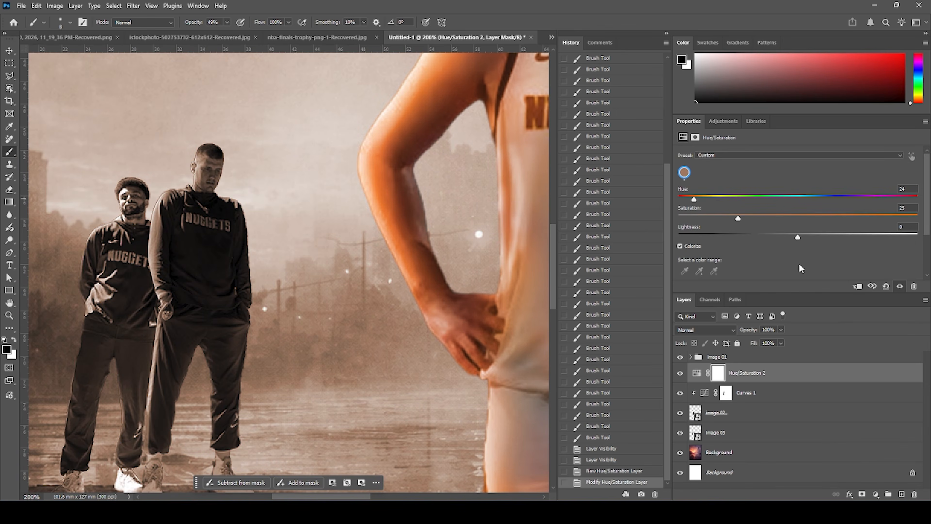
click(858, 287)
drag(753, 217, 917, 218)
mouse_move(694, 198)
mouse_down()
mouse_move(710, 198)
mouse_move(689, 199)
mouse_up()
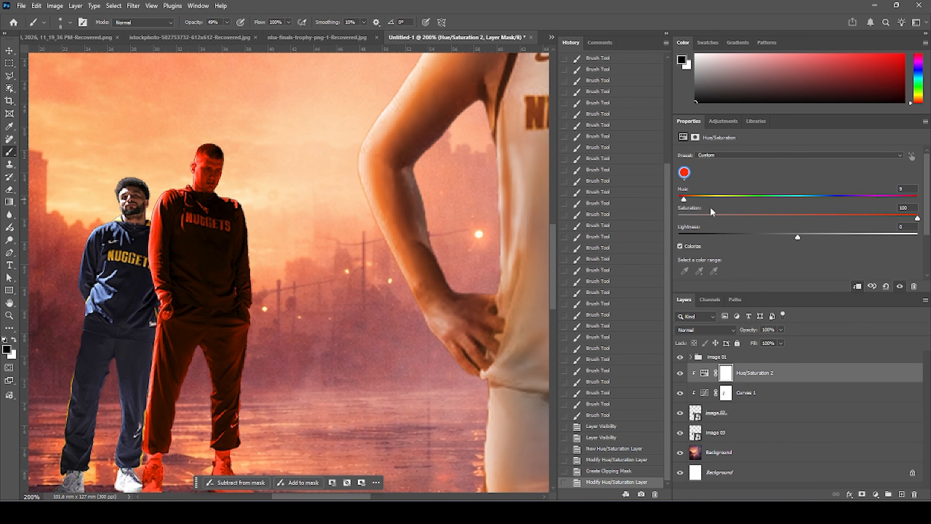
drag(687, 201, 682, 199)
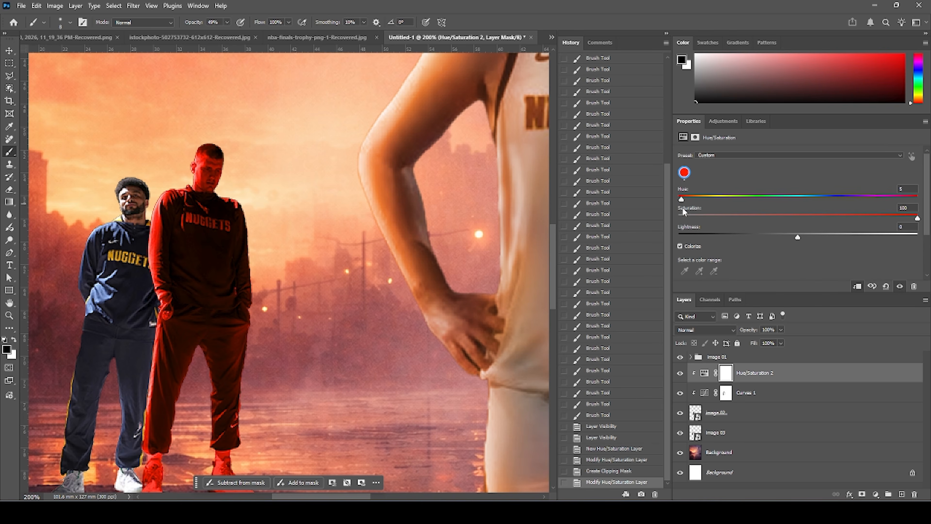
Fill the Hue/Saturation mask with black and paint colour onto the taller player's left edge.
click(726, 375)
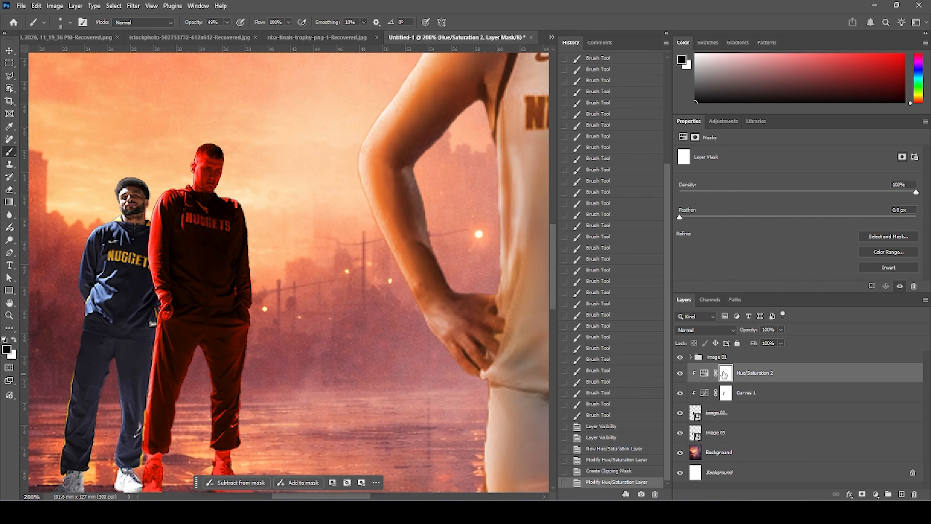
key(alt+BackSpace)
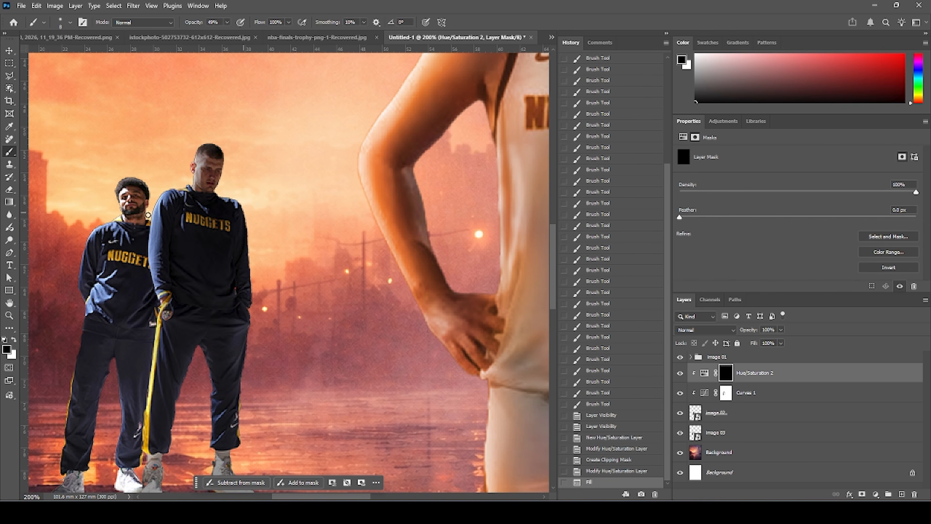
click(12, 341)
mouse_move(170, 190)
mouse_down()
mouse_move(155, 197)
mouse_move(152, 228)
mouse_up()
drag(152, 229, 148, 251)
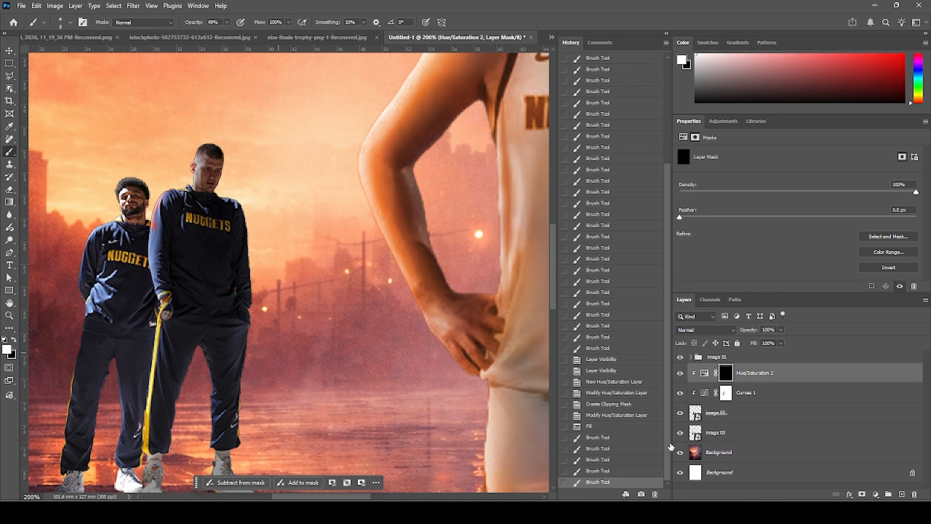
Set the Hue/Saturation hue to 29 and paint more rim light along the players' left edges with a larger brush.
click(706, 373)
mouse_move(681, 200)
mouse_down()
mouse_move(711, 195)
mouse_move(697, 197)
mouse_up()
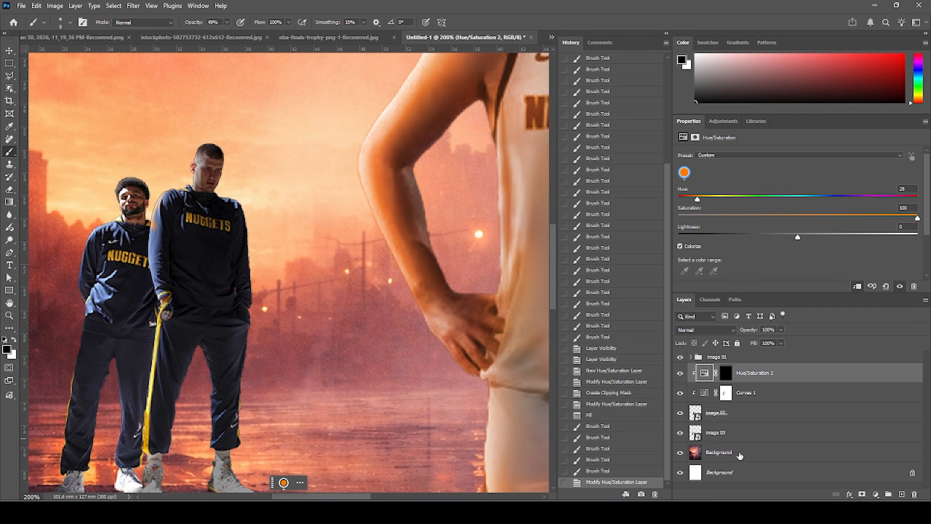
click(726, 373)
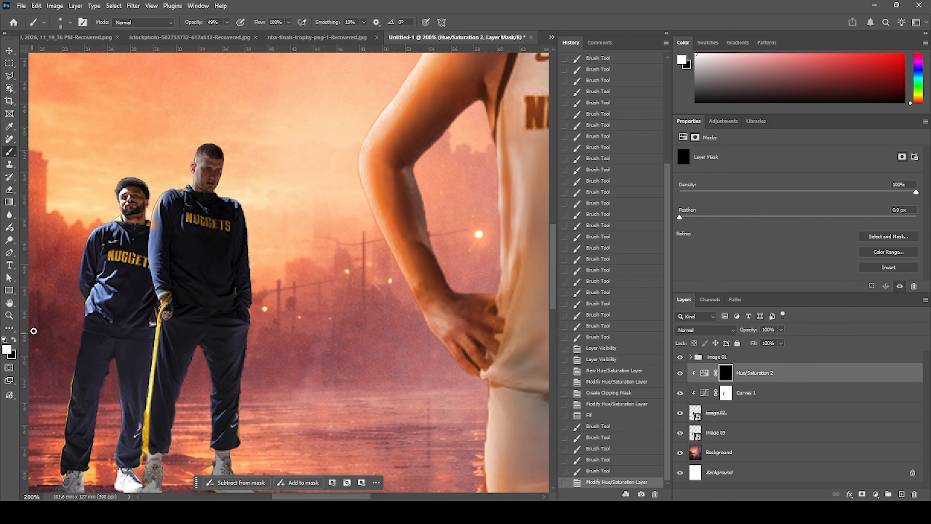
key(bracketright)
key(bracketright)
drag(162, 198, 148, 209)
mouse_move(149, 209)
mouse_down()
mouse_move(139, 242)
mouse_move(147, 264)
mouse_up()
mouse_move(147, 265)
mouse_down()
mouse_move(147, 233)
mouse_move(141, 285)
mouse_move(154, 320)
mouse_move(136, 444)
mouse_up()
mouse_move(136, 445)
mouse_down()
mouse_move(143, 456)
mouse_move(129, 391)
mouse_up()
drag(162, 196, 141, 268)
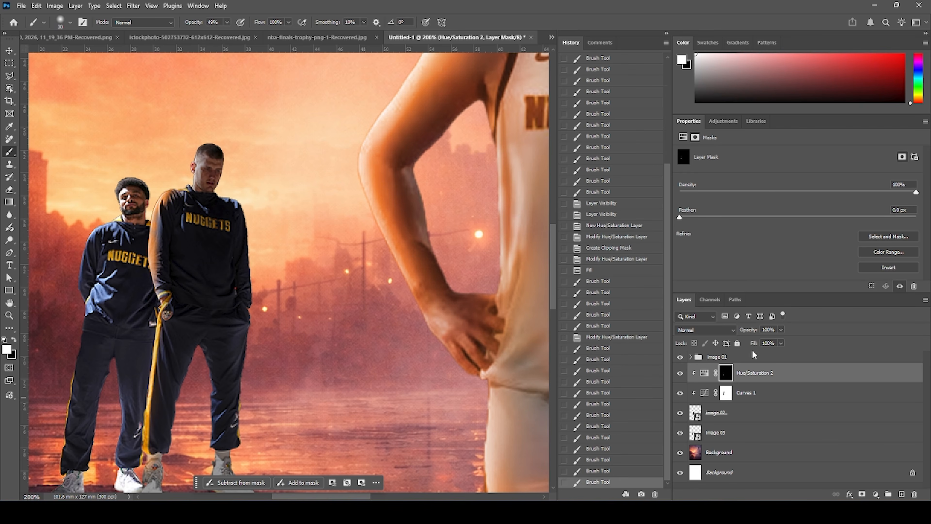
Set the Hue/Saturation layer's blend mode to Screen and paint more rim light down the taller player's side.
click(733, 332)
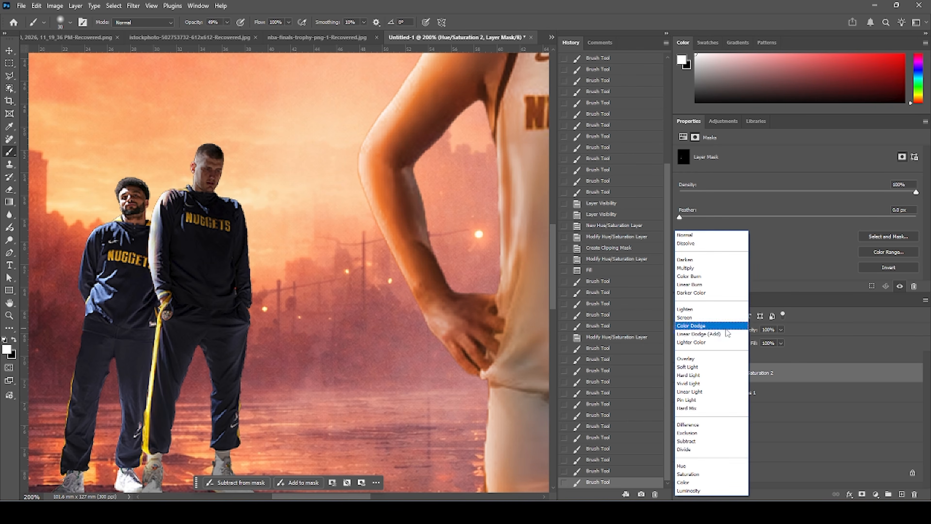
click(710, 320)
mouse_move(198, 146)
mouse_down()
mouse_move(186, 189)
mouse_move(174, 178)
mouse_up()
mouse_move(174, 178)
mouse_down()
mouse_move(249, 208)
mouse_move(260, 302)
mouse_move(249, 415)
mouse_up()
Duplicate the Hue/Saturation layer, clear the copy's layer style and clip it to the layer below.
click(704, 373)
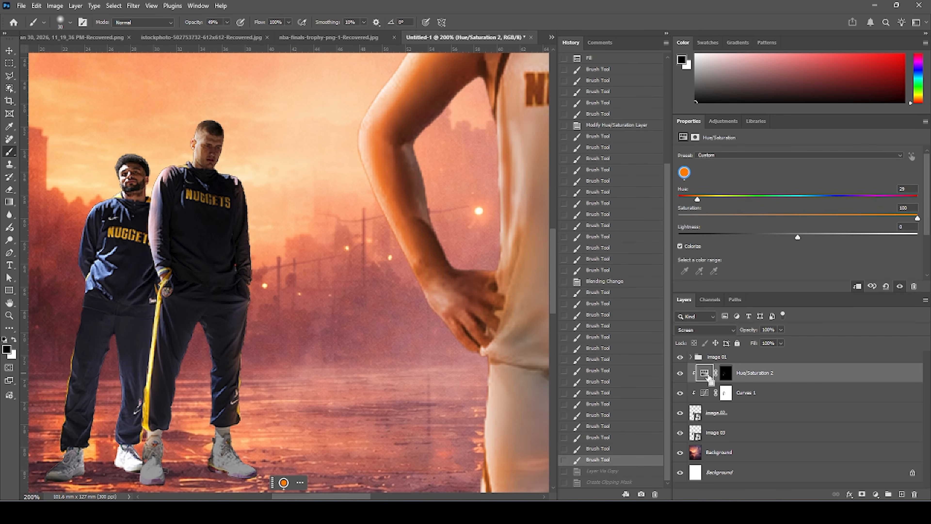
key(ctrl+j)
right_click(744, 374)
click(771, 351)
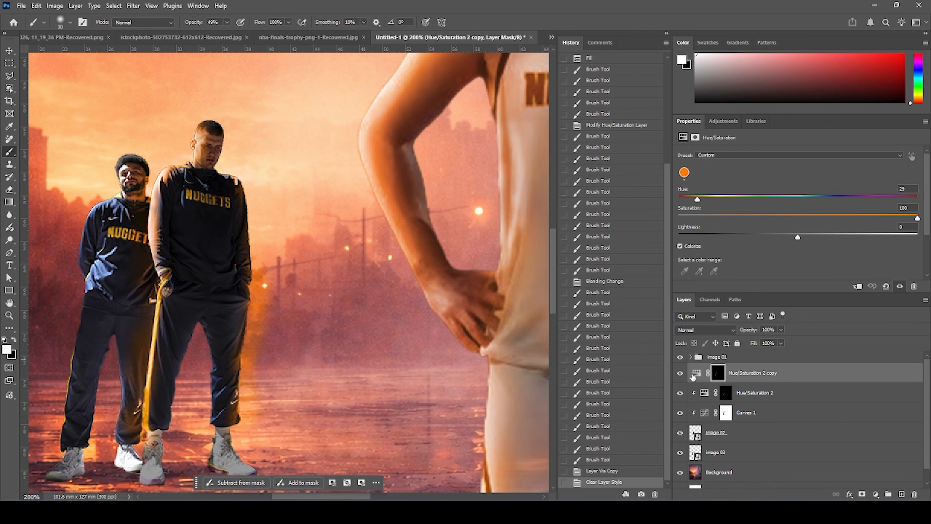
right_click(796, 379)
click(812, 363)
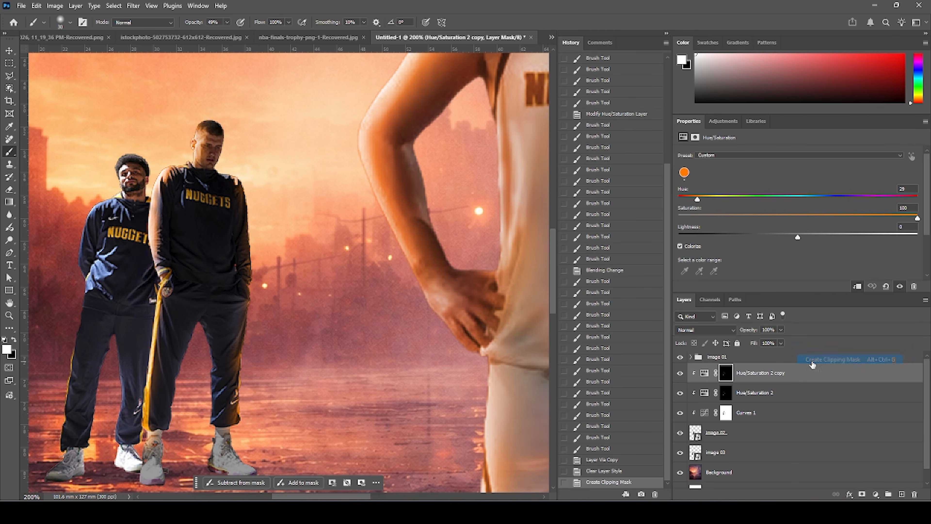
click(704, 373)
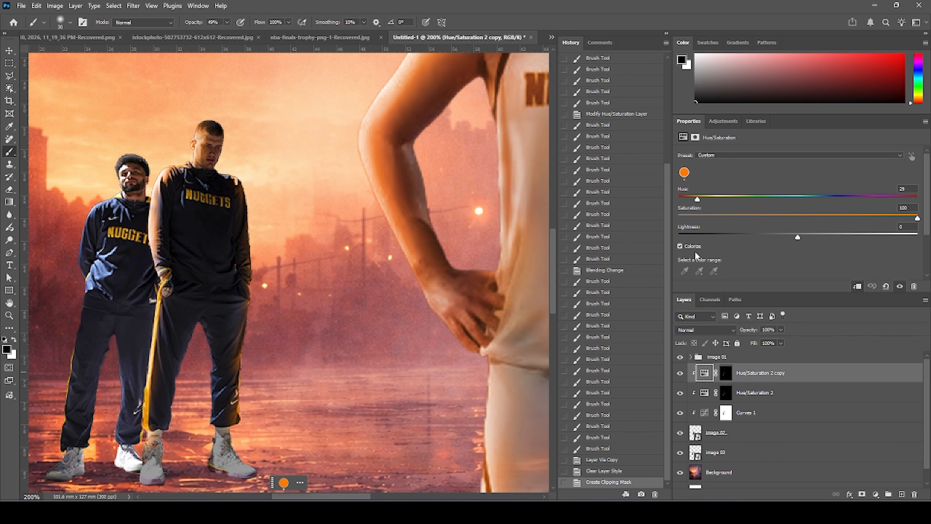
Set the Hue/Saturation copy's hue to 12 and paint red rim light onto the taller player's edge in its mask.
drag(697, 200, 687, 201)
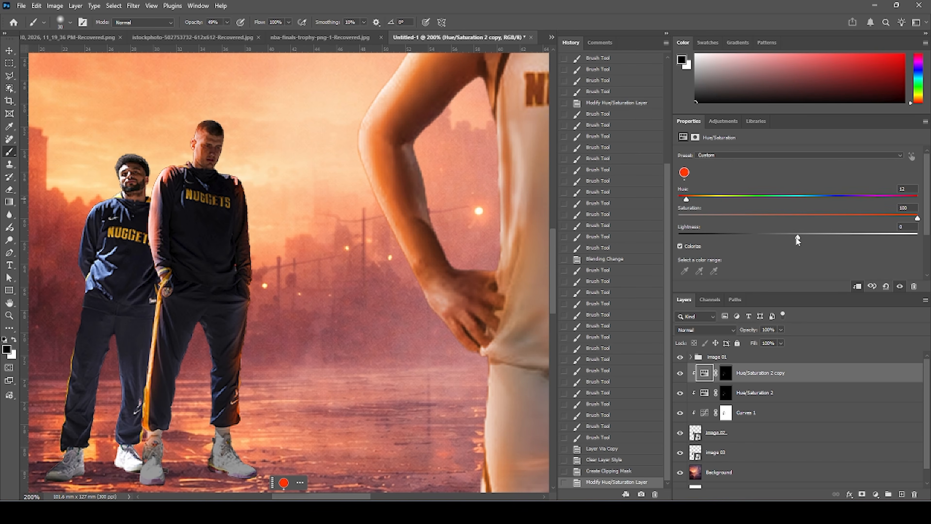
click(726, 372)
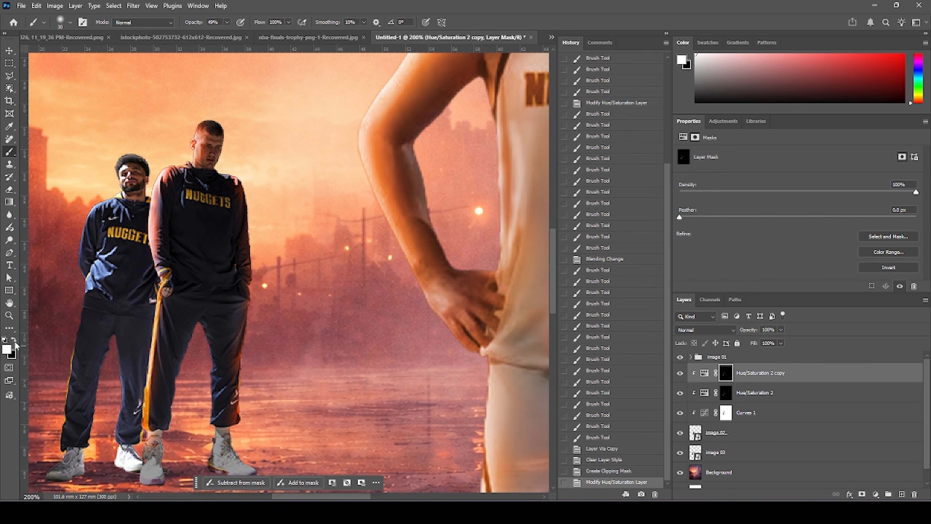
drag(161, 230, 160, 215)
key(bracketright)
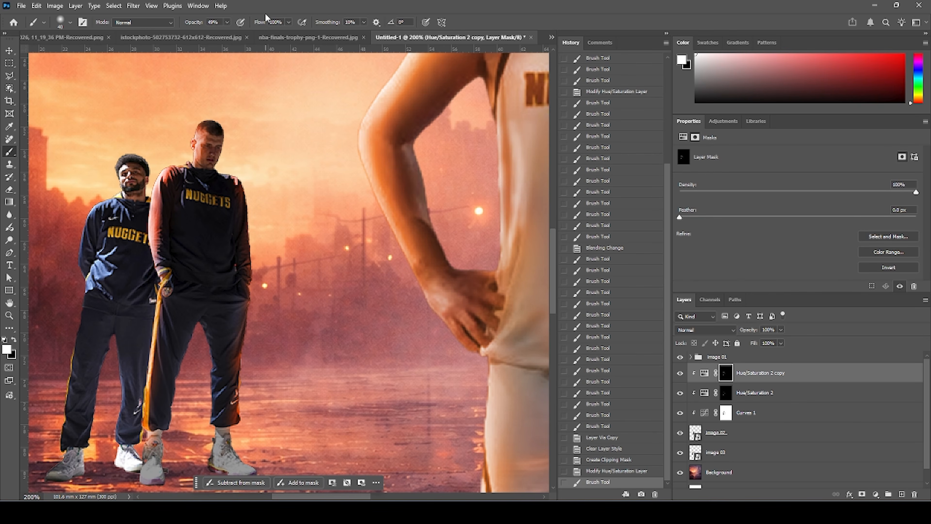
Lower the brush opacity to 27% and paint more red rim light down the players' left sides with a larger brush.
click(224, 22)
click(179, 176)
key(bracketright)
key(bracketright)
key(bracketright)
mouse_move(202, 150)
mouse_down()
mouse_move(203, 189)
mouse_move(181, 217)
mouse_up()
drag(182, 217, 149, 326)
drag(147, 341, 129, 475)
drag(213, 405, 234, 405)
key(ctrl+minus)
key(ctrl+minus)
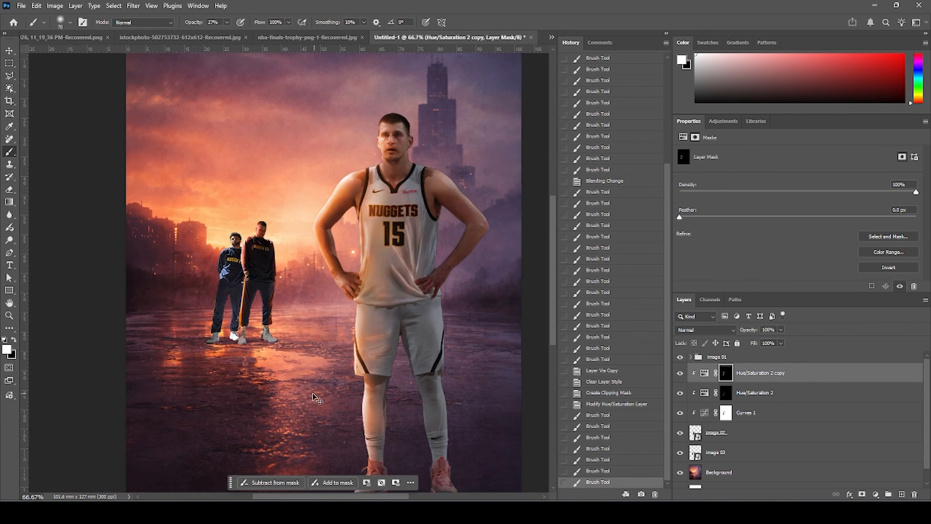
Adjust the Hue/Saturation copy's hue to 10 and saturation to 91.
key(ctrl+plus)
click(706, 378)
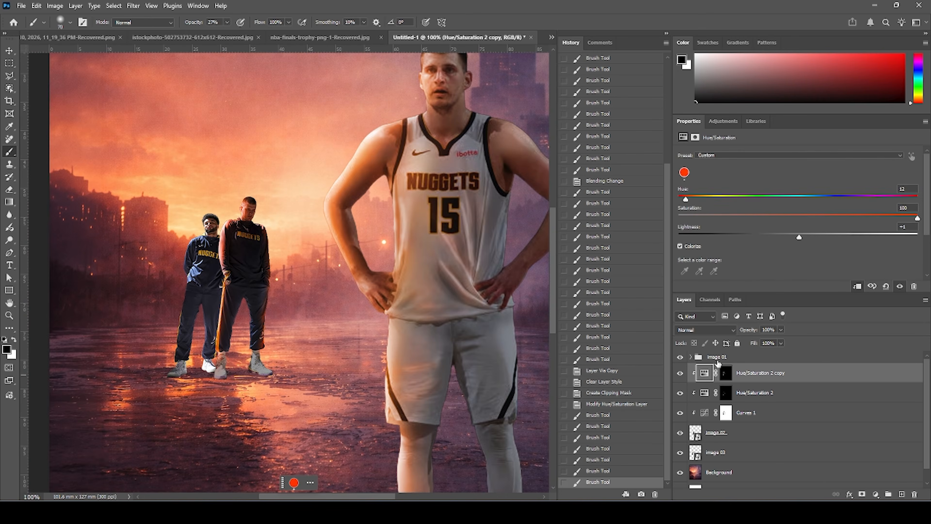
drag(689, 200, 694, 200)
click(685, 204)
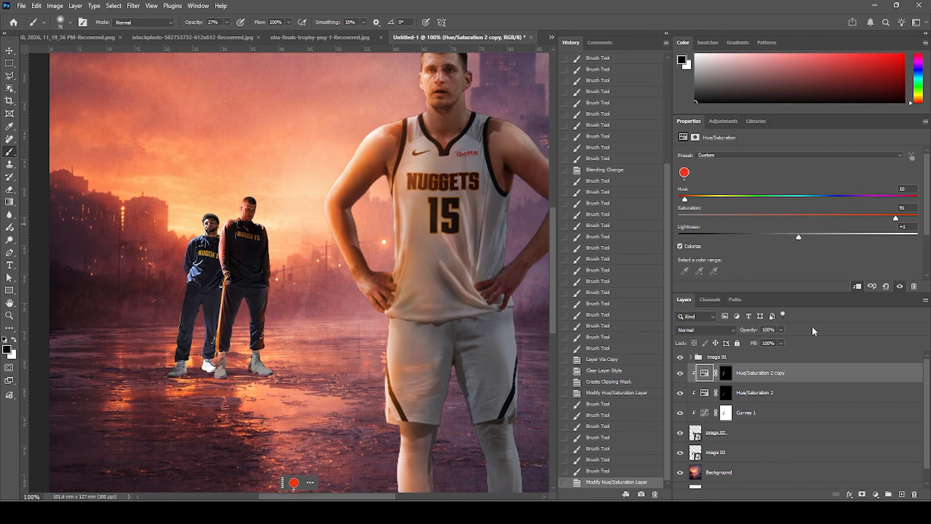
Set the Hue/Saturation 2 layer's saturation to 83 and hue to 40.
click(710, 394)
click(876, 217)
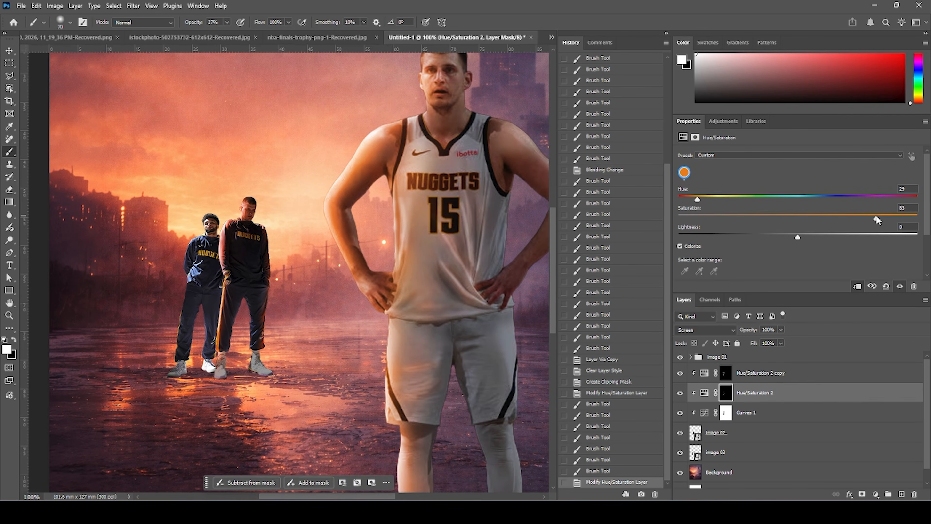
click(703, 198)
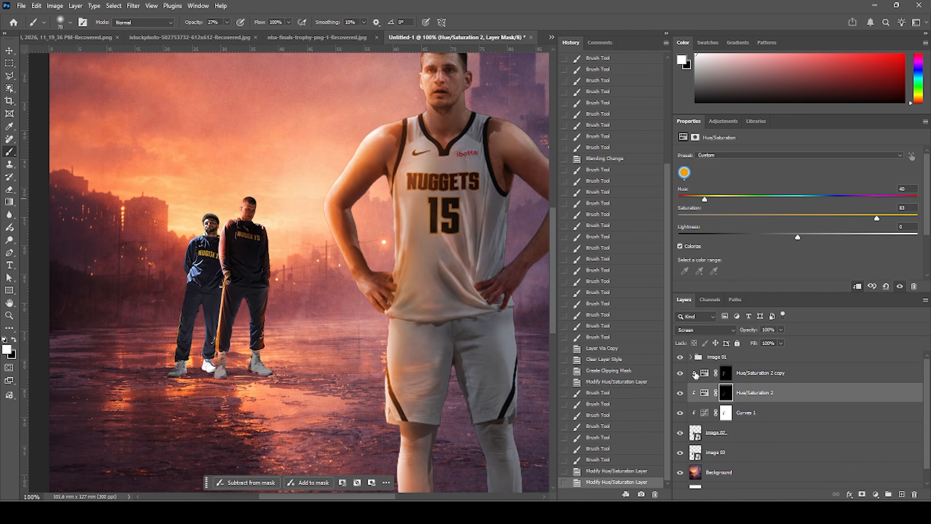
Add a Curves adjustment that darkens the image by lowering highlights and shadows, and clip it to the layer below.
scroll(705, 393, down, 1)
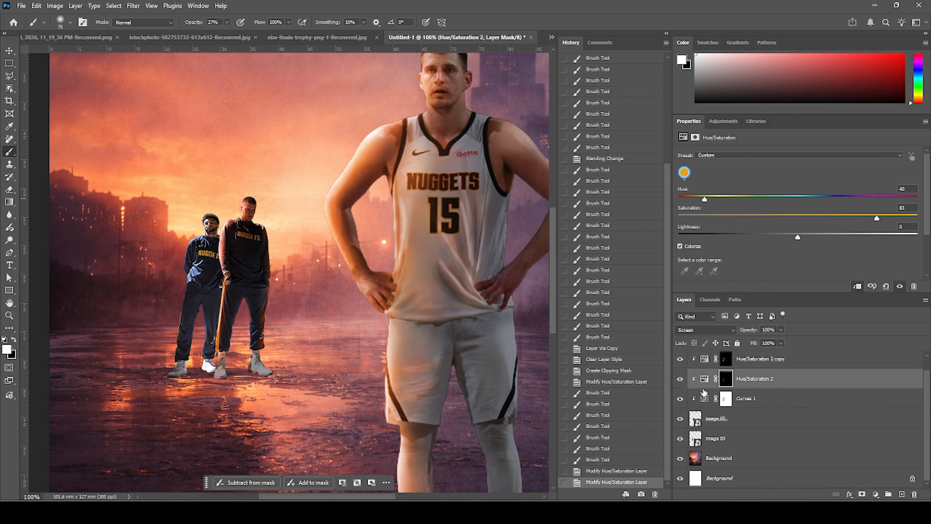
click(706, 359)
click(875, 494)
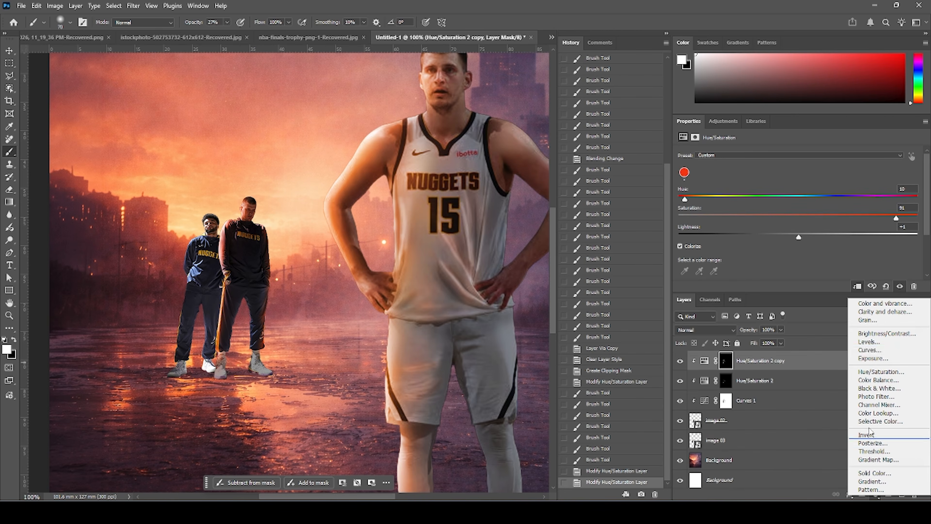
click(864, 350)
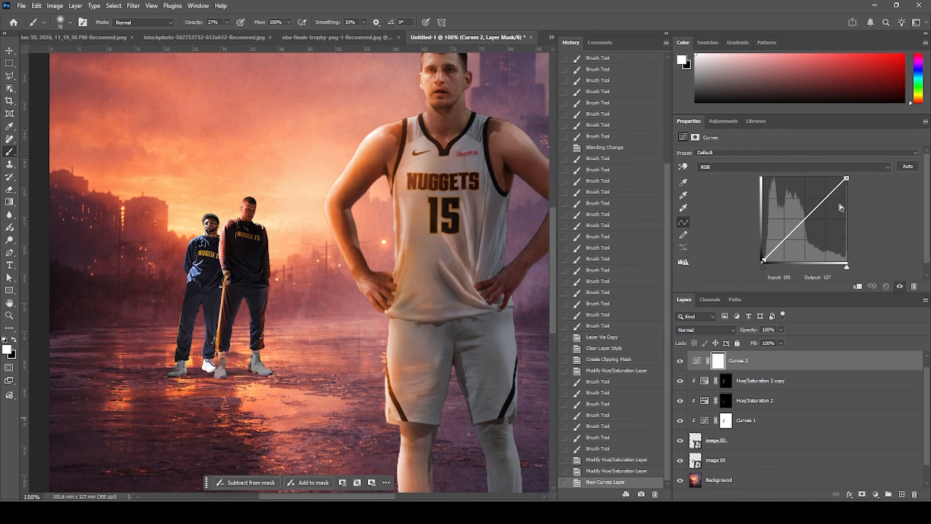
drag(847, 176, 846, 219)
drag(784, 255, 786, 257)
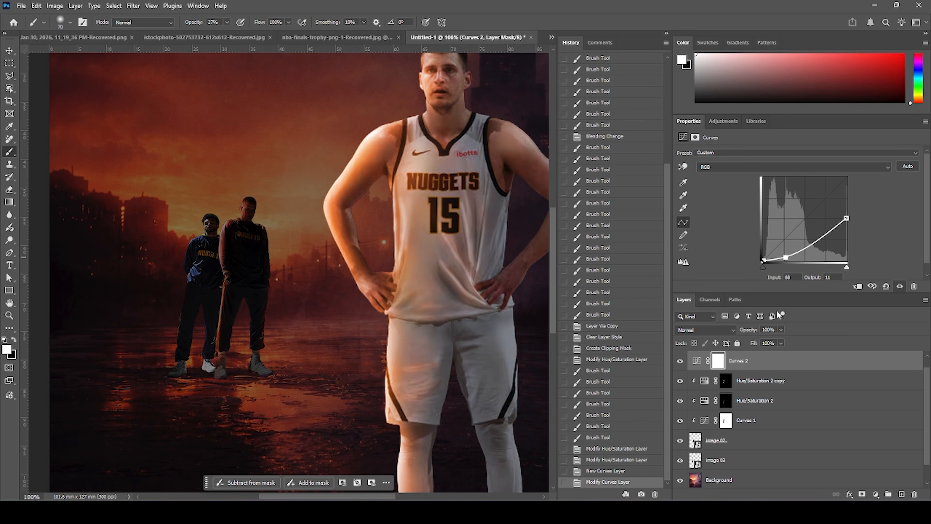
click(855, 287)
Fill the Curves 2 mask with black and paint the darkening back in around the players' feet.
click(727, 367)
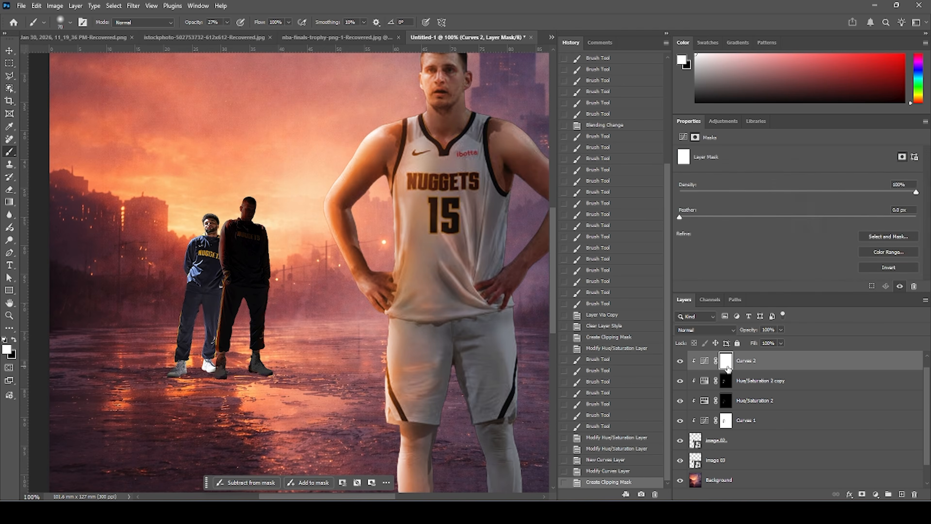
key(alt+BackSpace)
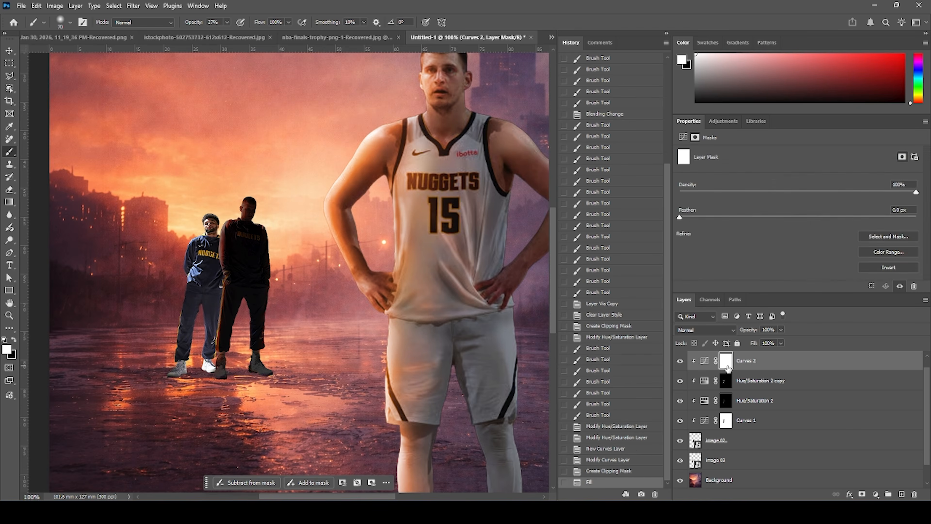
key(ctrl+BackSpace)
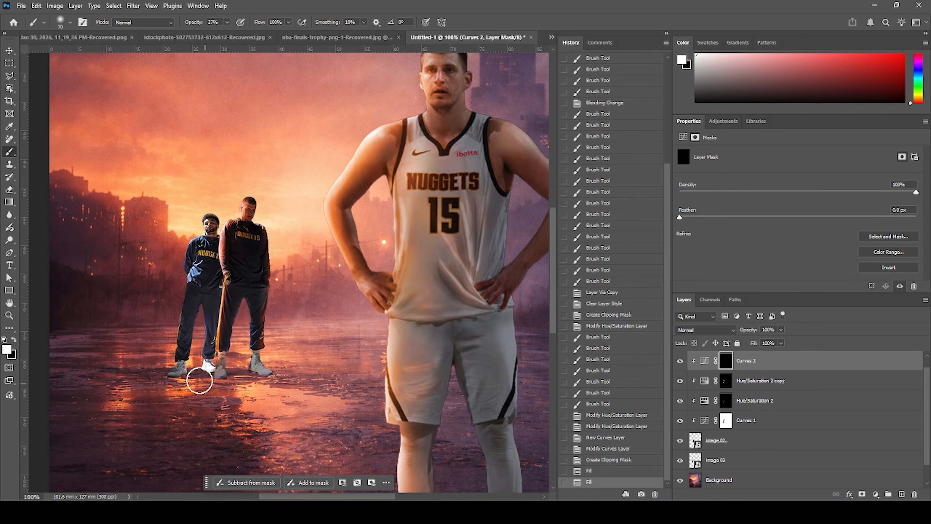
mouse_move(276, 379)
mouse_down()
mouse_move(224, 383)
mouse_move(228, 399)
mouse_move(239, 355)
mouse_move(259, 384)
mouse_up()
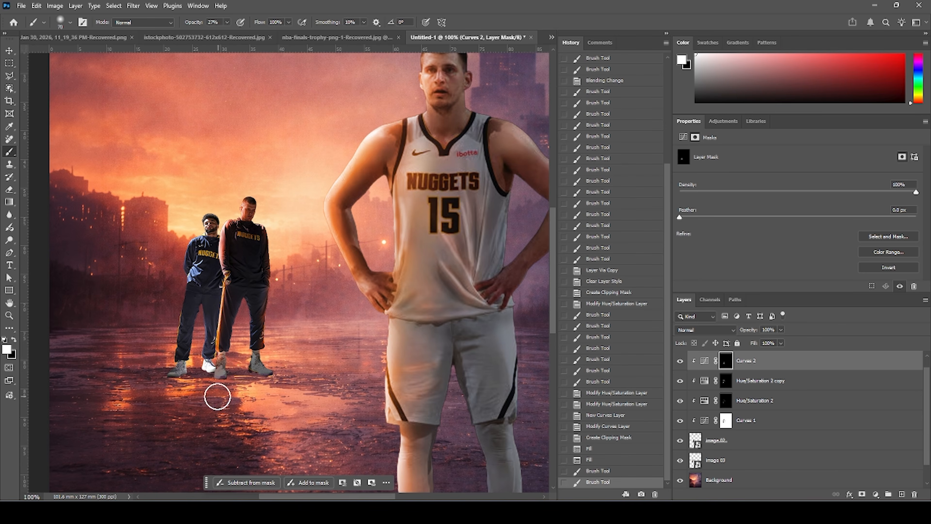
click(256, 404)
Group the image 02 layer with its adjustment layers and name the group image 02.
scroll(726, 374, up, 1)
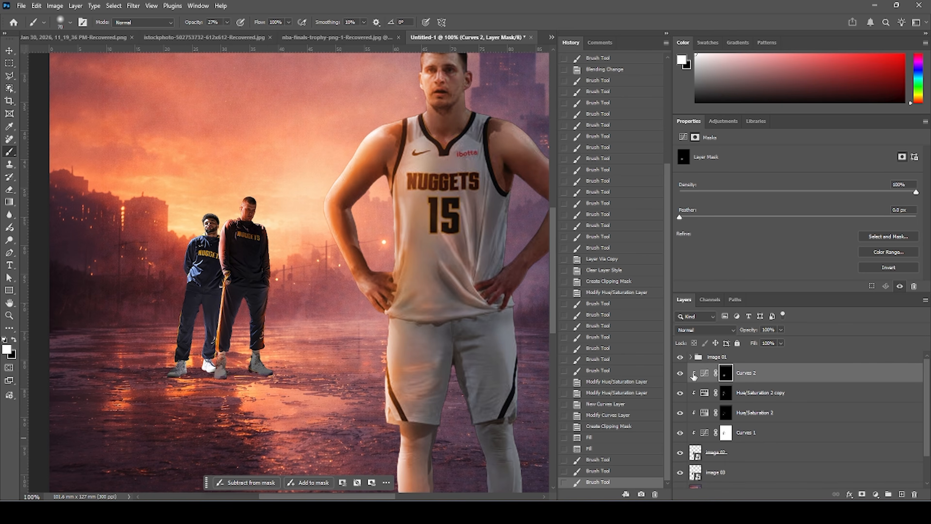
shift+click(709, 459)
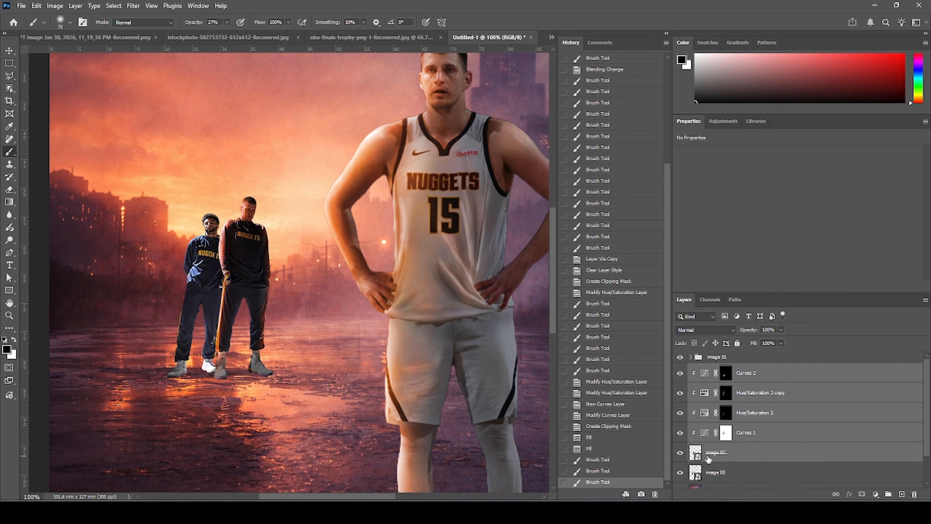
key(ctrl+g)
double_click(718, 373)
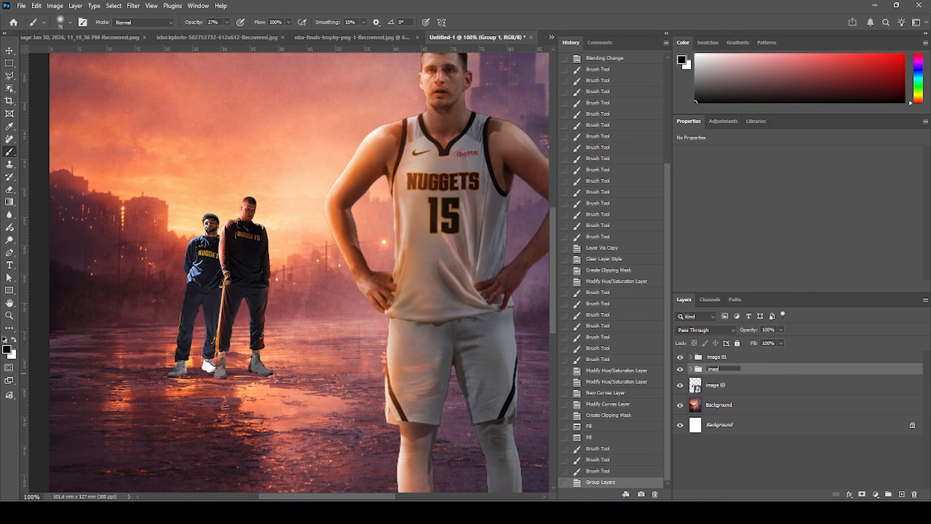
click(701, 388)
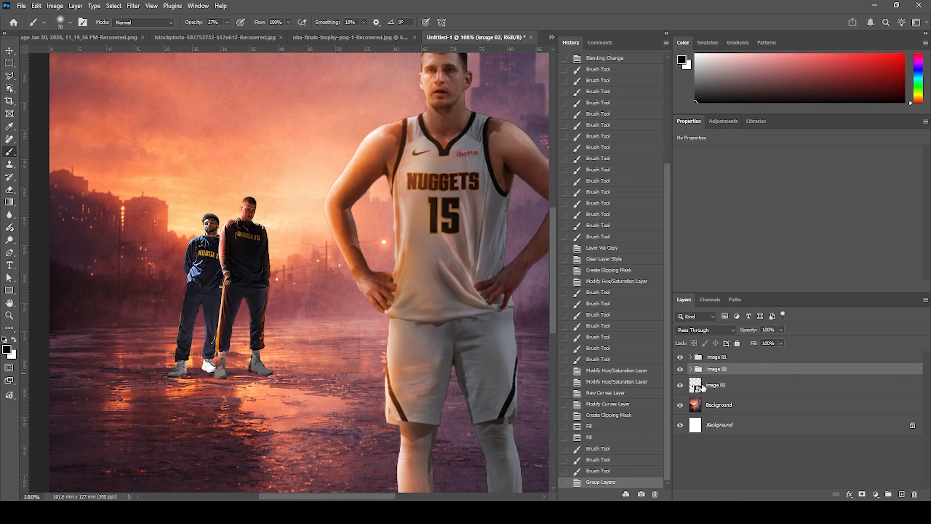
Add a Curves adjustment for image 03 that darkens the highlights and shadows, clipped to the layer below.
click(876, 495)
click(866, 352)
drag(846, 178, 848, 216)
drag(791, 244, 786, 256)
key(ctrl+alt+g)
drag(787, 256, 786, 258)
Paint on the Curves 3 mask with black to lighten the shorter player's left side.
click(725, 388)
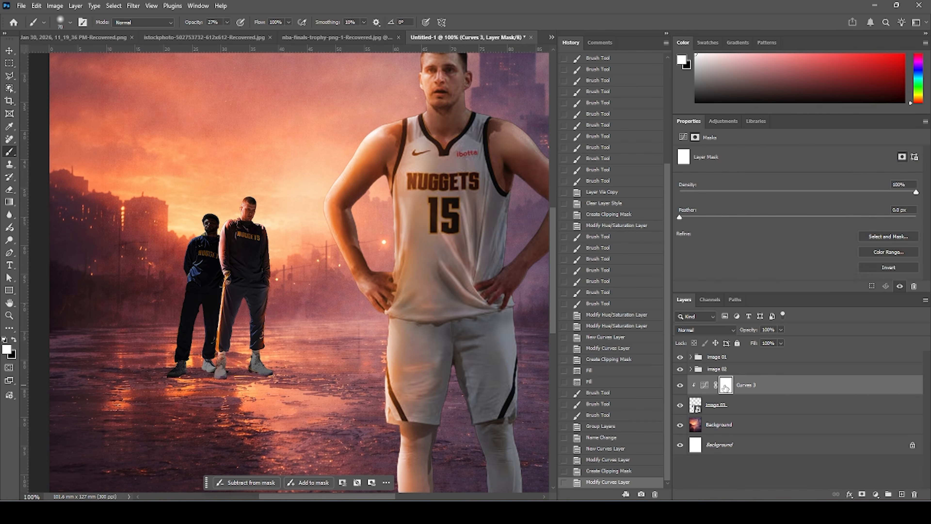
click(14, 340)
click(206, 227)
mouse_move(206, 227)
mouse_down()
mouse_move(185, 242)
mouse_move(170, 332)
mouse_up()
click(199, 259)
drag(198, 259, 194, 270)
click(208, 212)
Add a clipped, colorized Hue/Saturation adjustment with hue 14 and saturation 91.
click(876, 495)
click(880, 369)
click(680, 246)
key(ctrl+alt+g)
drag(679, 199, 701, 200)
drag(739, 219, 896, 224)
drag(701, 201, 688, 200)
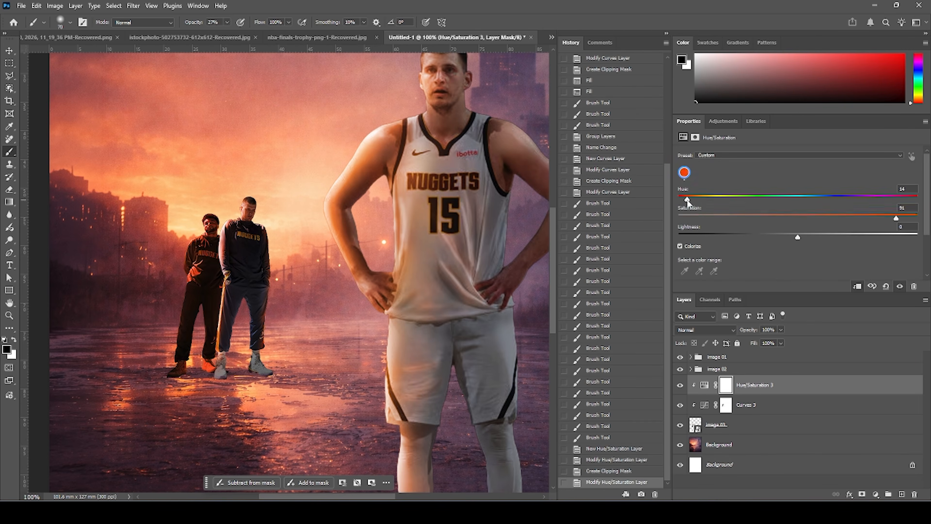
Fill the Hue/Saturation 3 mask with black and paint red rim light onto the shorter player's left edge.
click(726, 385)
key(alt+BackSpace)
key(x)
click(217, 226)
click(196, 226)
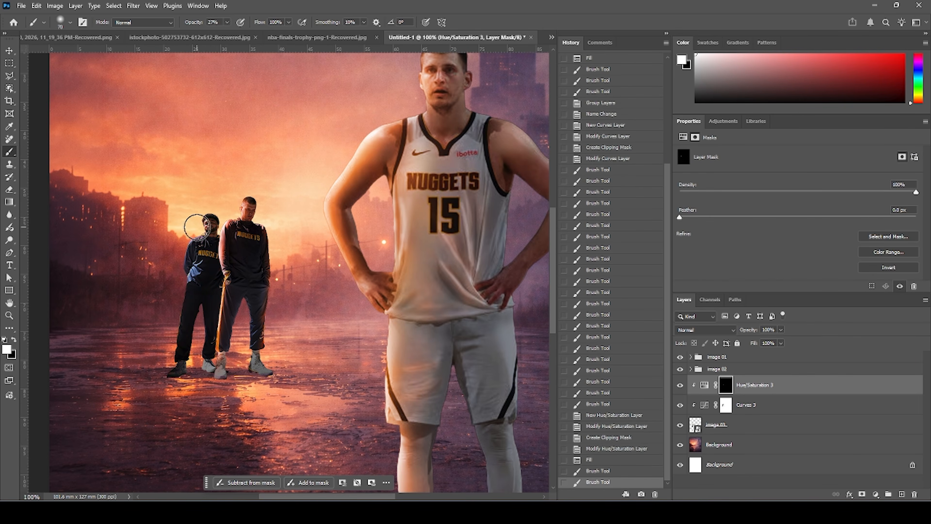
drag(188, 245, 184, 273)
drag(172, 313, 169, 356)
click(204, 341)
click(213, 284)
click(187, 275)
click(179, 372)
click(179, 372)
key(ctrl+minus)
key(ctrl+minus)
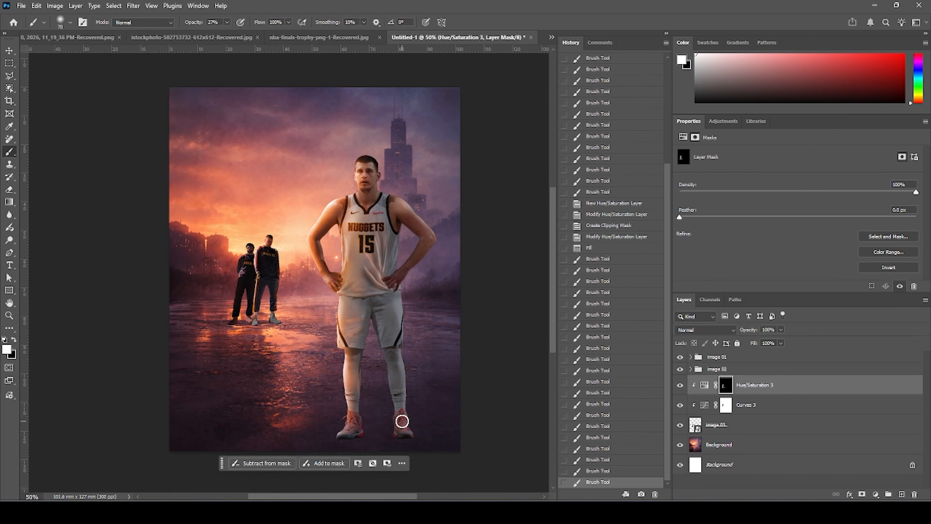
Group the image 03 layer with its adjustment layers and name the group image03.
click(692, 426)
shift+click(692, 385)
key(ctrl+g)
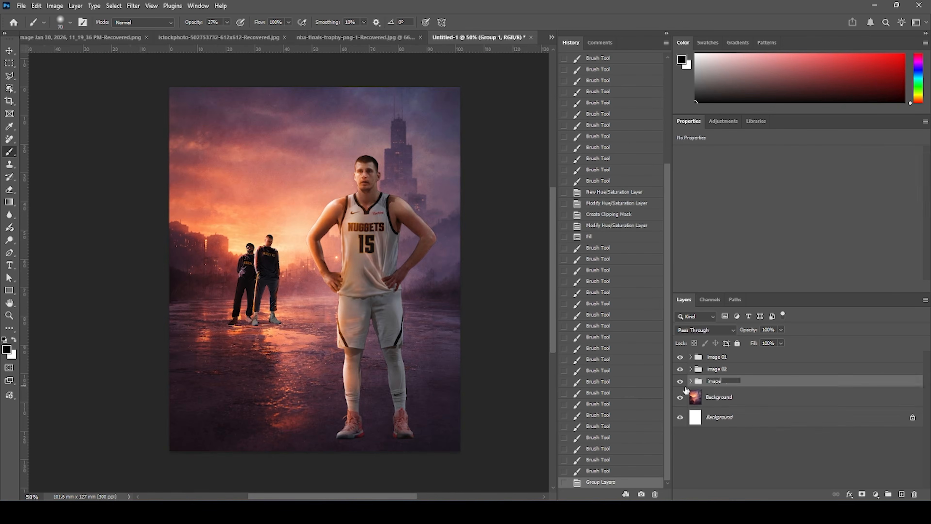
key(Return)
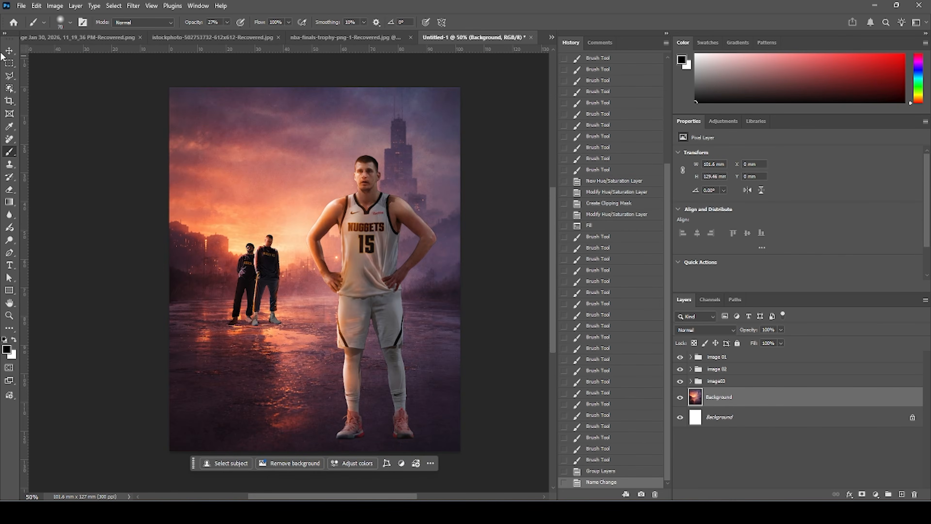
Add a new empty layer inside the image03 group and place it beneath the image 03 layer.
click(9, 50)
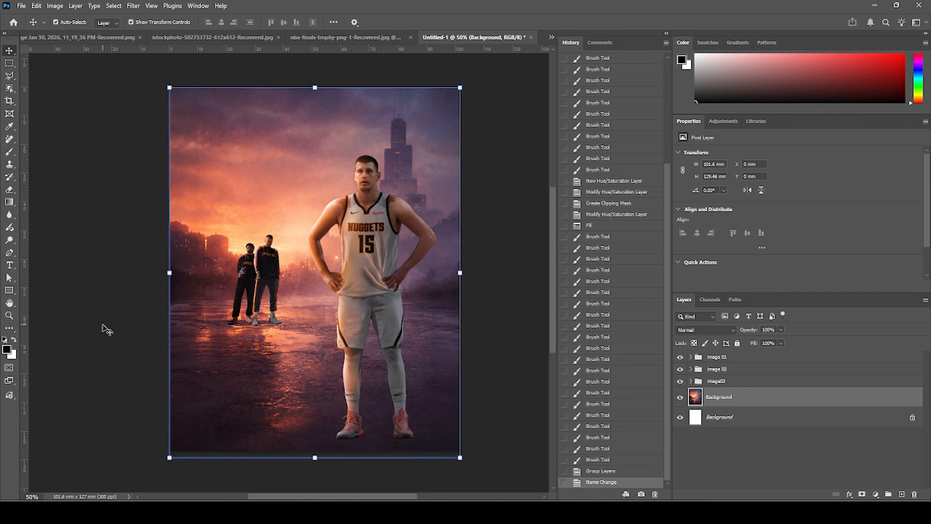
click(279, 318)
click(698, 381)
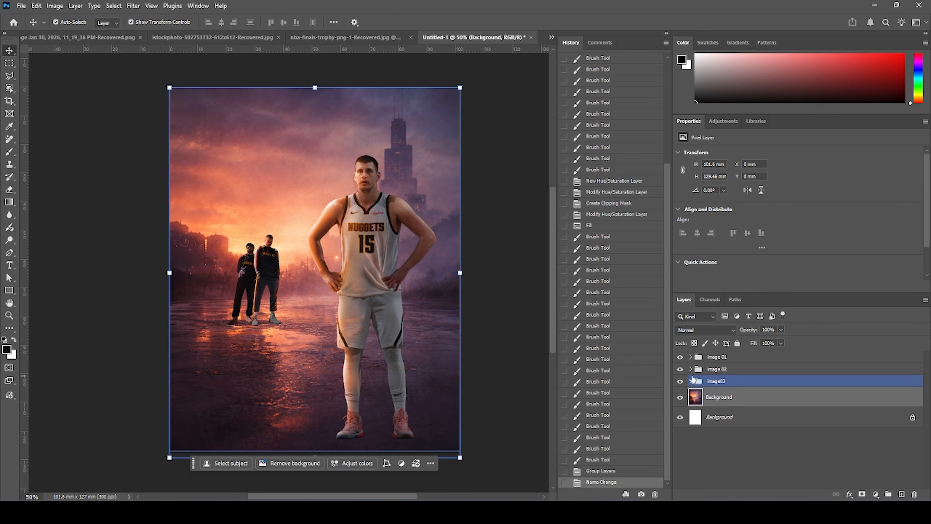
click(690, 381)
click(706, 446)
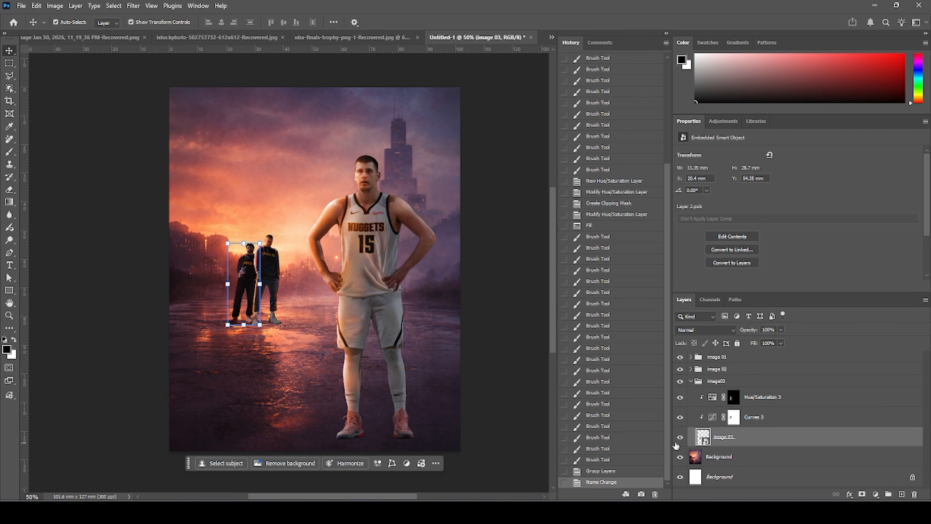
click(680, 437)
click(680, 437)
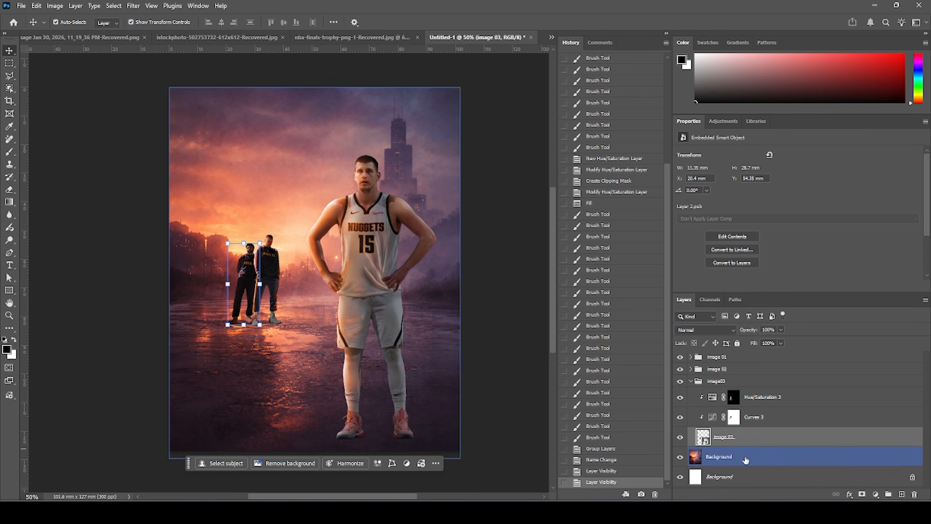
click(902, 494)
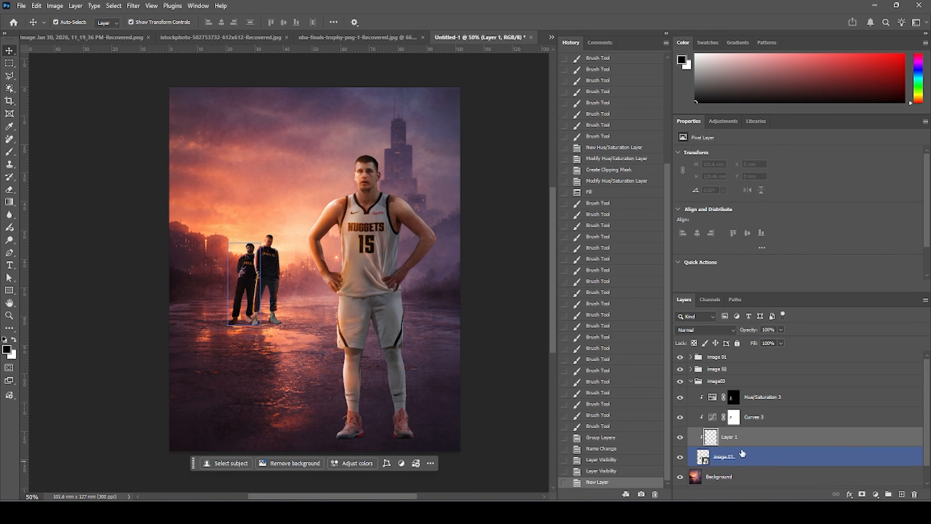
drag(716, 443, 732, 458)
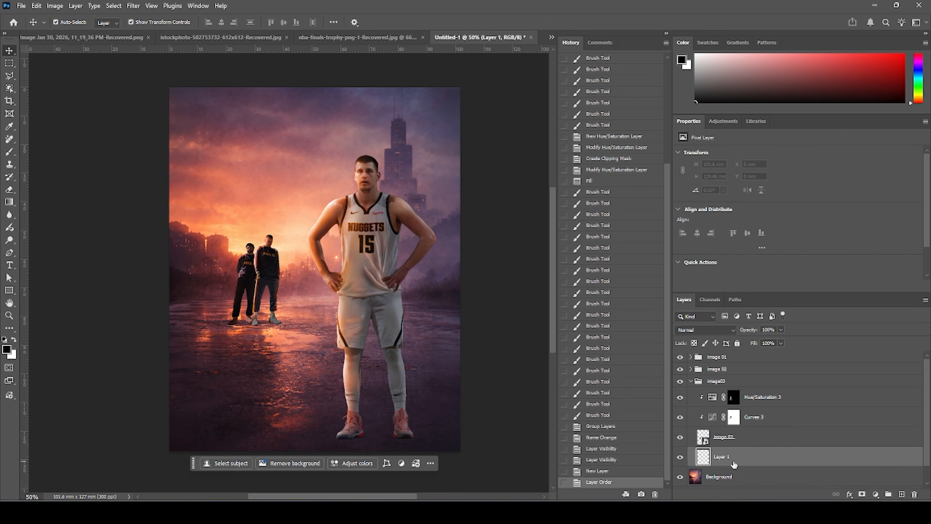
Zoom in on the players' feet and set the brush tip angle to -32°.
key(ctrl+plus)
key(ctrl+plus)
key(ctrl+plus)
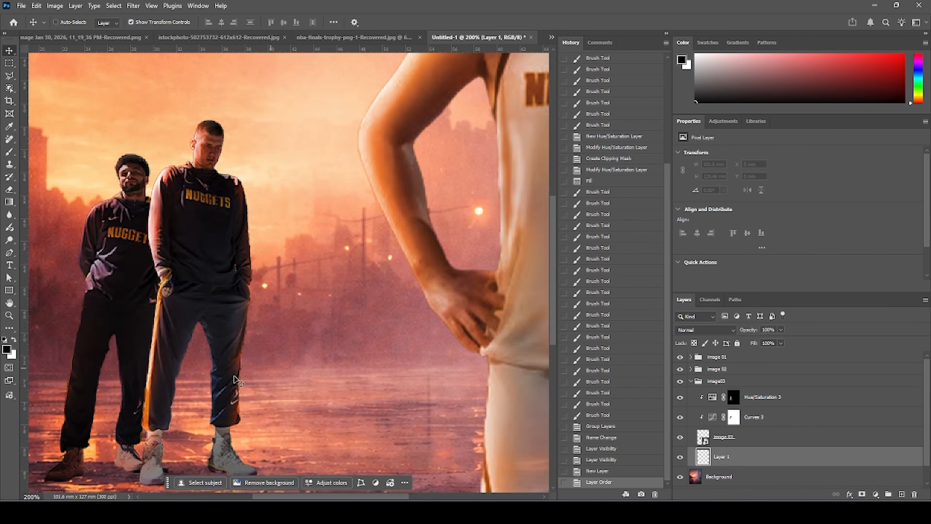
mouse_move(131, 397)
mouse_down()
mouse_move(324, 208)
mouse_move(286, 197)
mouse_up()
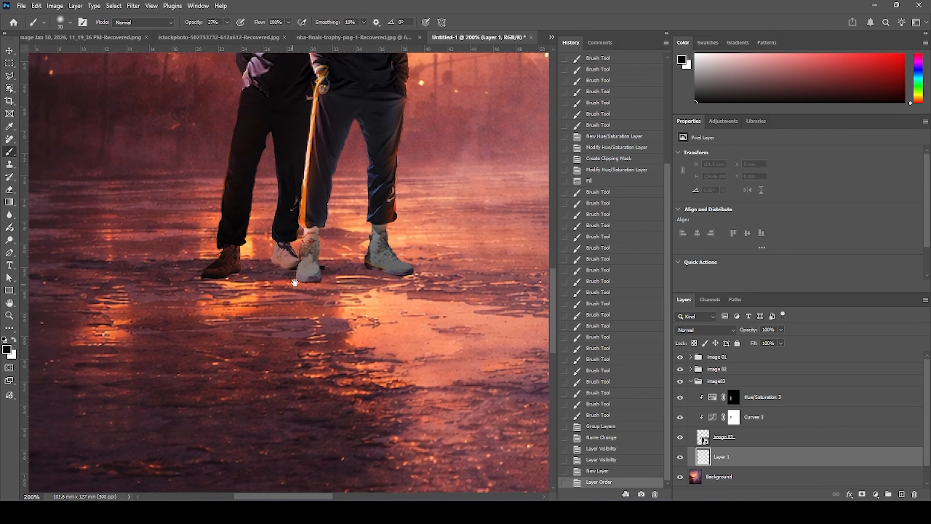
click(71, 23)
mouse_move(32, 47)
mouse_down()
mouse_move(36, 70)
mouse_move(41, 63)
mouse_up()
Undo the layer reordering and select the image 03 layer.
key(ctrl+z)
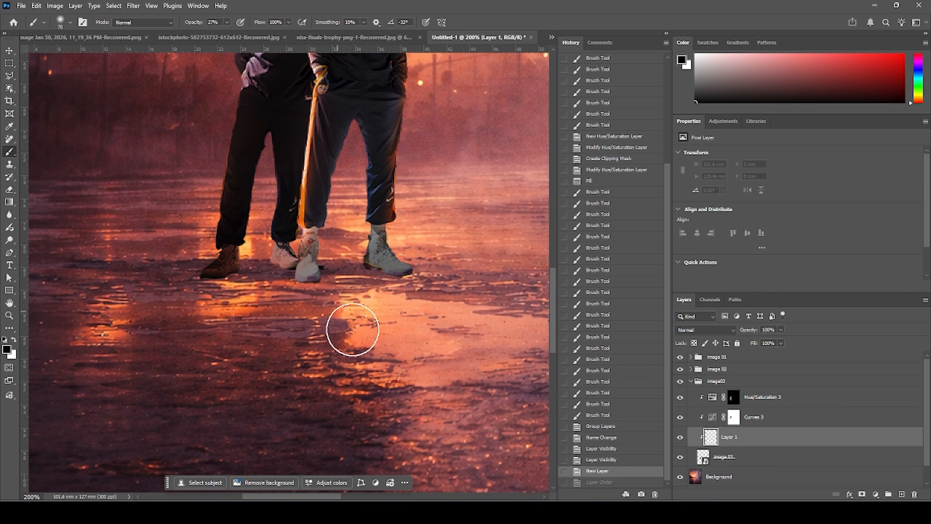
click(711, 463)
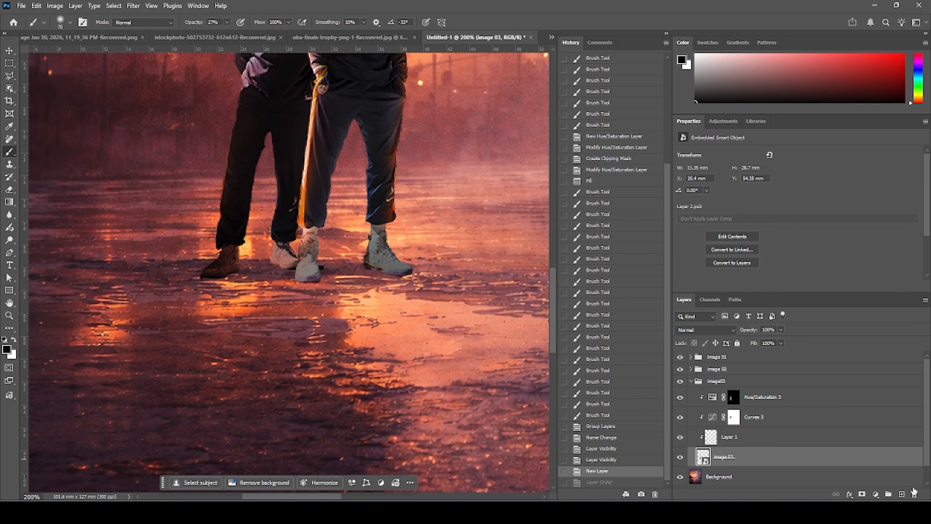
Add a new layer beneath the image 03 layer and set the brush opacity to 100%.
click(901, 494)
drag(706, 425, 701, 445)
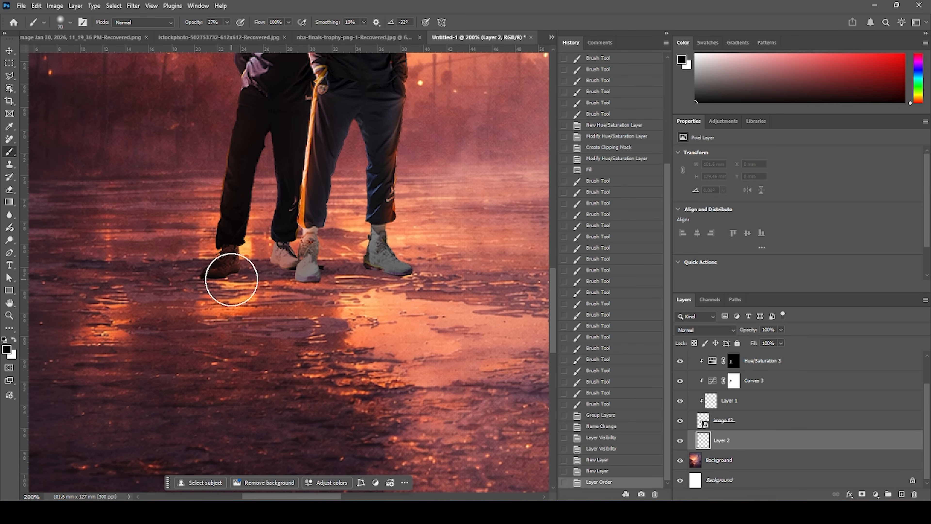
click(233, 285)
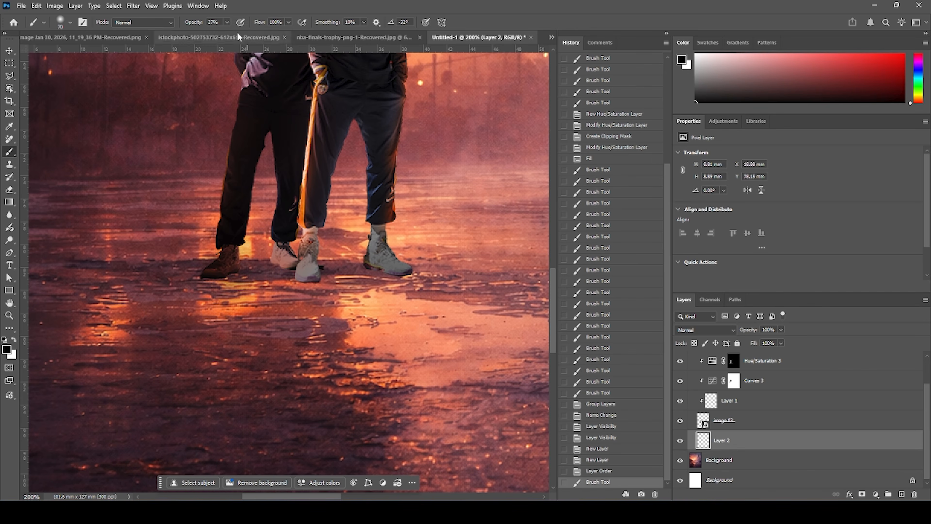
key(ctrl+z)
click(228, 24)
drag(226, 34, 261, 35)
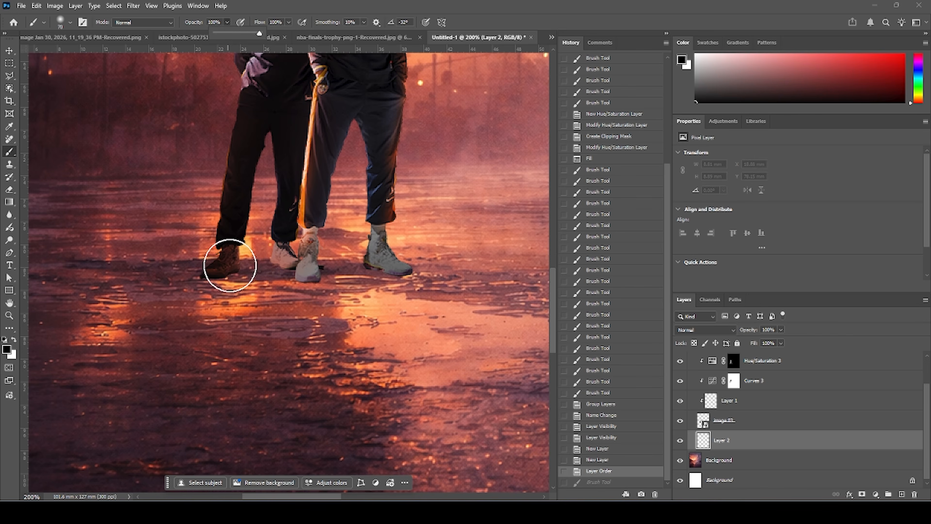
Paint a contact shadow under the left player's dark shoe and squash it flat with Free Transform.
click(228, 263)
key(ctrl+t)
drag(228, 208, 240, 260)
key(Return)
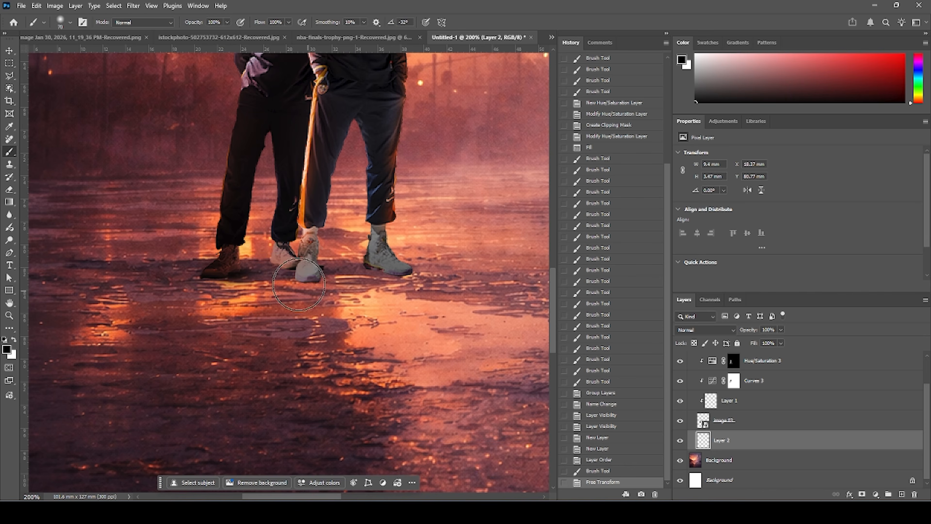
On a new layer, paint a shadow under the left player's white shoe and flatten it with Free Transform.
key(ctrl+shift+alt+n)
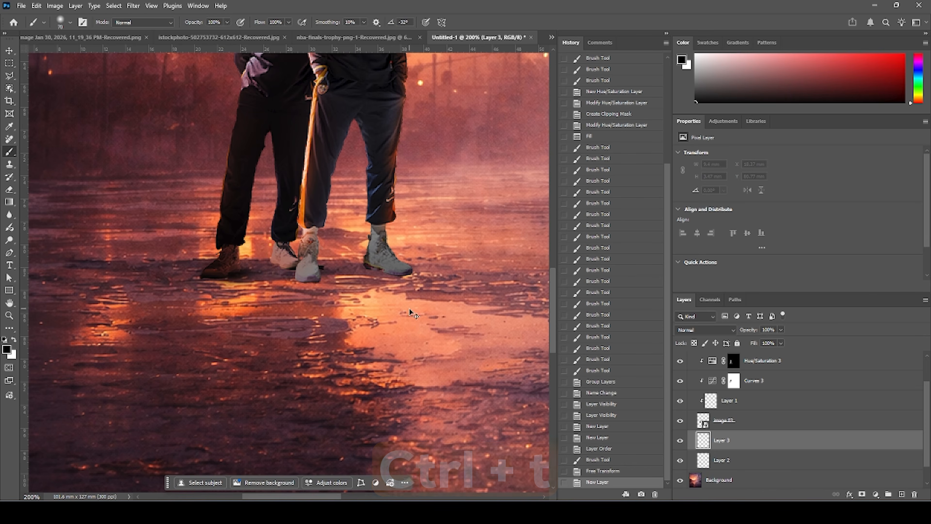
drag(272, 264, 287, 277)
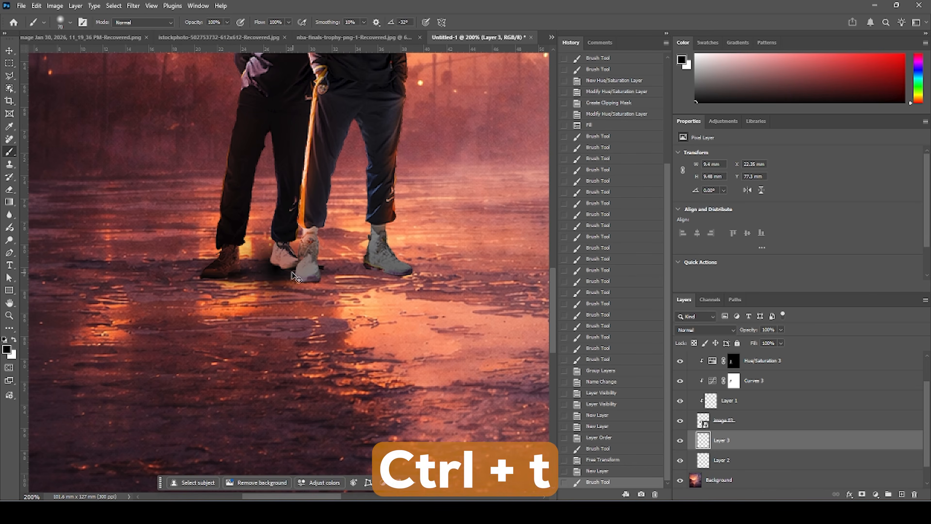
key(ctrl+t)
mouse_move(276, 217)
mouse_down()
mouse_move(276, 296)
mouse_move(289, 262)
mouse_up()
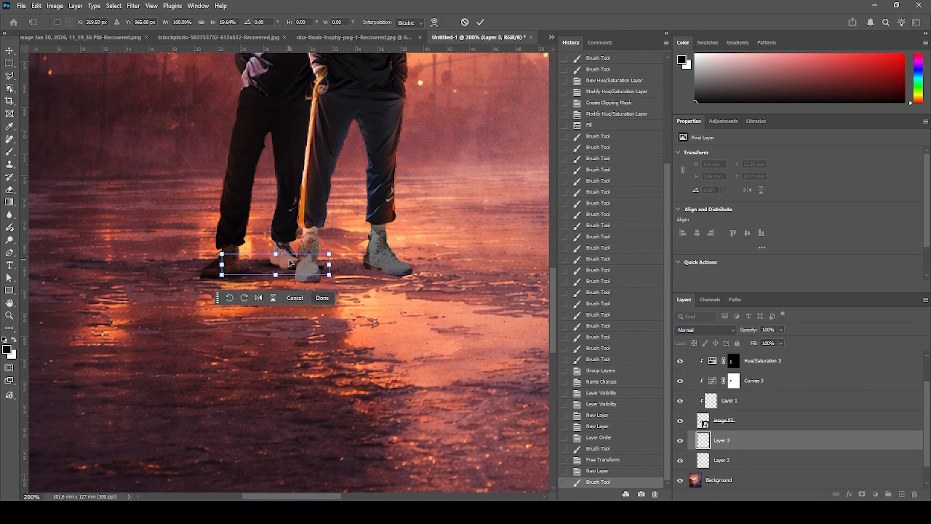
key(Return)
Expand the image 02 group and add a new layer beneath the image 02 layer.
scroll(799, 414, up, 1)
scroll(799, 413, up, 1)
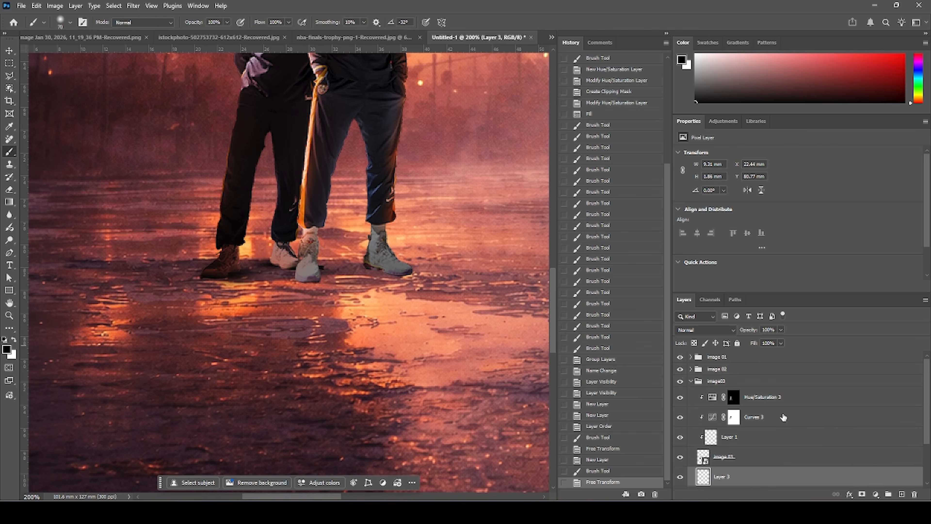
click(691, 369)
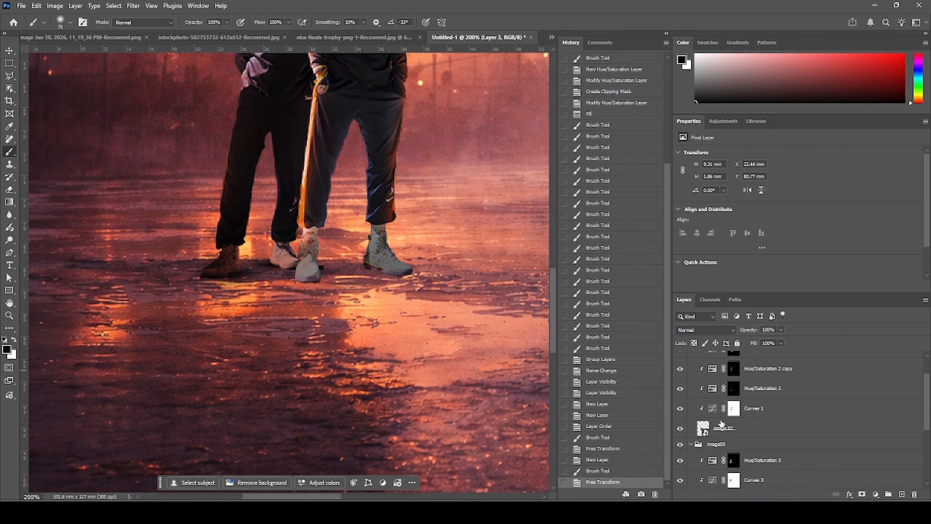
click(719, 428)
click(902, 494)
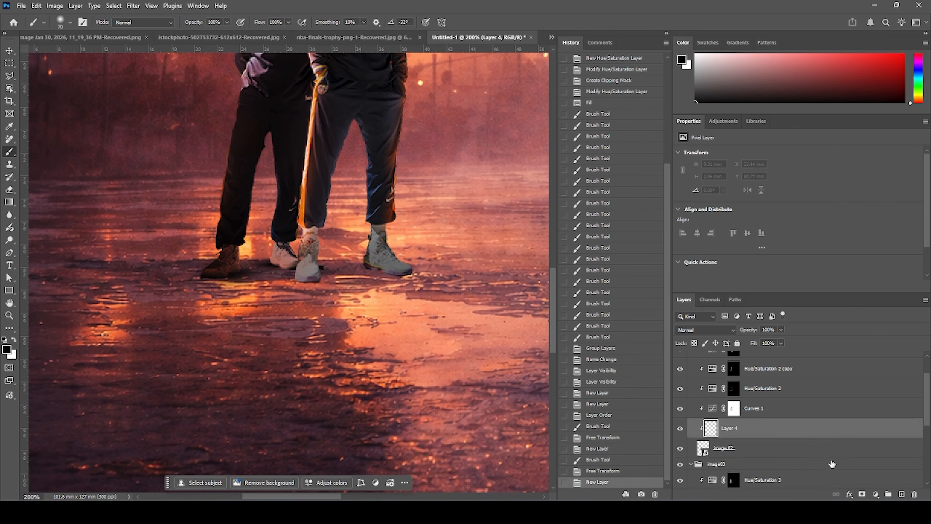
drag(715, 394, 723, 425)
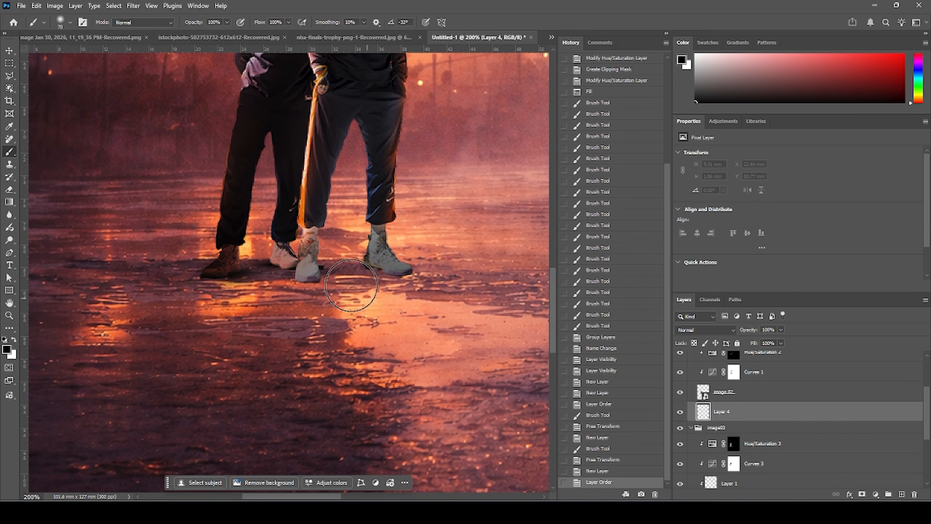
Paint a shadow under the right player's left shoe and squash it flat with Free Transform.
click(310, 272)
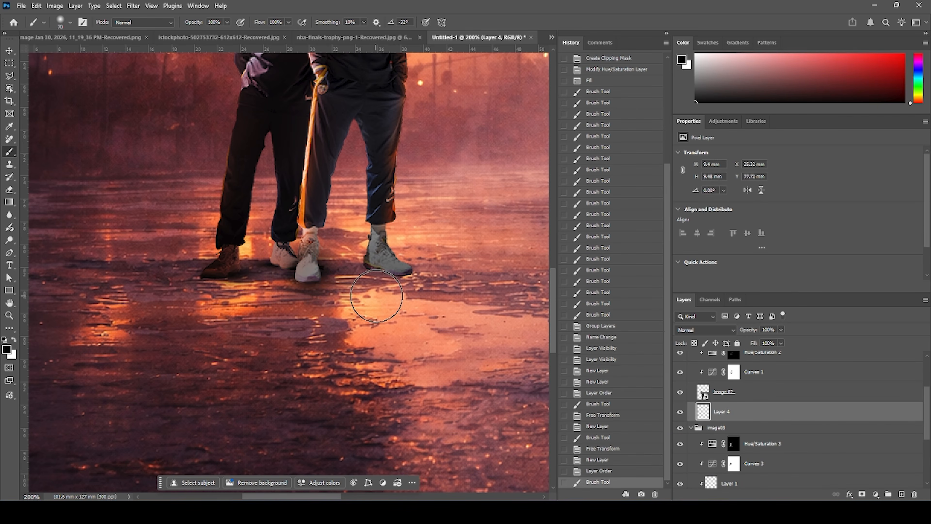
key(ctrl+t)
drag(315, 237, 310, 254)
mouse_move(309, 219)
mouse_down()
mouse_move(319, 285)
mouse_move(325, 294)
mouse_move(340, 280)
mouse_up()
key(Return)
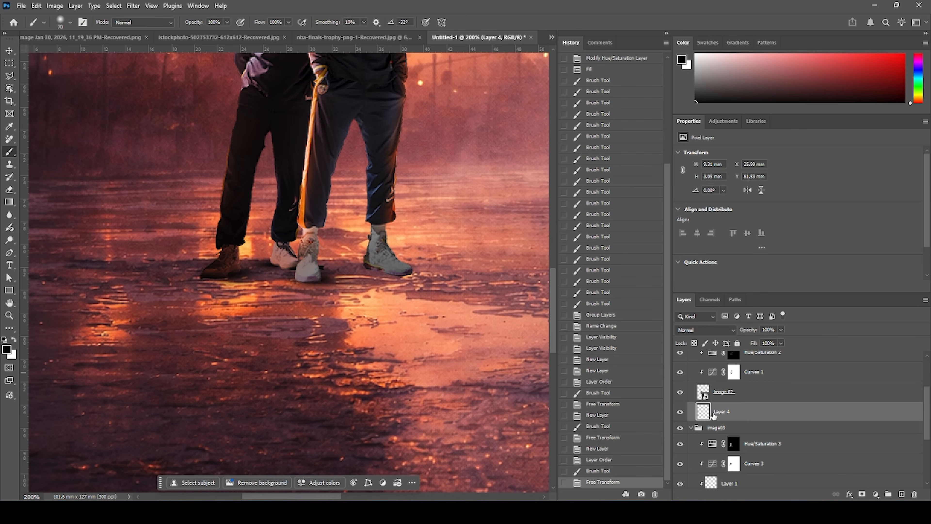
On another new layer, paint a shadow under the right player's right shoe and flatten it with Free Transform.
click(899, 495)
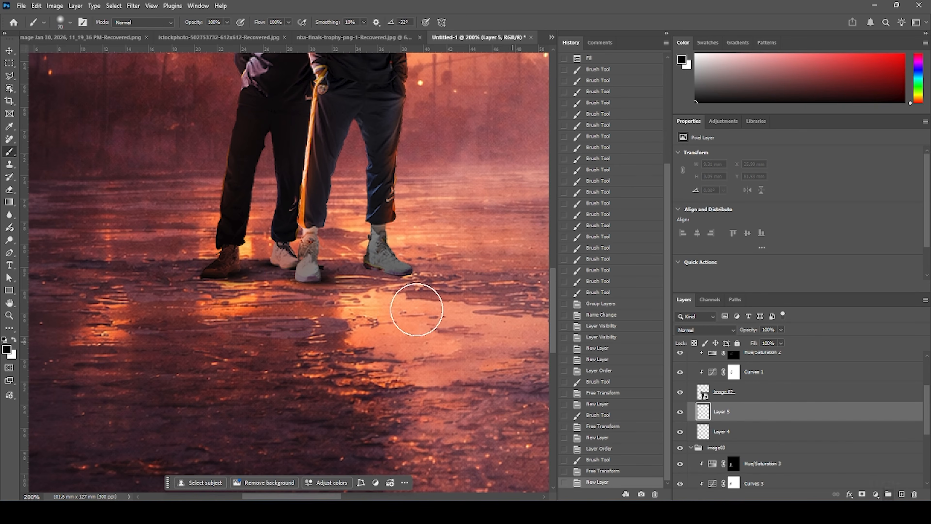
click(384, 264)
key(ctrl+t)
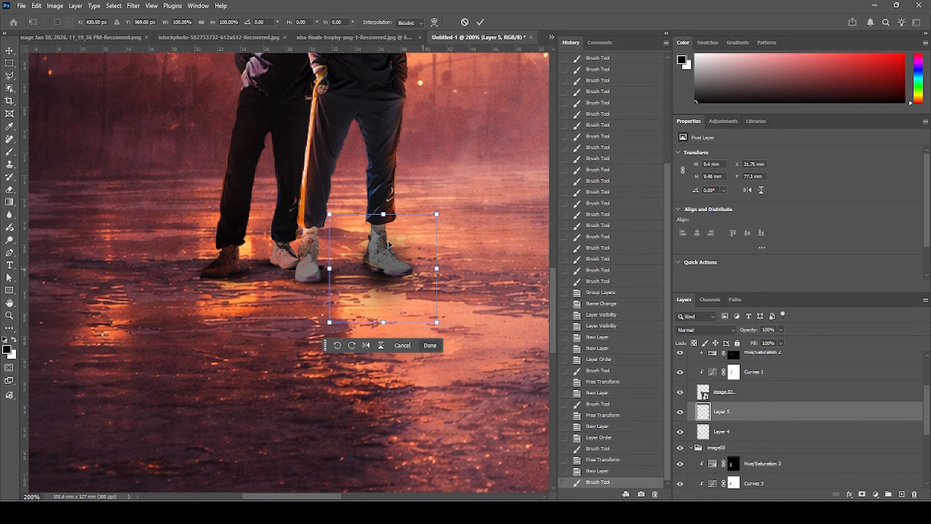
mouse_move(384, 214)
mouse_down()
mouse_move(389, 297)
mouse_move(427, 282)
mouse_move(410, 282)
mouse_up()
key(Return)
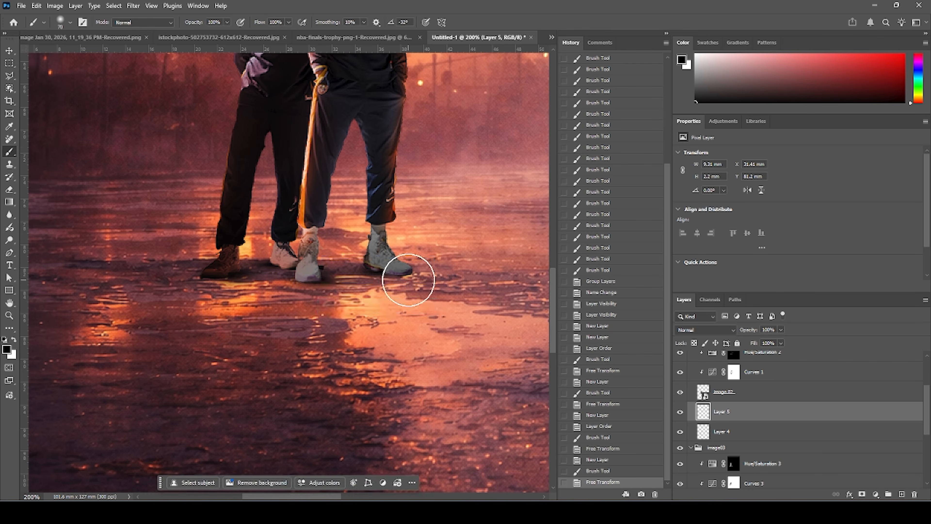
key(ctrl+minus)
key(ctrl+minus)
key(ctrl+minus)
key(ctrl+minus)
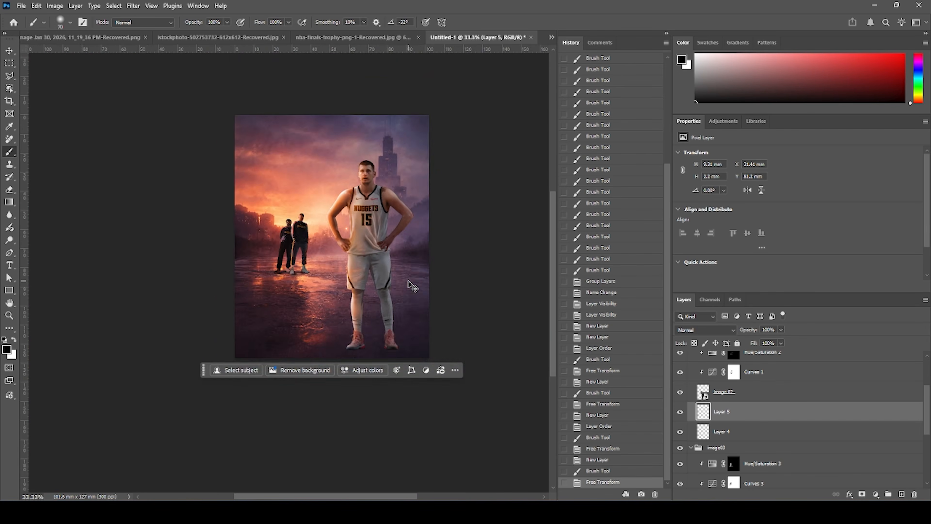
key(ctrl+plus)
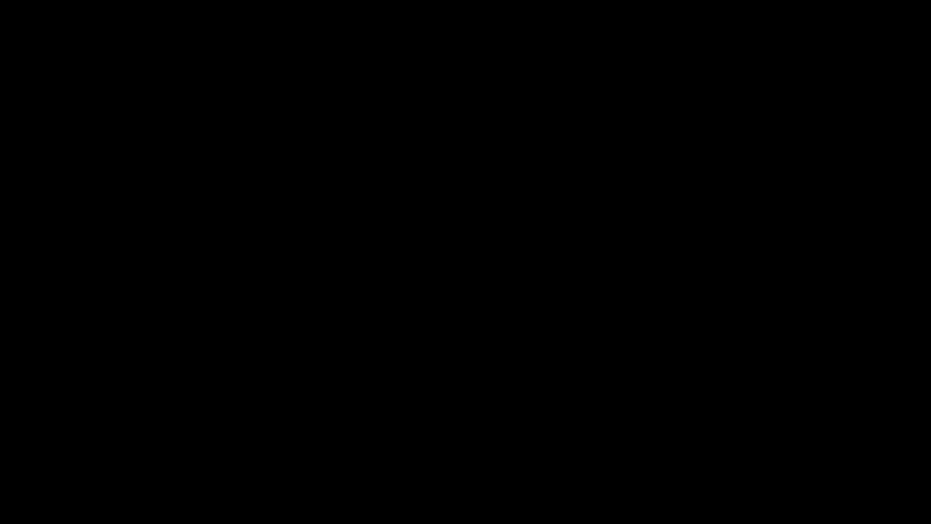
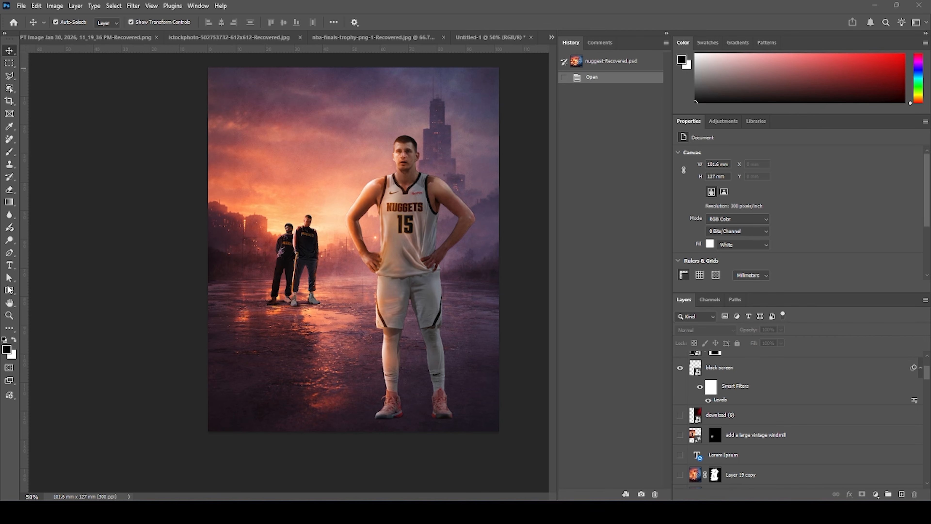
Bring the Denver Capitol cutout into the poster, place it below the player groups, and scale it down behind the background players.
click(224, 39)
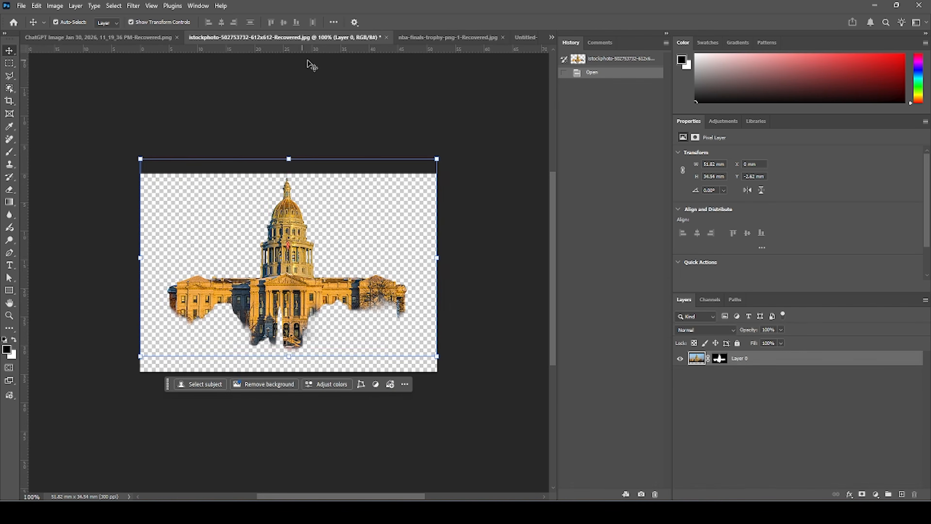
drag(294, 212, 526, 41)
drag(400, 154, 309, 220)
drag(693, 367, 705, 408)
key(ctrl+t)
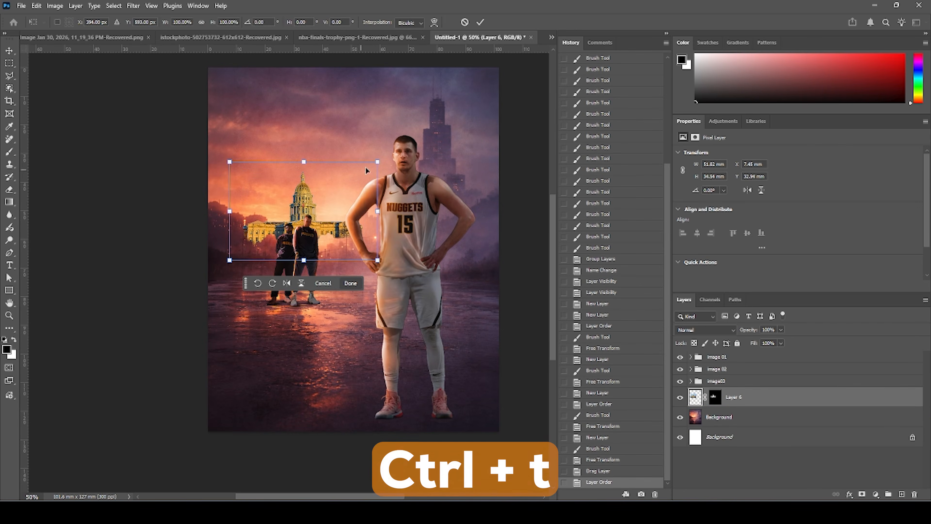
drag(380, 161, 325, 227)
key(Return)
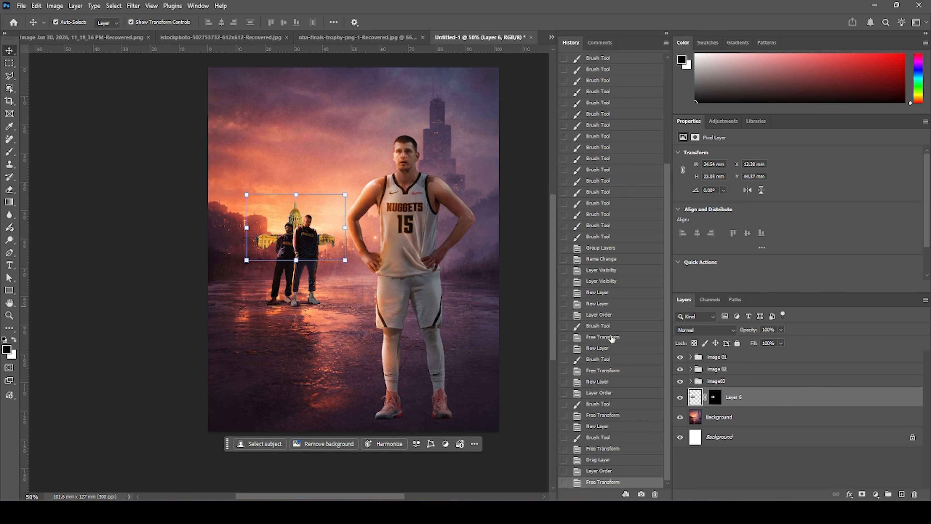
Paint black with a large brush on the Capitol layer's mask to hide its right wing.
click(715, 397)
key(x)
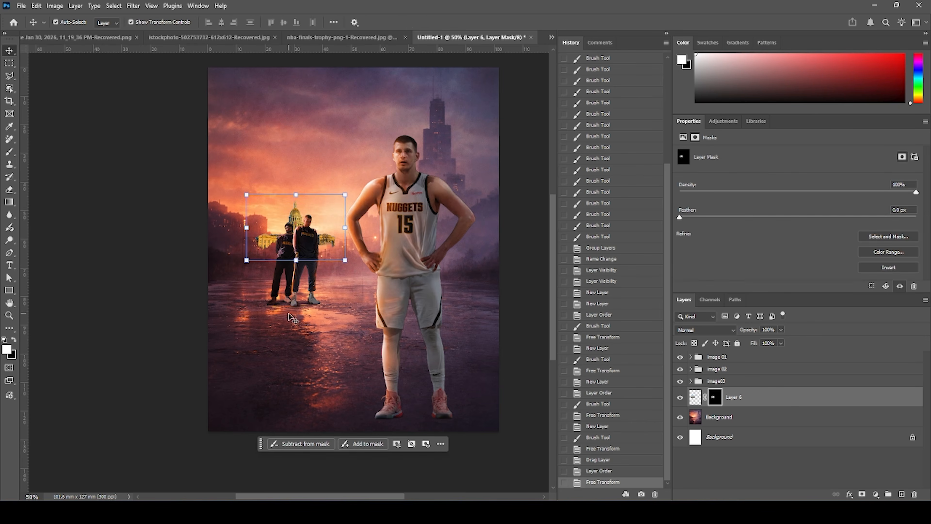
key(b)
key(bracketright)
key(bracketright)
key(bracketright)
key(bracketright)
key(bracketright)
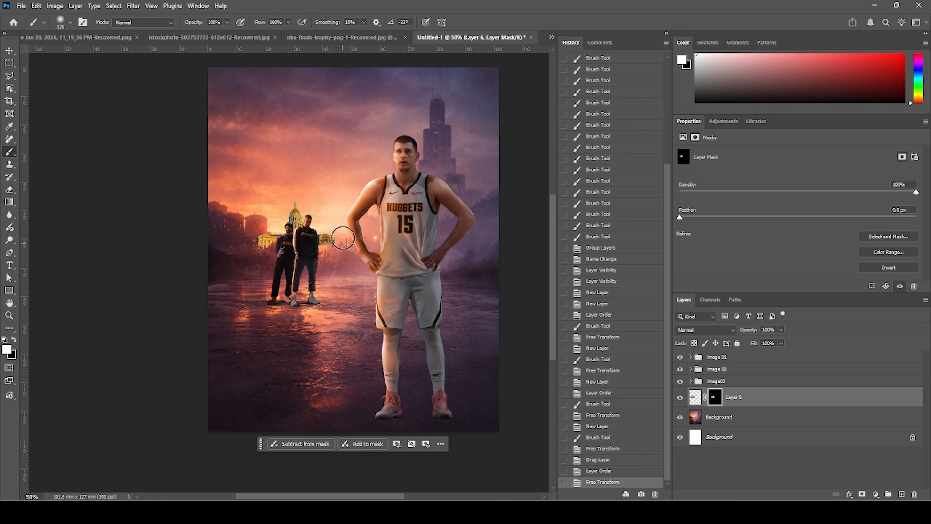
drag(332, 249, 341, 244)
key(ctrl+z)
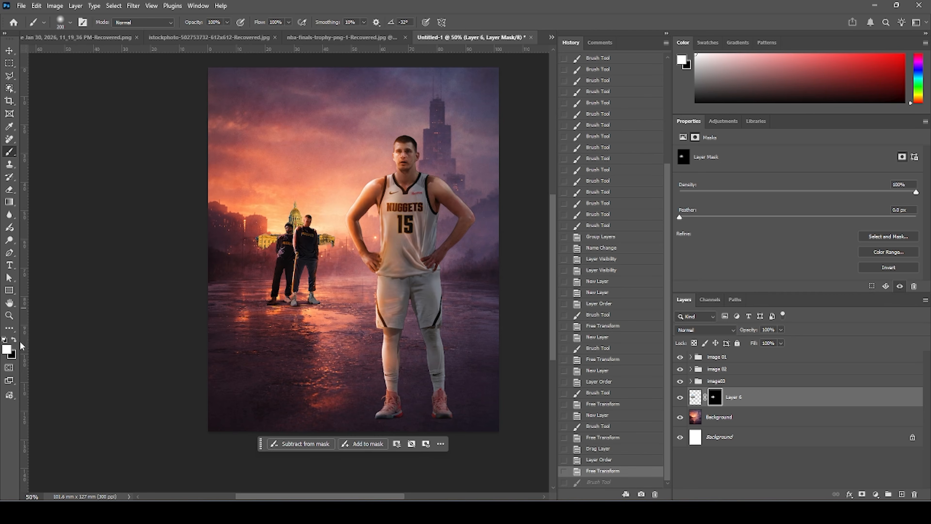
mouse_move(332, 250)
mouse_down()
mouse_move(270, 268)
mouse_move(245, 257)
mouse_move(254, 244)
mouse_move(261, 255)
mouse_move(322, 271)
mouse_move(328, 247)
mouse_move(340, 264)
mouse_move(336, 284)
mouse_up()
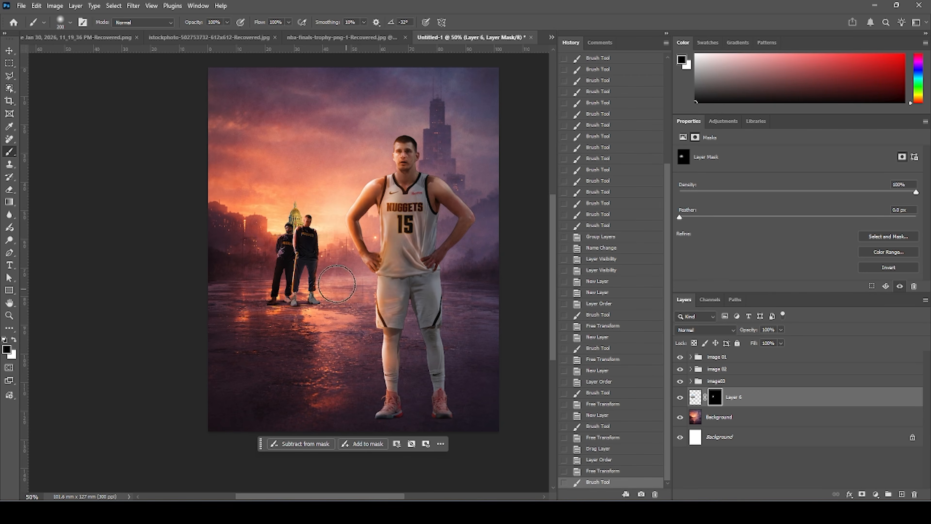
Enlarge the Capitol layer slightly with Free Transform.
click(14, 51)
click(696, 399)
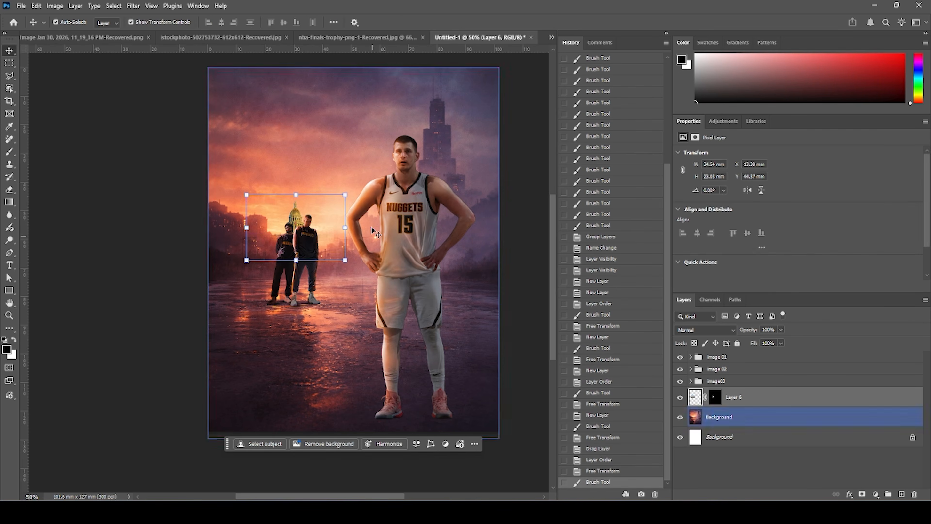
key(ctrl+t)
drag(345, 194, 340, 221)
key(Return)
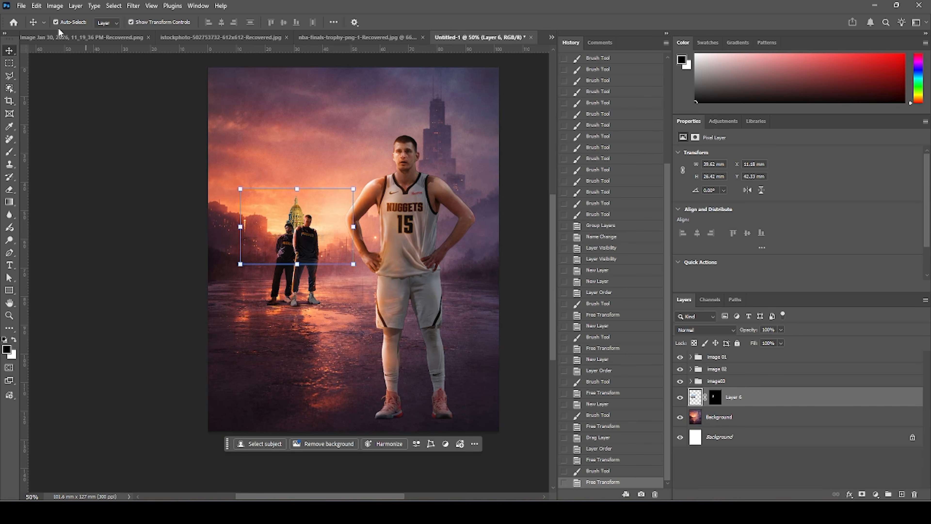
Bring the NBA Finals trophy cutout into the poster document.
click(76, 38)
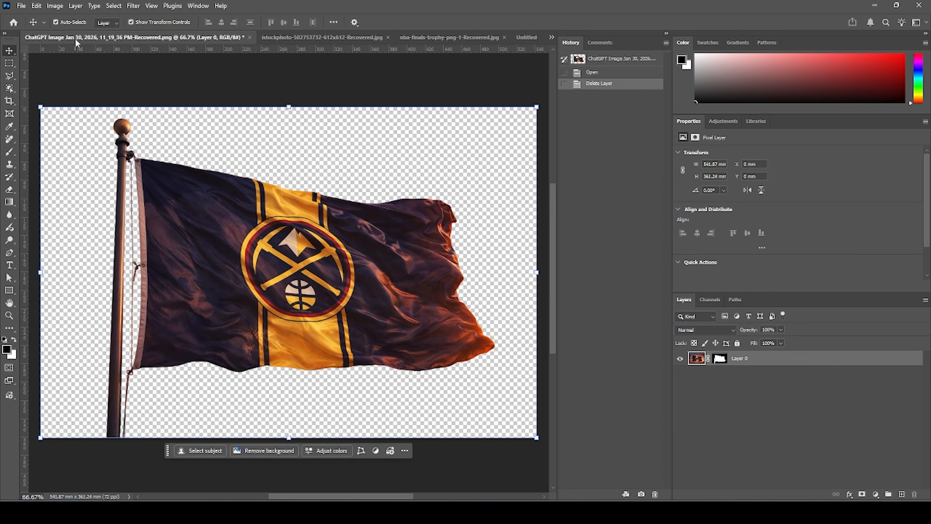
click(271, 38)
drag(420, 39, 299, 79)
click(517, 42)
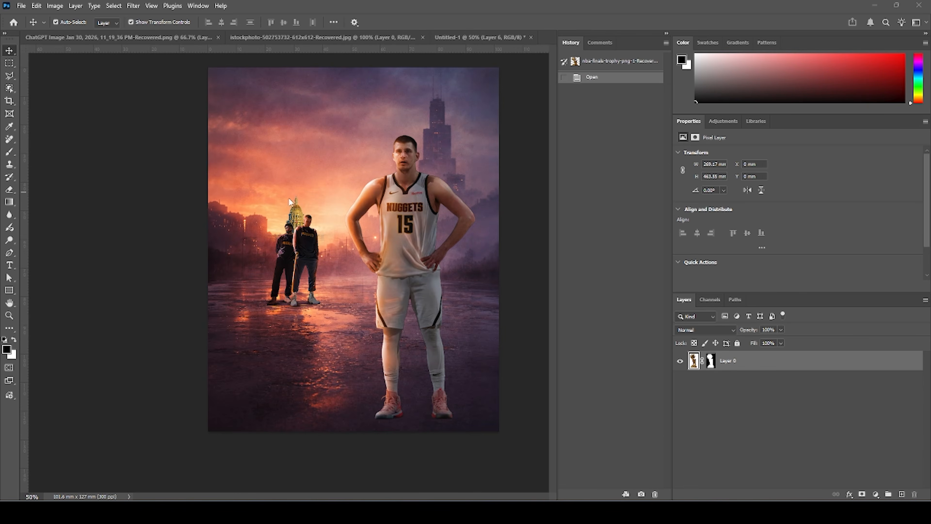
drag(251, 178, 280, 176)
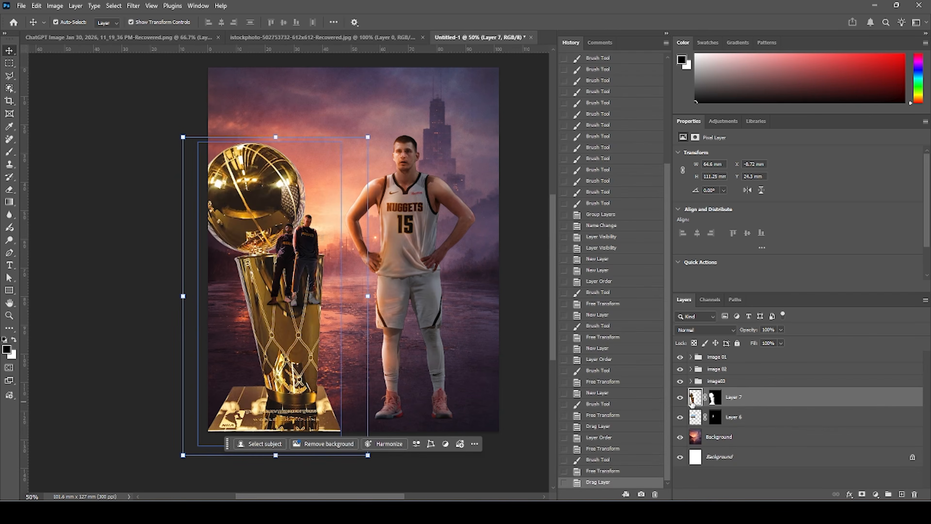
Convert the trophy layer to a smart object, then scale it down and place it beside the background players.
right_click(765, 400)
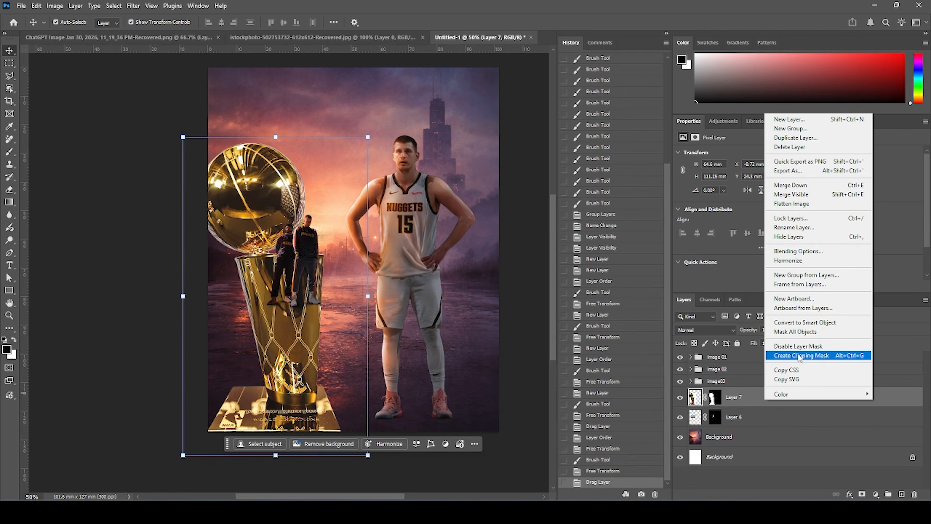
click(804, 322)
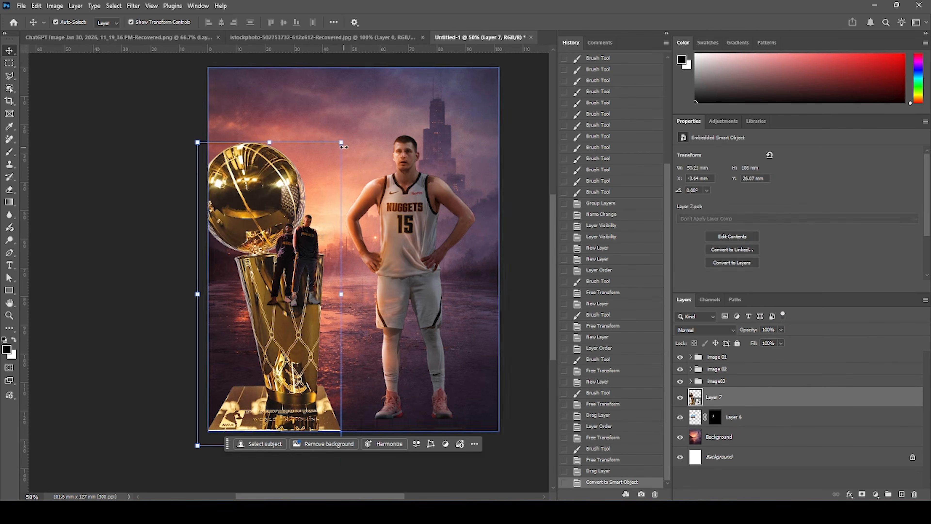
drag(343, 147, 289, 254)
drag(282, 312, 333, 302)
drag(295, 211, 286, 201)
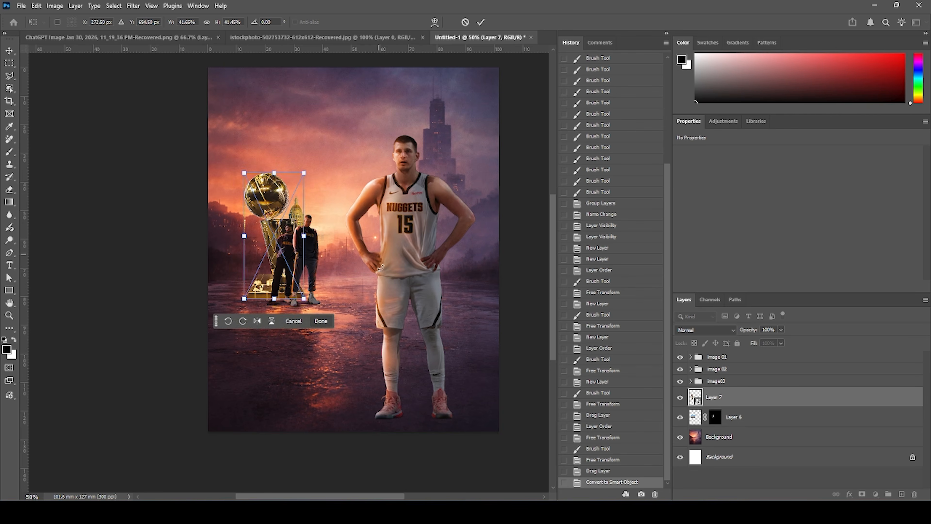
key(Return)
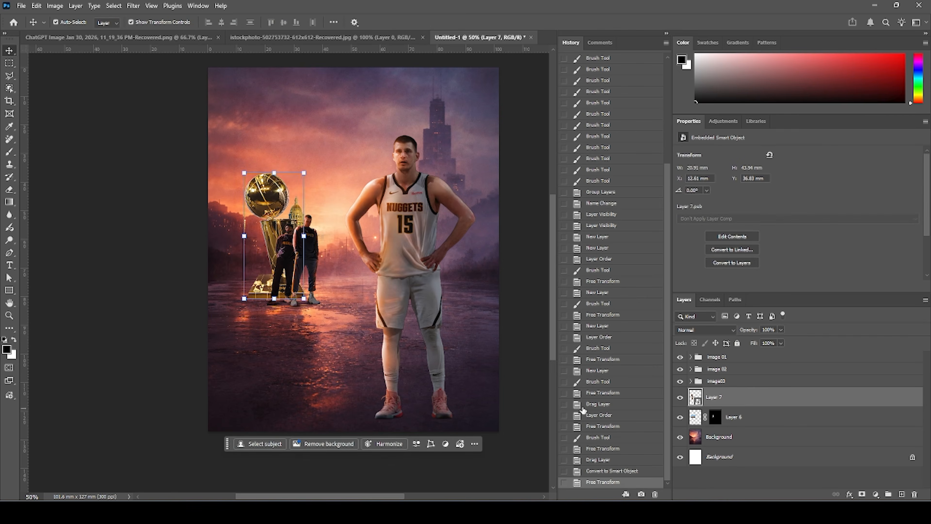
Add a Curves adjustment clipped to the trophy and pull the curve down to darken it.
click(875, 495)
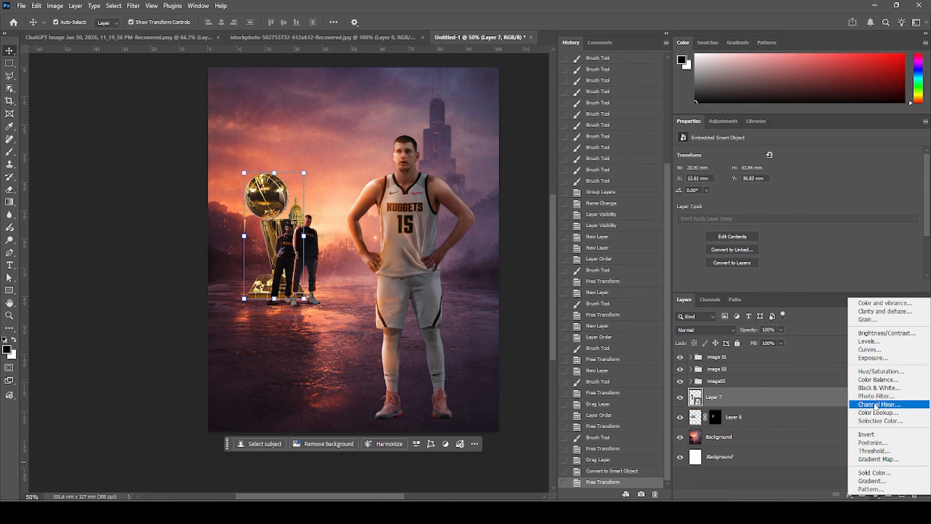
click(866, 350)
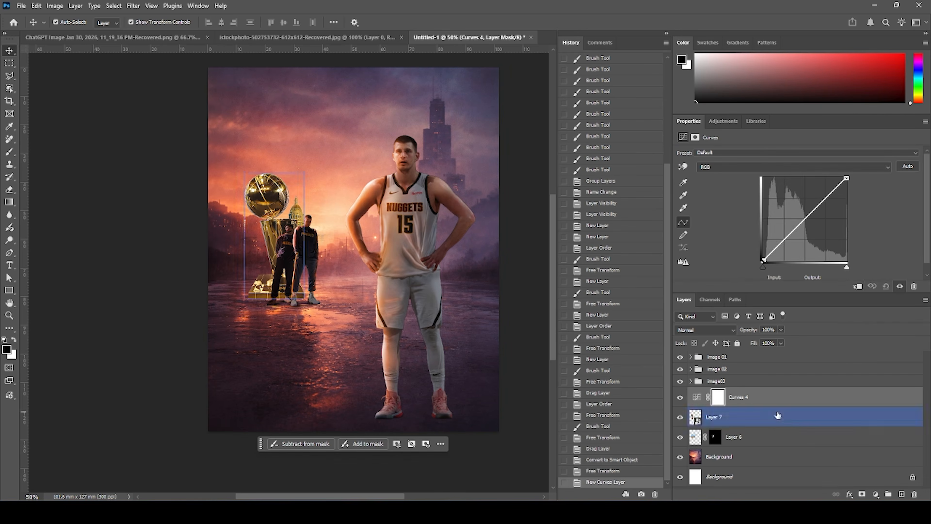
click(857, 287)
drag(846, 179, 847, 202)
drag(778, 252, 779, 254)
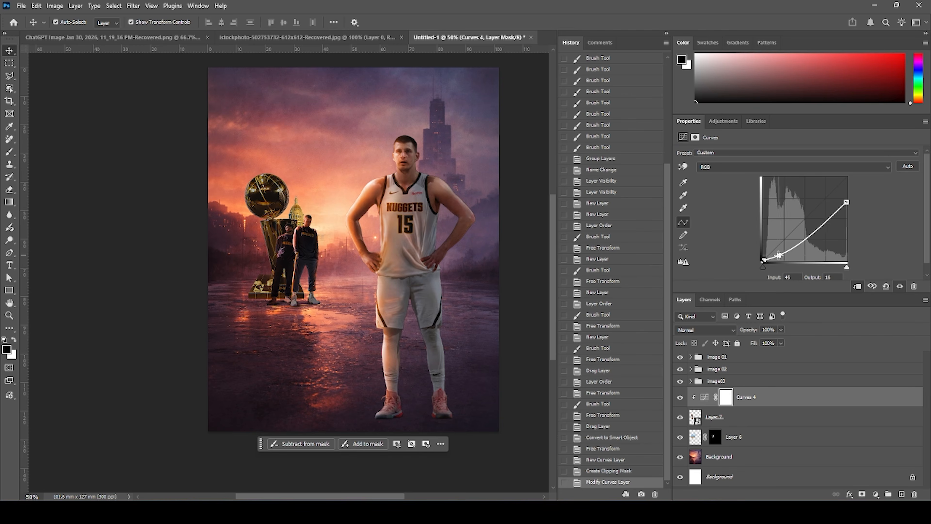
Paint black on the Curves mask over the trophy's right side to remove the darkening there.
click(727, 398)
key(b)
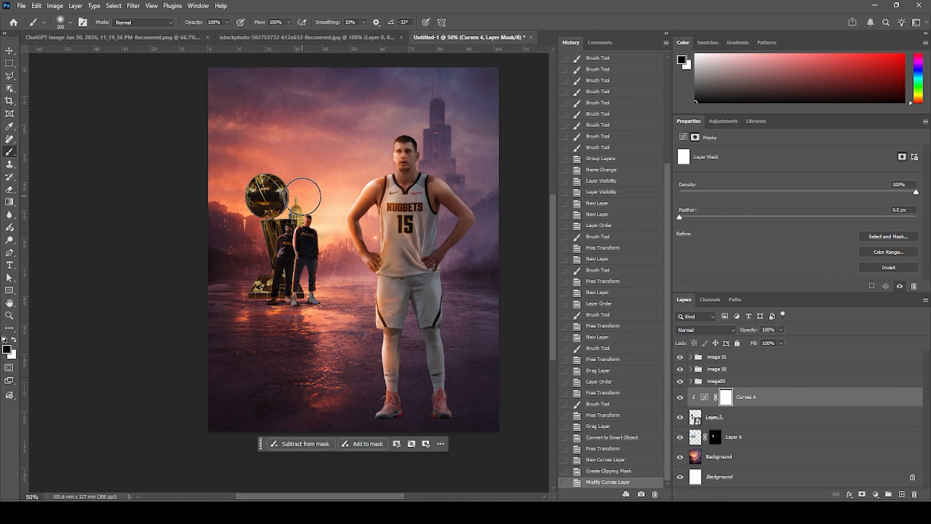
mouse_move(276, 167)
mouse_down()
mouse_move(313, 216)
mouse_move(312, 237)
mouse_up()
mouse_move(311, 238)
mouse_down()
mouse_move(320, 256)
mouse_move(298, 200)
mouse_up()
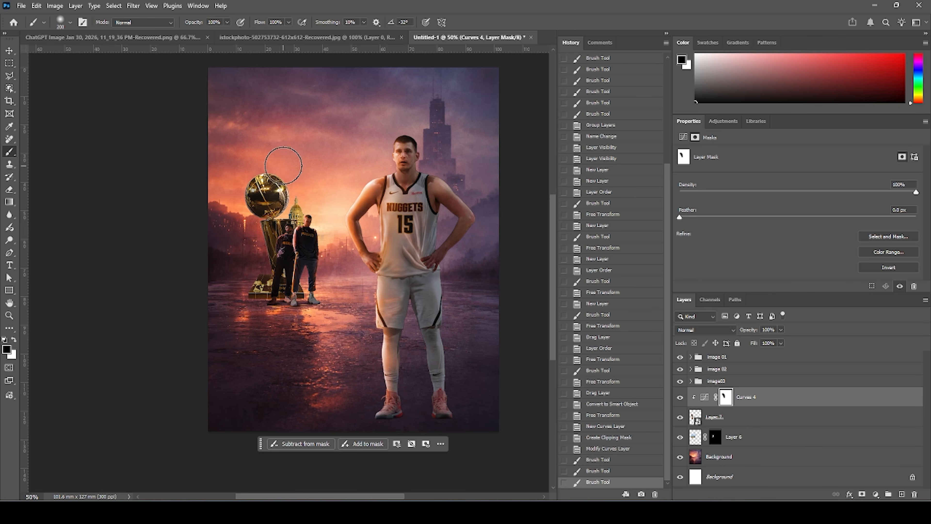
click(313, 270)
Add a clipped Hue/Saturation adjustment to the trophy, colorized with hue 33 and saturation 100.
click(876, 493)
click(875, 376)
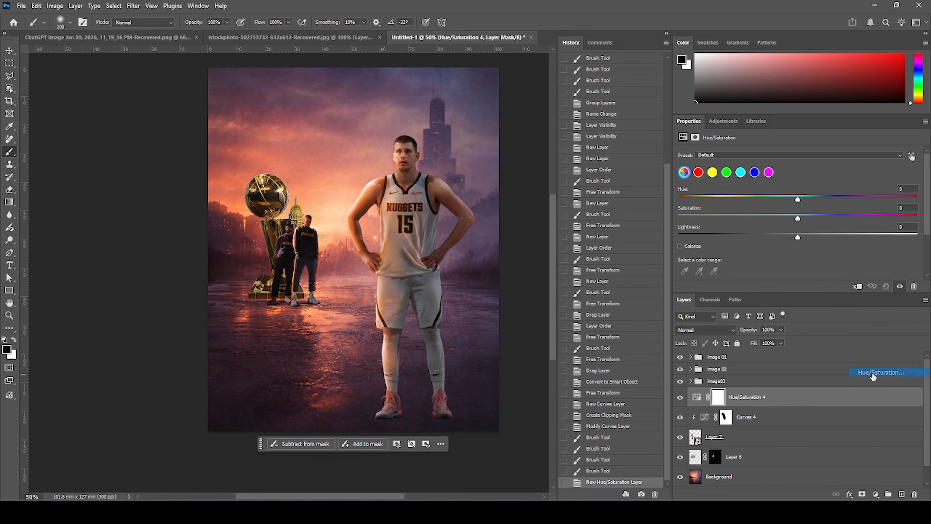
click(858, 287)
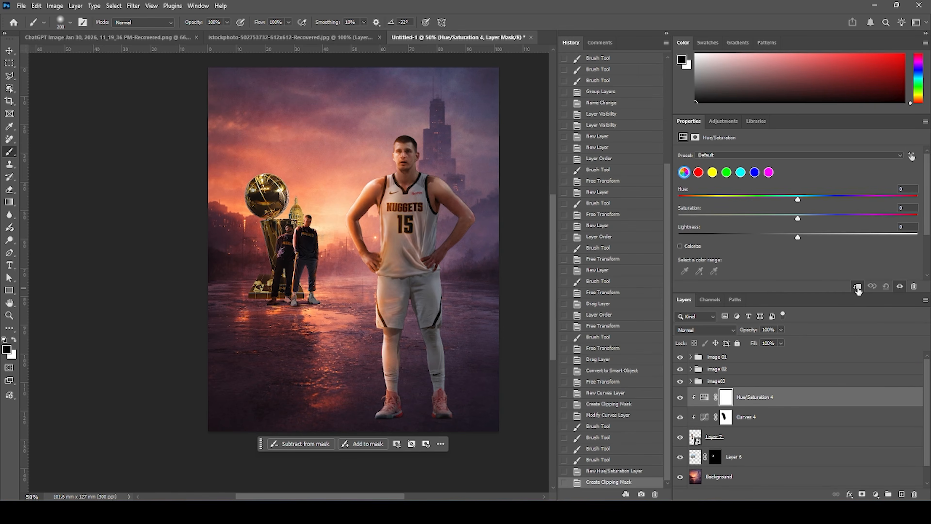
click(680, 246)
drag(697, 199, 717, 199)
drag(803, 218, 917, 219)
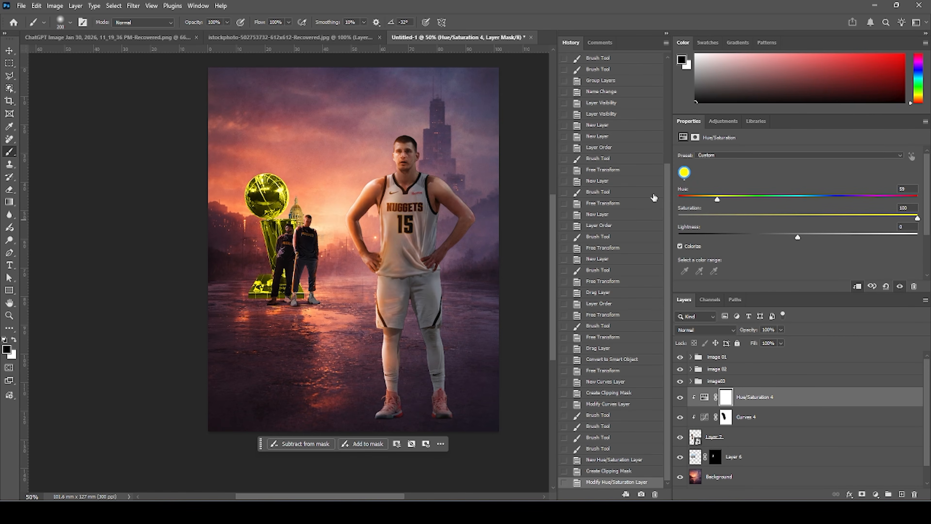
drag(697, 197, 699, 199)
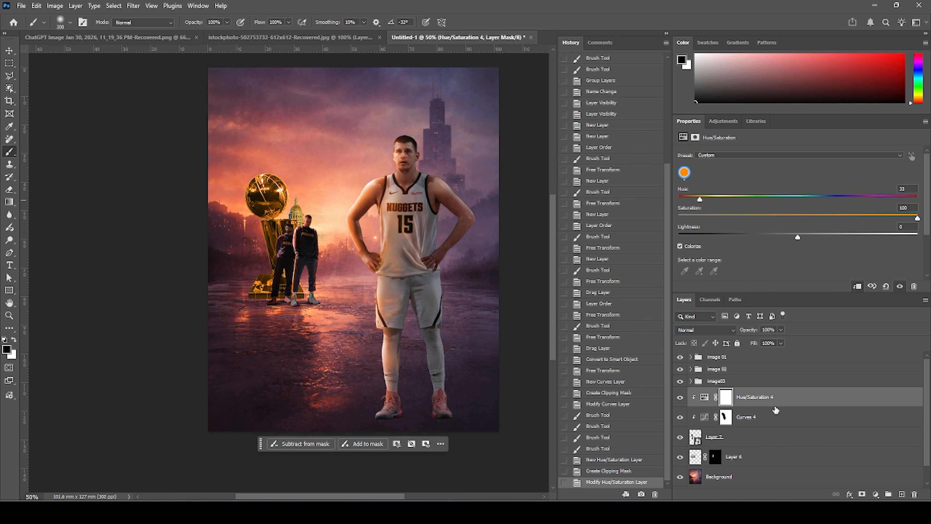
Fill the Hue/Saturation mask with black and paint white along the trophy's edges to reveal the colour.
click(730, 402)
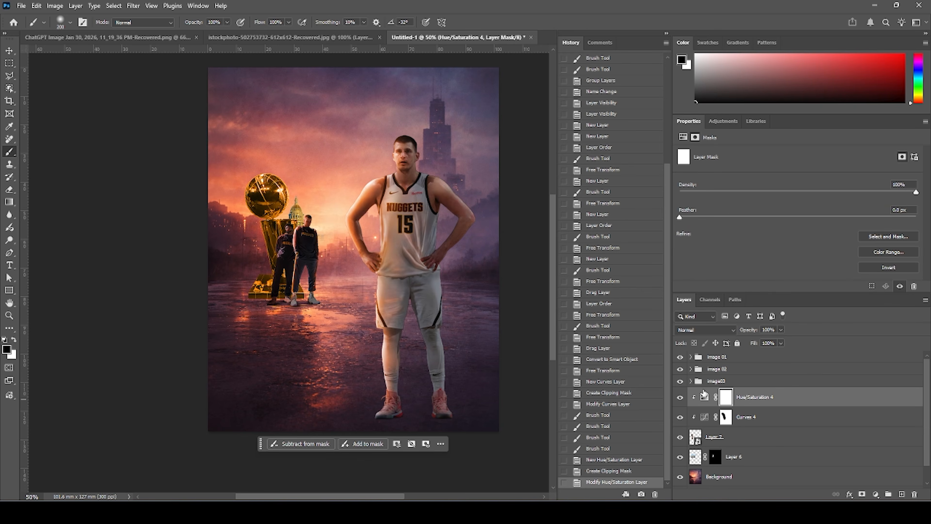
key(alt+BackSpace)
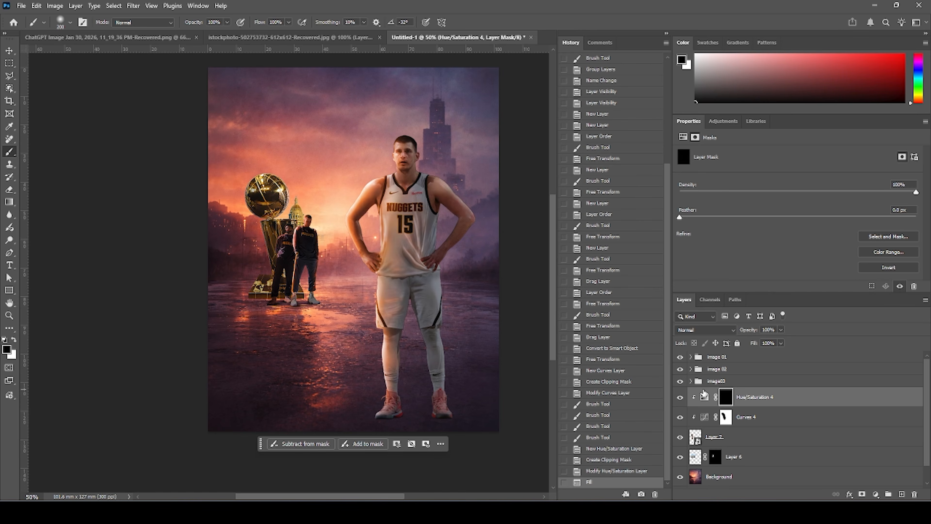
click(15, 340)
click(298, 224)
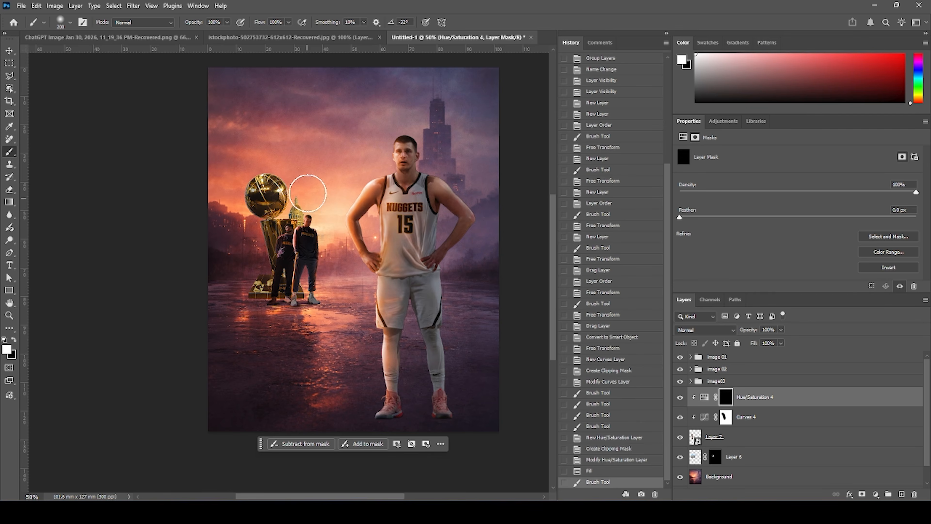
mouse_move(299, 177)
mouse_down()
mouse_move(264, 158)
mouse_move(306, 218)
mouse_move(321, 292)
mouse_up()
click(361, 319)
drag(260, 159, 282, 151)
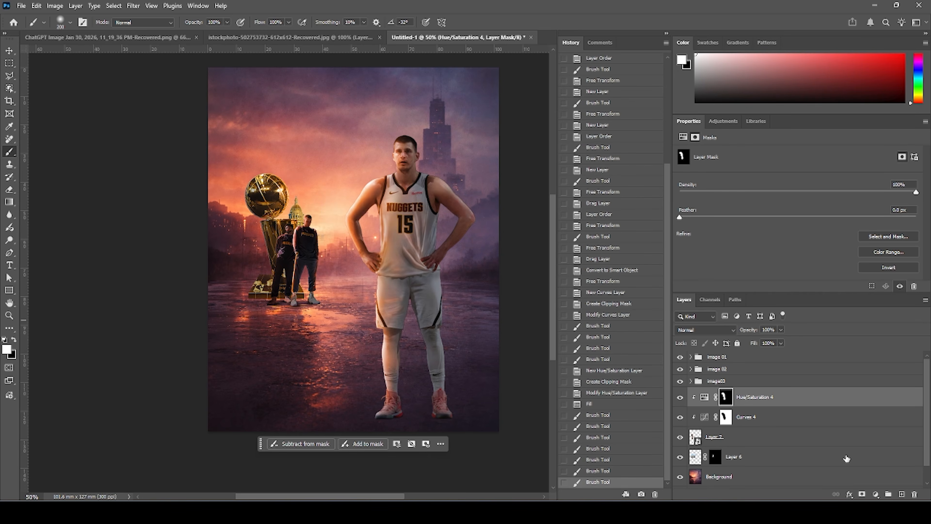
Set the Hue/Saturation layer's blend mode to Overlay and paint more of the trophy into its mask.
click(699, 334)
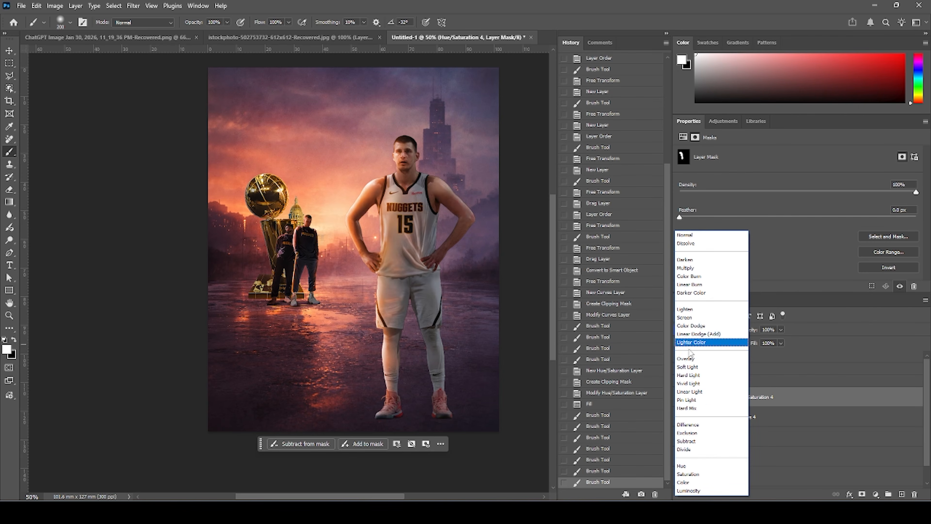
click(692, 360)
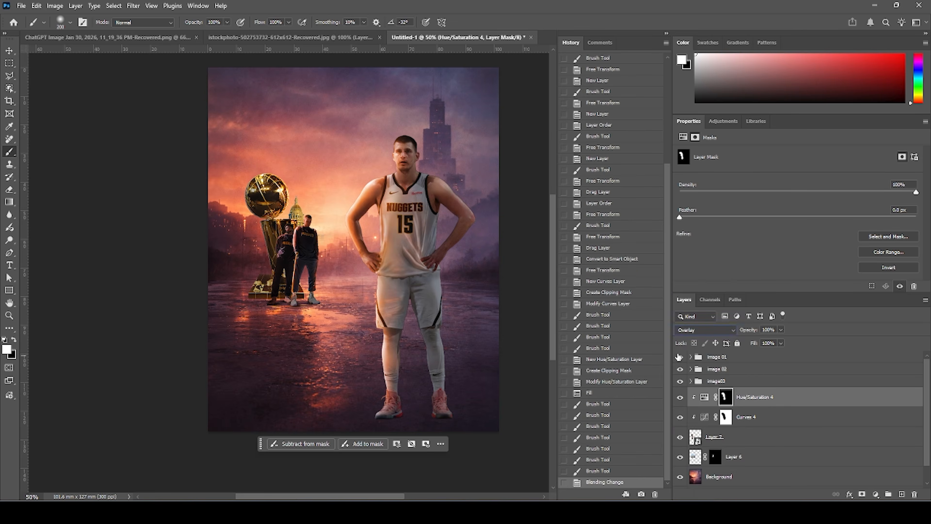
drag(278, 160, 308, 218)
drag(337, 278, 313, 282)
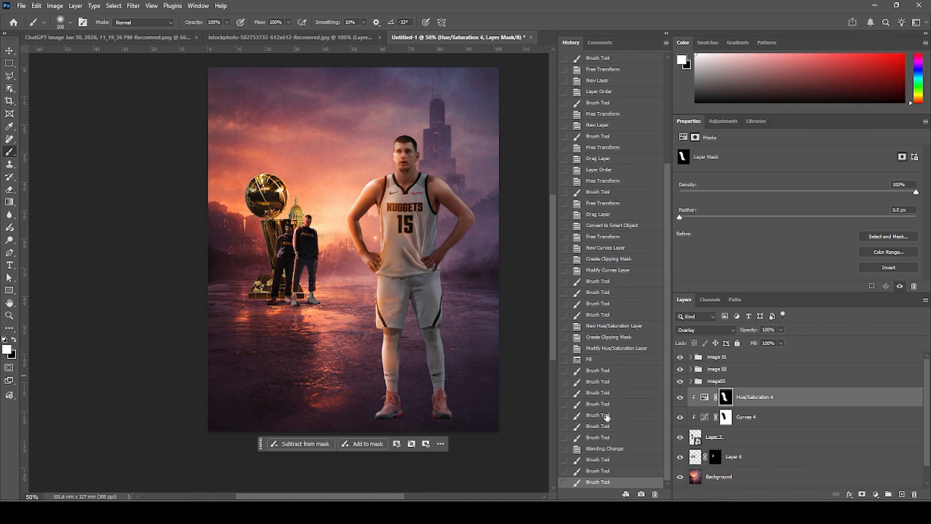
Group the trophy with its adjustment layers and add a layer mask to the group.
click(695, 437)
shift+click(704, 402)
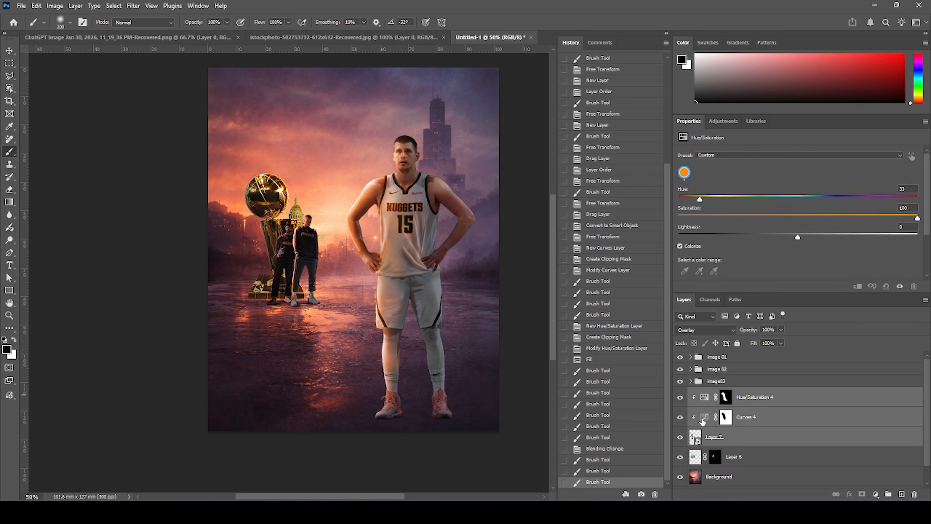
key(ctrl+g)
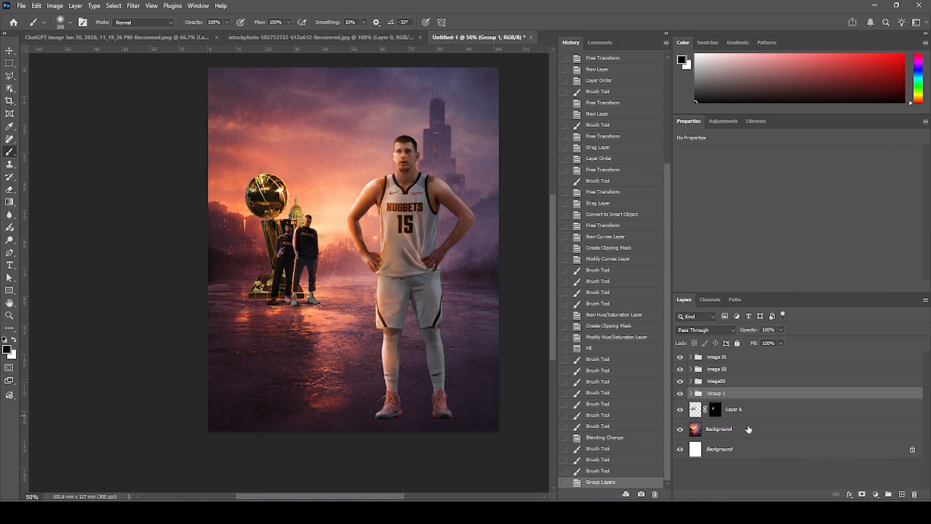
click(861, 495)
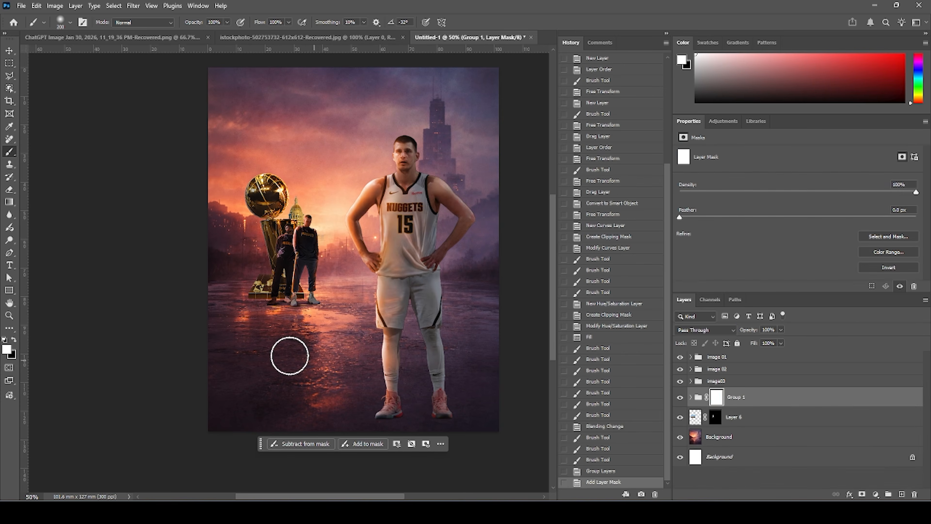
Paint black on the trophy group's mask around the trophy and players' base to blend them into the ground.
mouse_move(289, 355)
mouse_down()
mouse_move(331, 327)
mouse_move(301, 311)
mouse_move(310, 307)
mouse_move(265, 300)
mouse_up()
click(14, 340)
drag(276, 291, 290, 307)
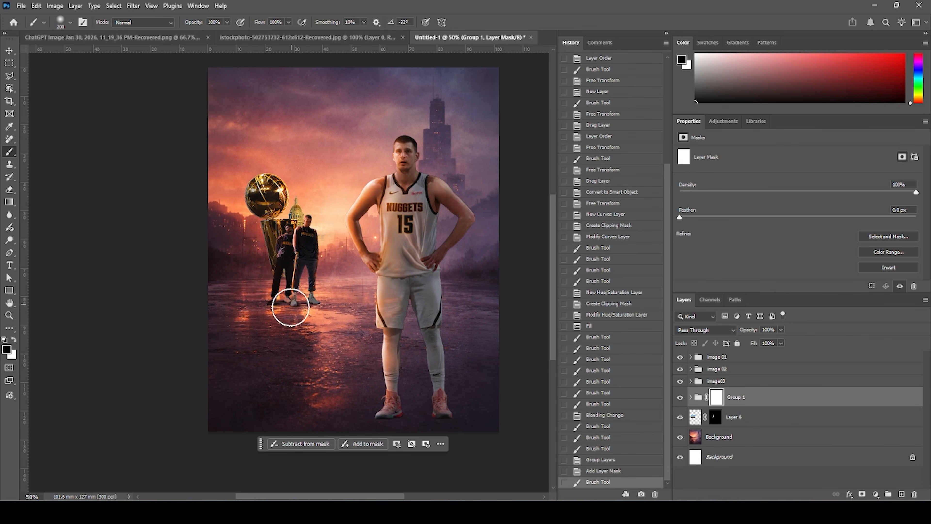
mouse_move(344, 335)
mouse_down()
mouse_move(321, 356)
mouse_move(256, 340)
mouse_move(290, 335)
mouse_up()
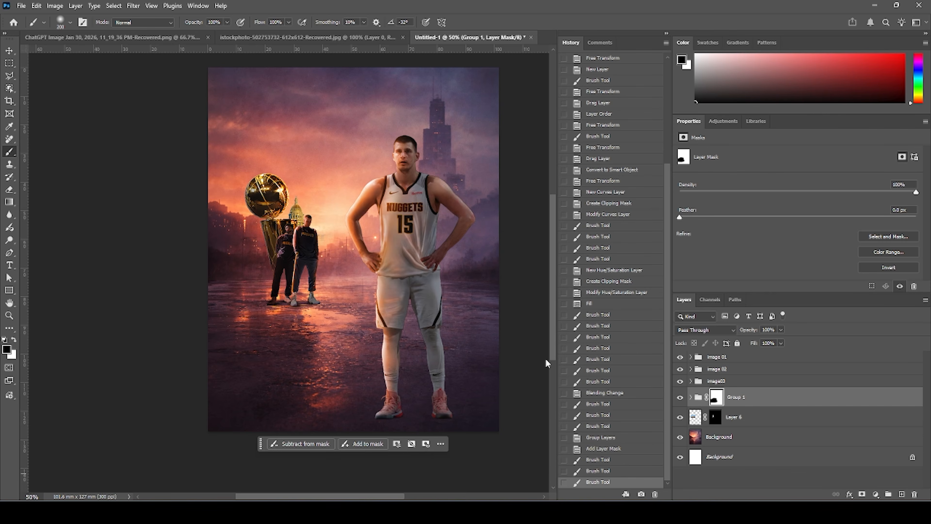
Add a new layer and paint pale beige fog (#fee1b4) with a large Fog brush across the trophy and players.
click(71, 22)
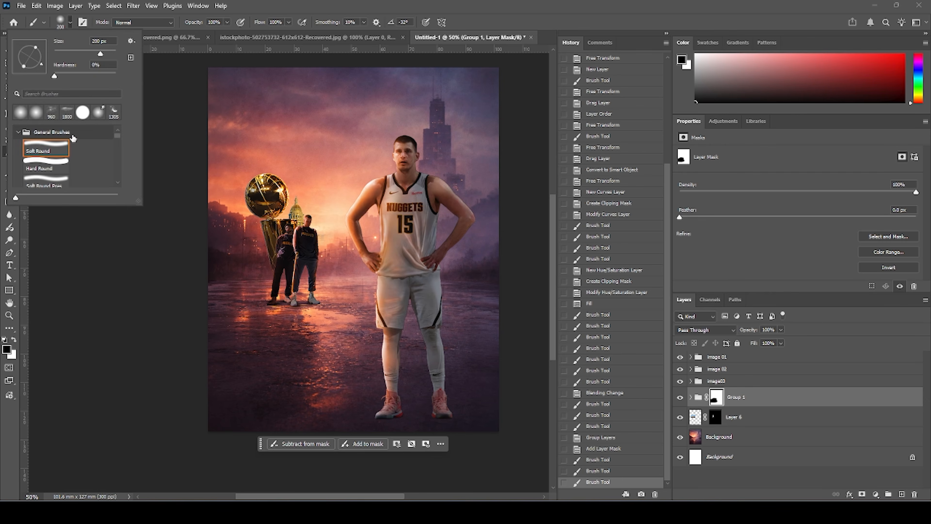
click(18, 133)
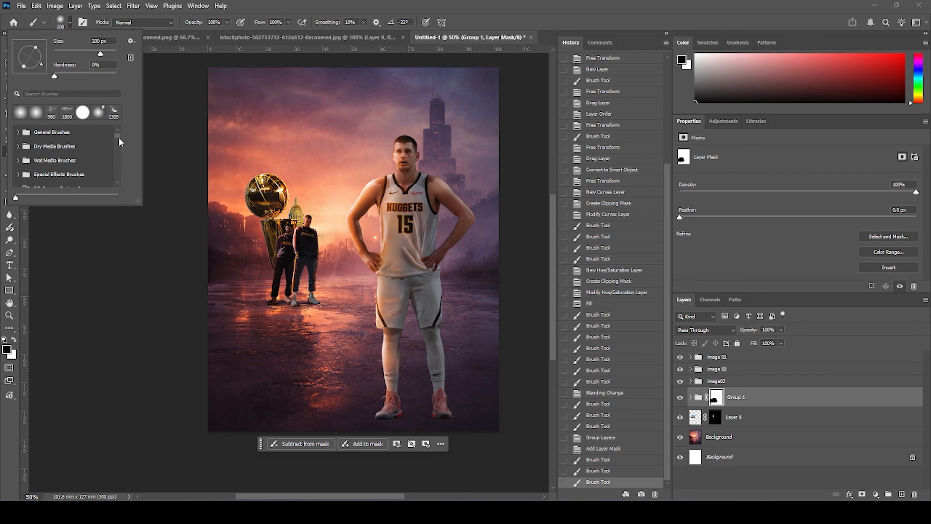
drag(118, 139, 116, 149)
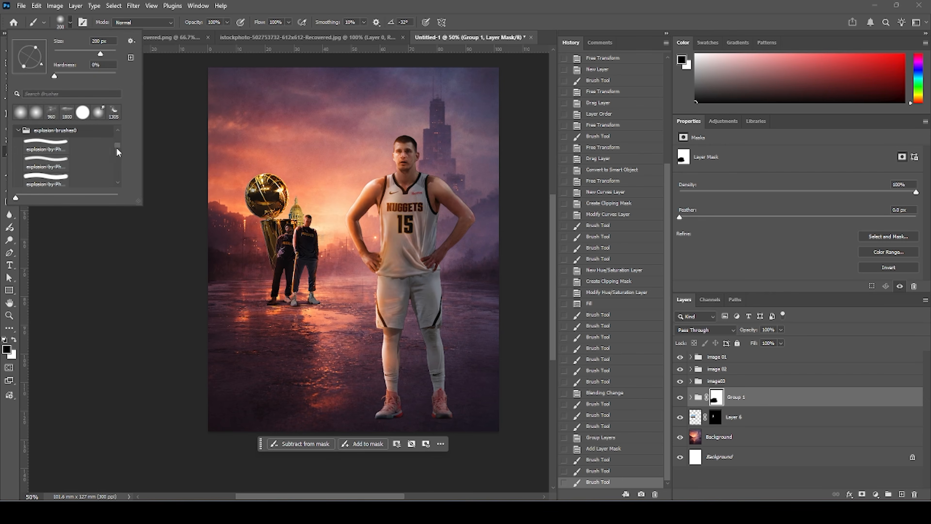
drag(117, 152, 124, 207)
scroll(43, 170, up, 3)
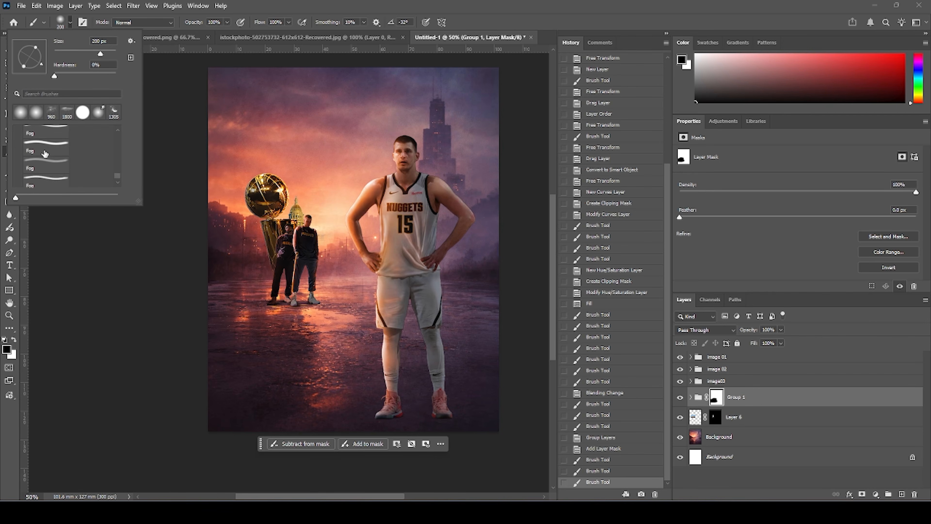
click(47, 144)
scroll(46, 147, up, 1)
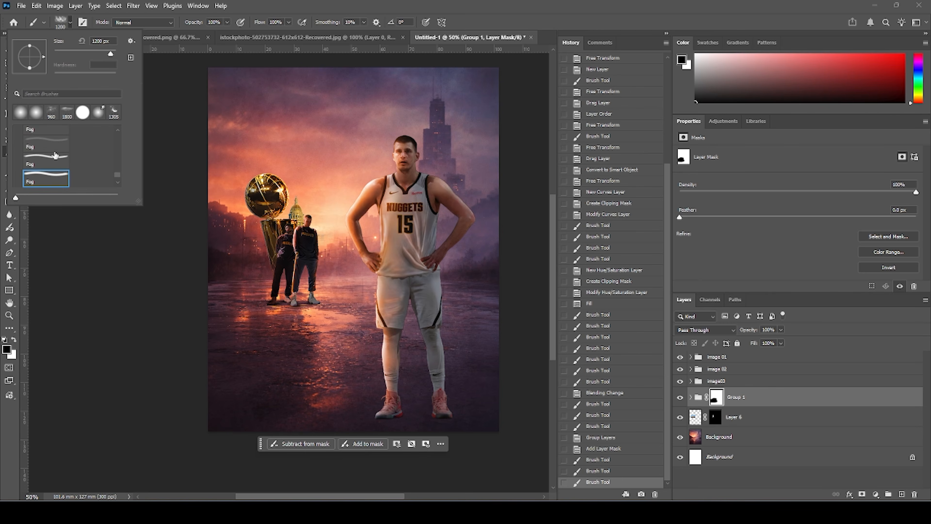
key(comma)
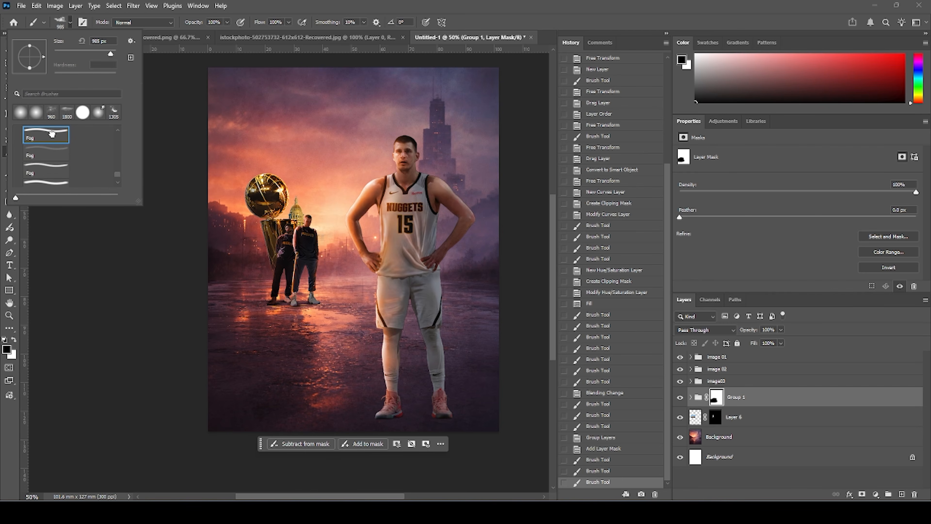
click(699, 424)
click(680, 420)
click(680, 420)
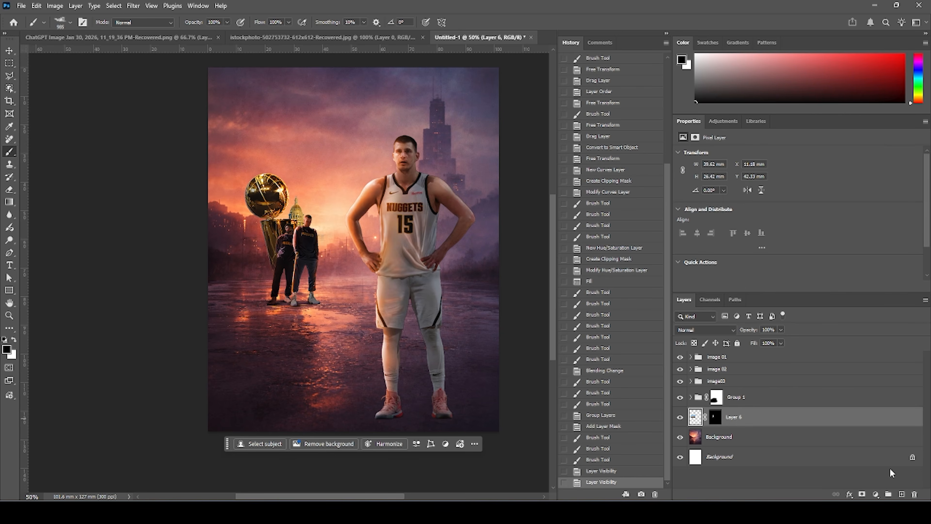
click(899, 495)
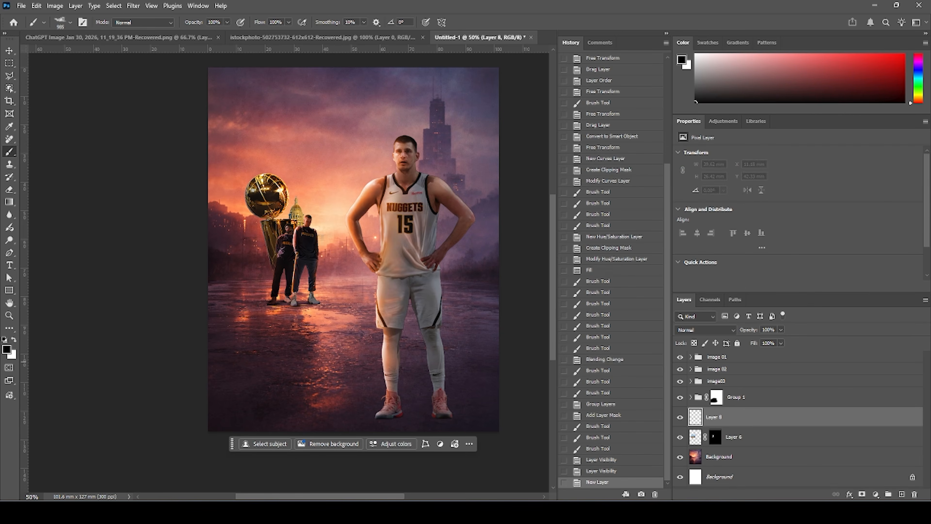
click(7, 349)
click(323, 226)
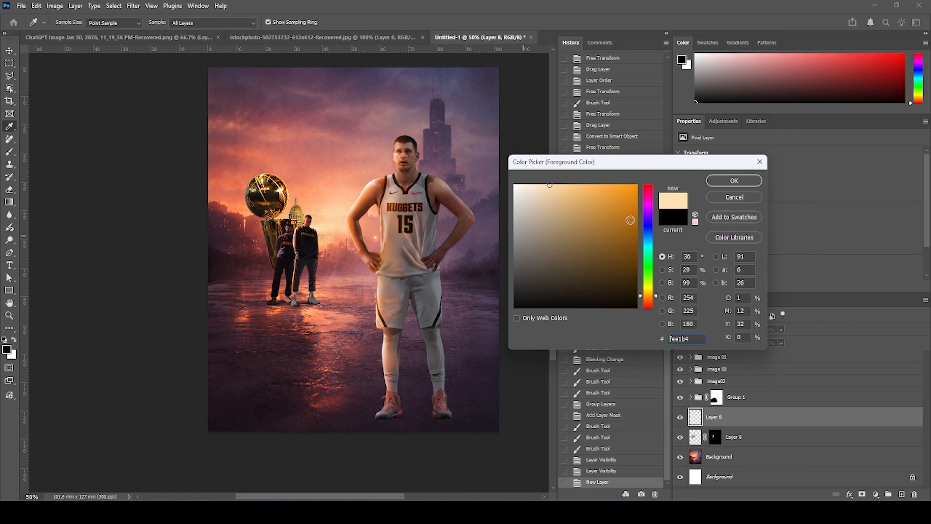
click(734, 181)
drag(330, 198, 135, 290)
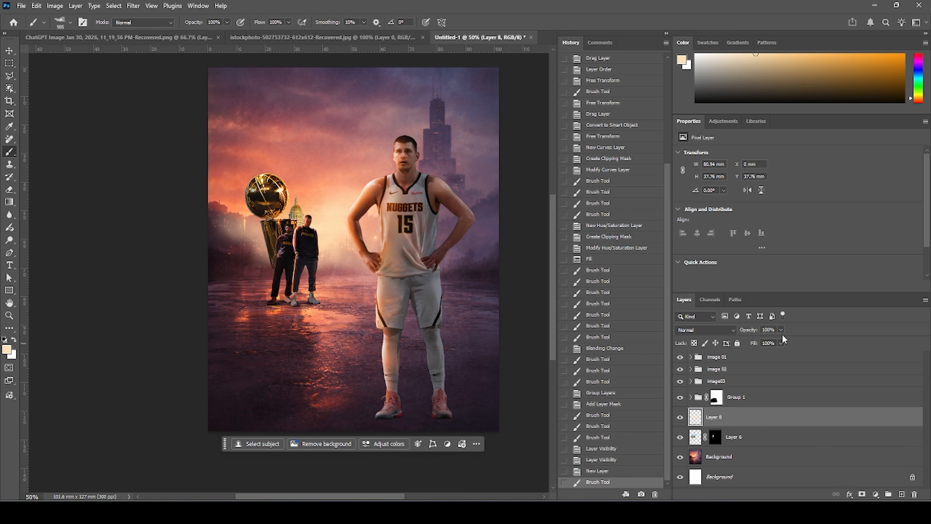
Lower the beige fog layer's opacity to 63%, then select the trophy group.
drag(773, 339, 764, 341)
click(696, 400)
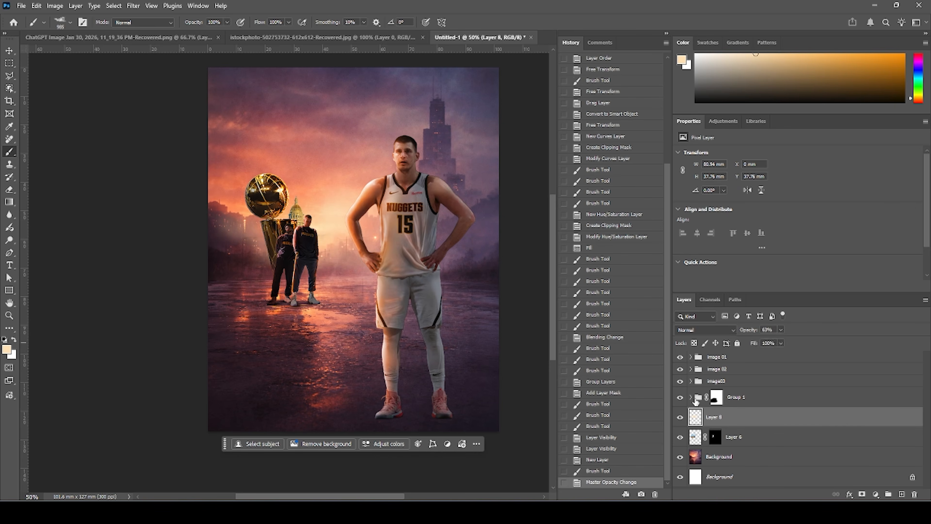
click(678, 400)
click(679, 399)
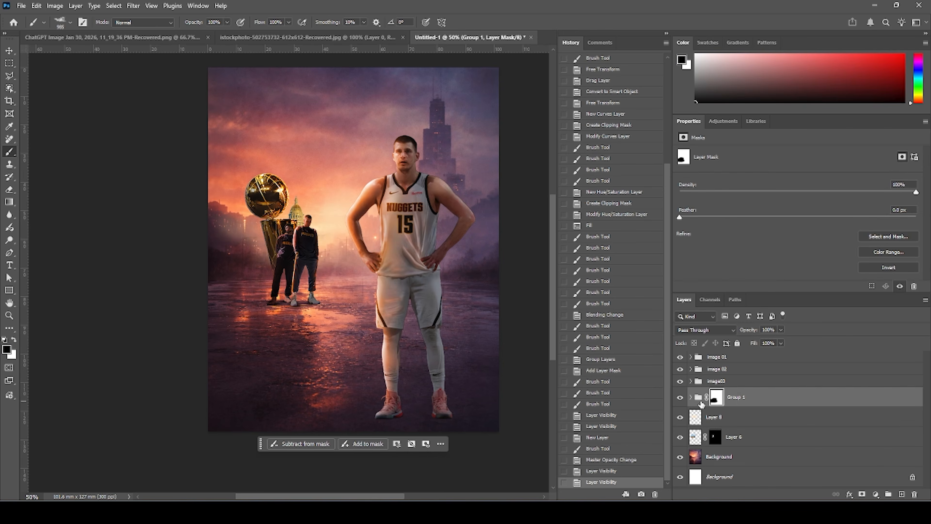
Add a new layer above the trophy group and sample a light orange foreground colour (#eda683) from the scene.
click(901, 495)
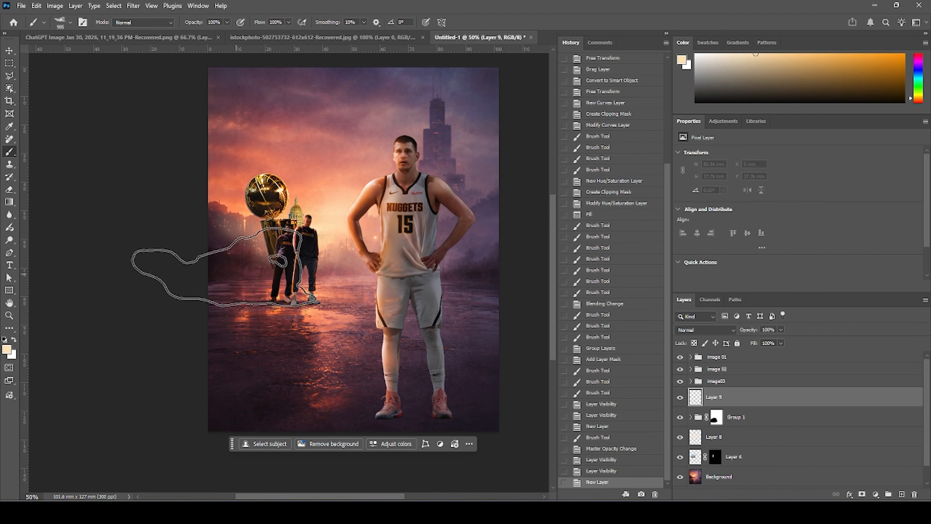
click(224, 278)
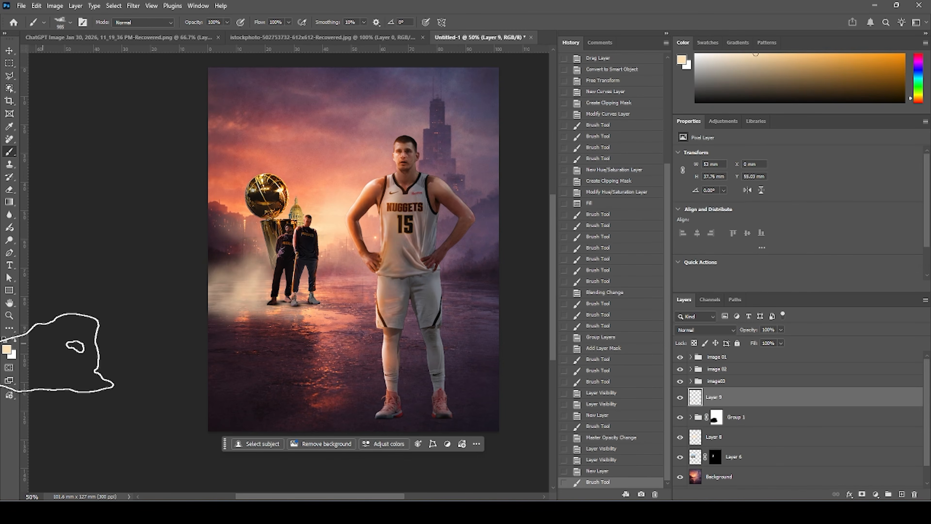
key(ctrl+z)
click(6, 350)
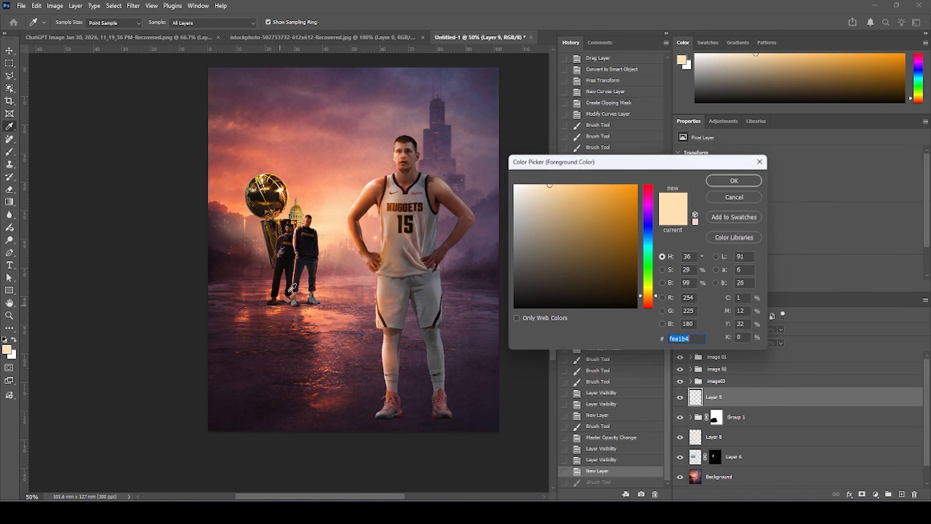
click(333, 267)
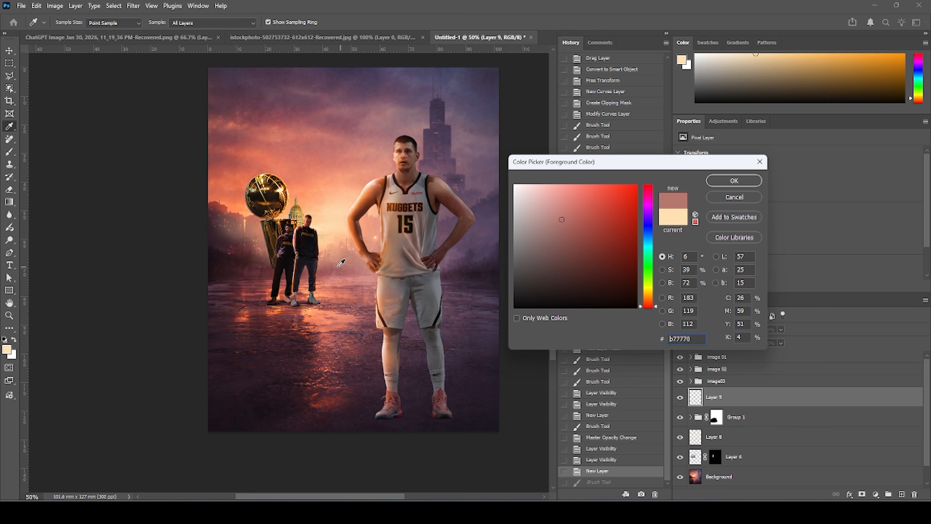
click(326, 252)
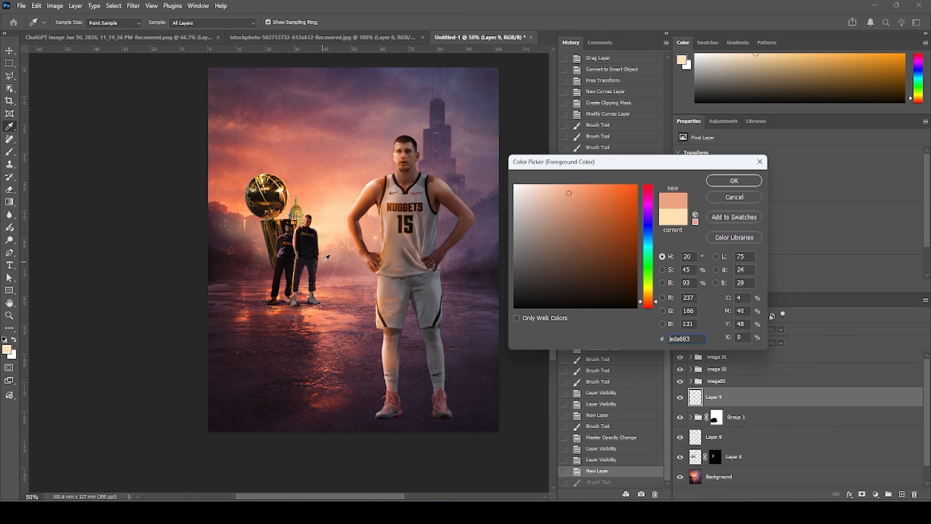
click(734, 180)
key(b)
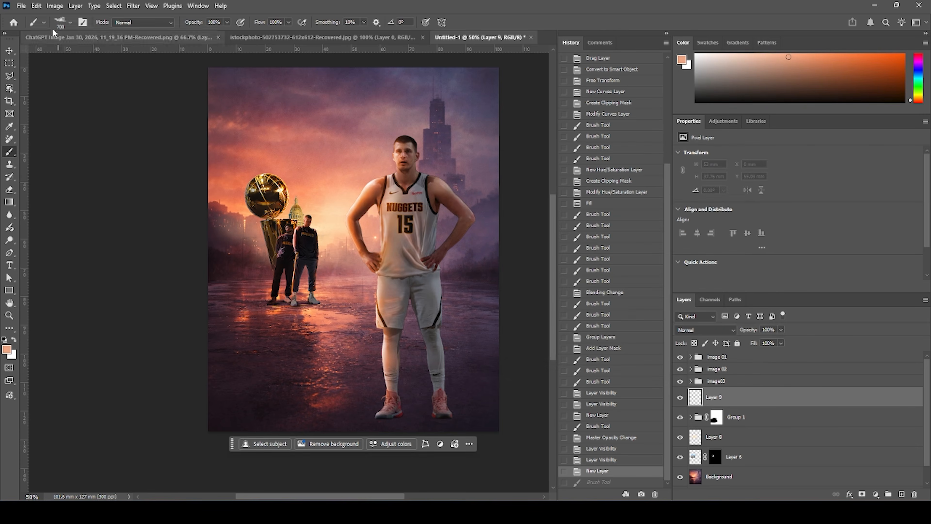
Paint light orange fog with a Fog brush around the players and ground, then set that layer's blend mode to Soft Light.
click(68, 26)
scroll(65, 151, down, 3)
click(56, 136)
scroll(55, 154, down, 1)
click(46, 149)
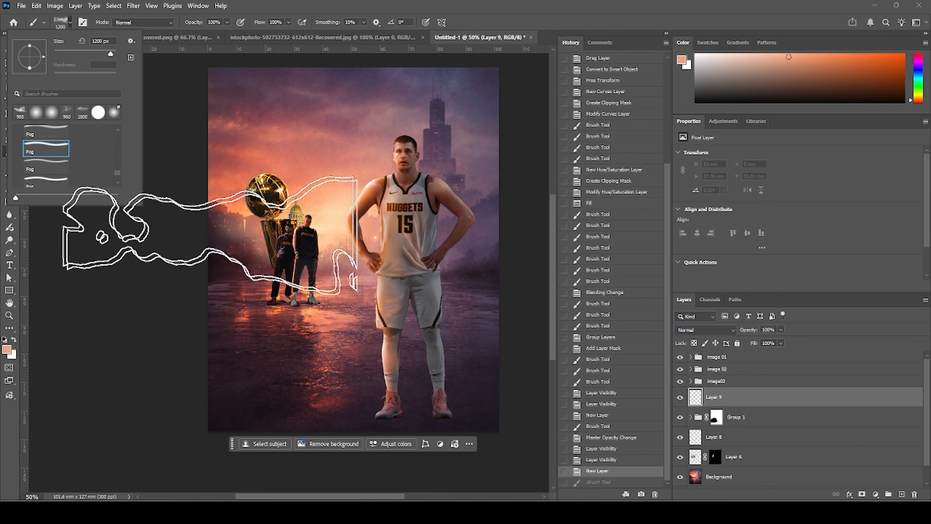
scroll(102, 175, down, 1)
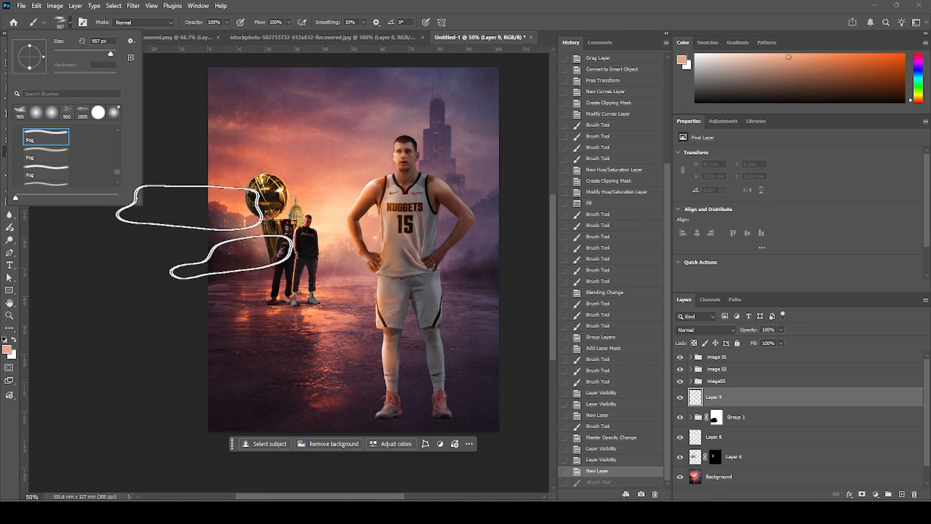
click(59, 153)
click(60, 136)
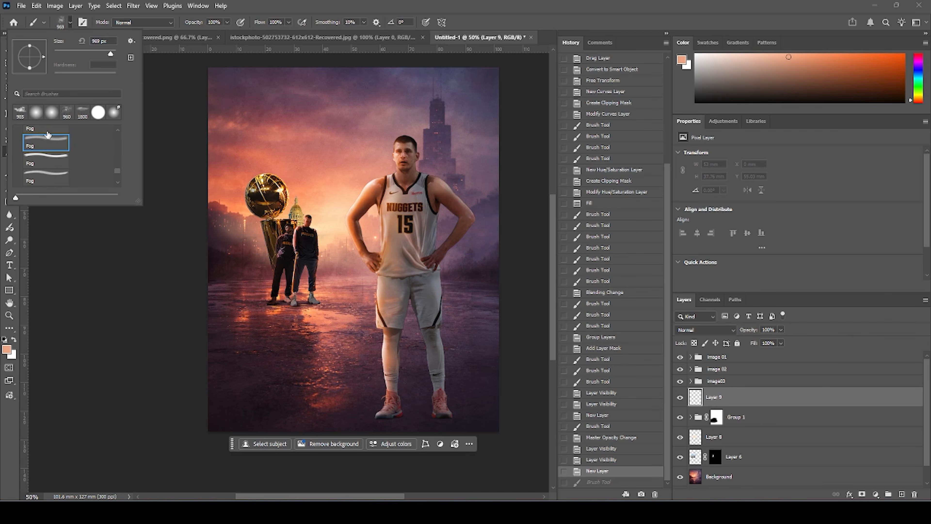
scroll(46, 135, up, 1)
scroll(75, 182, down, 1)
click(55, 152)
scroll(45, 154, up, 1)
click(36, 139)
click(292, 260)
key(bracketright)
key(bracketright)
key(bracketright)
key(bracketright)
click(319, 273)
key(bracketleft)
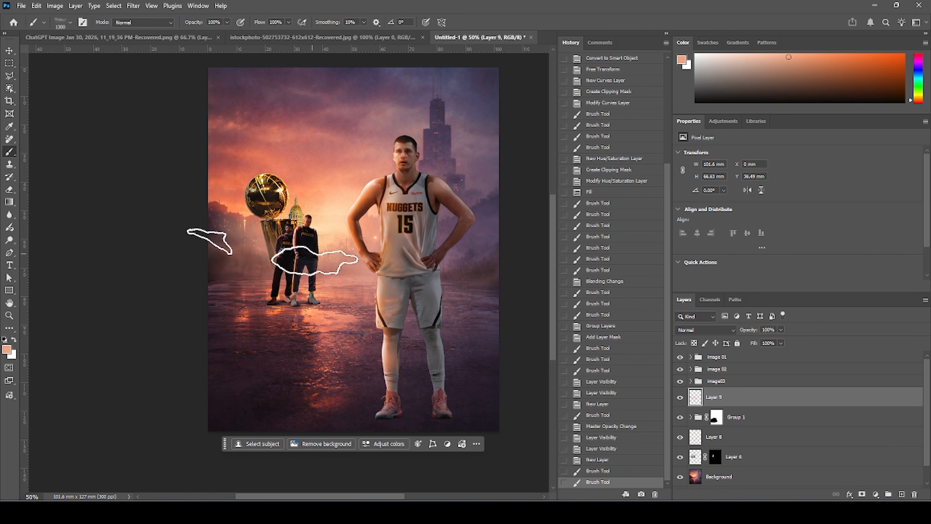
click(227, 257)
click(315, 275)
click(333, 268)
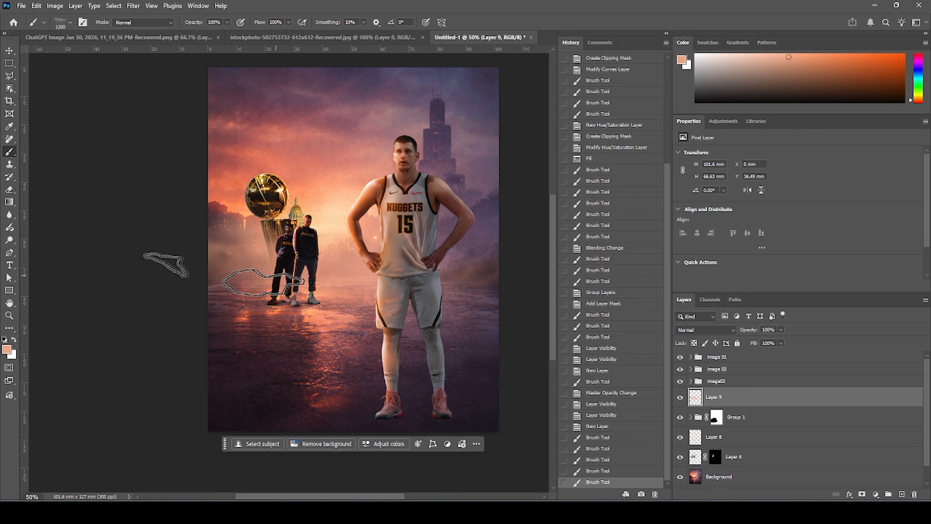
click(158, 257)
click(196, 281)
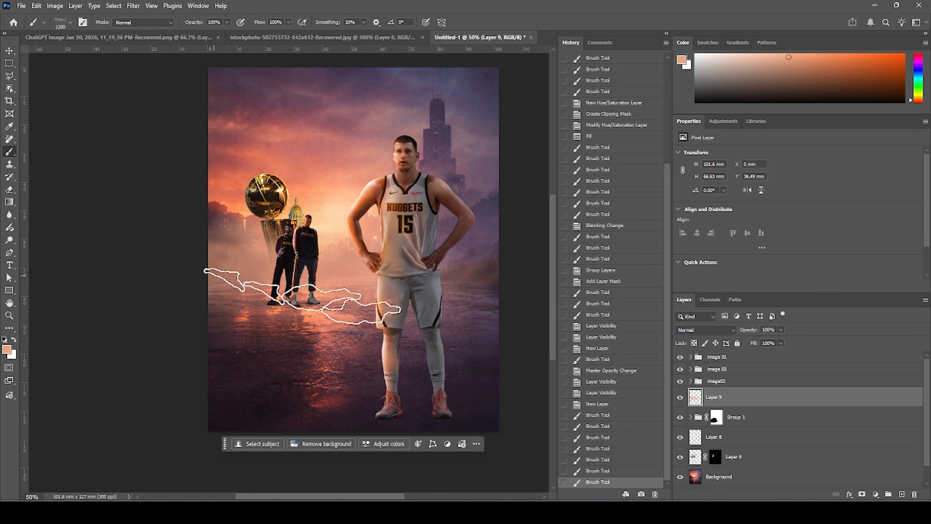
click(701, 331)
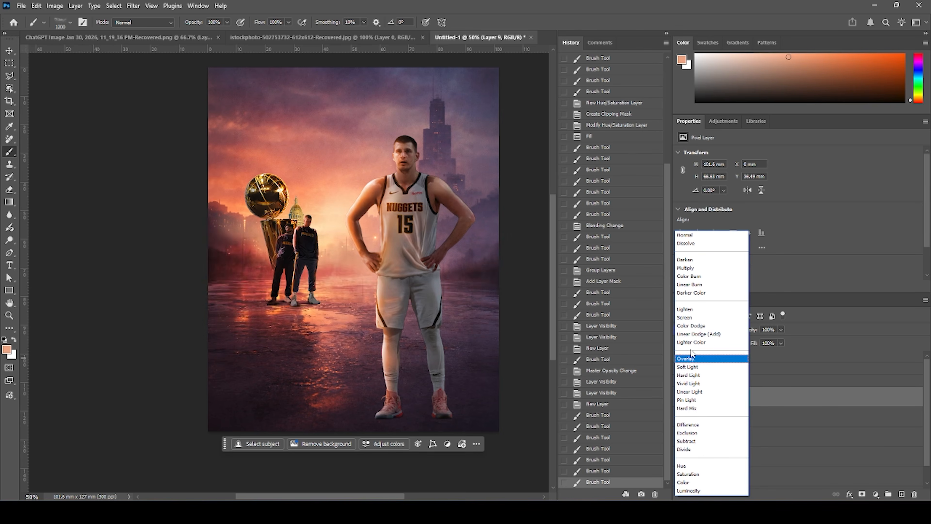
click(687, 367)
Add a new layer above the image 02 group and paint pale peach fog (#fdd097) around the players' feet.
click(715, 383)
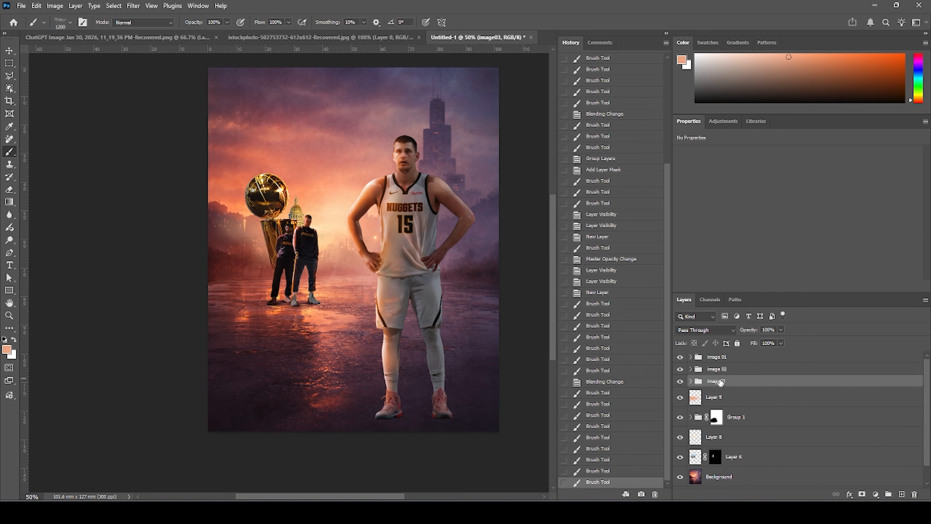
click(719, 372)
click(902, 495)
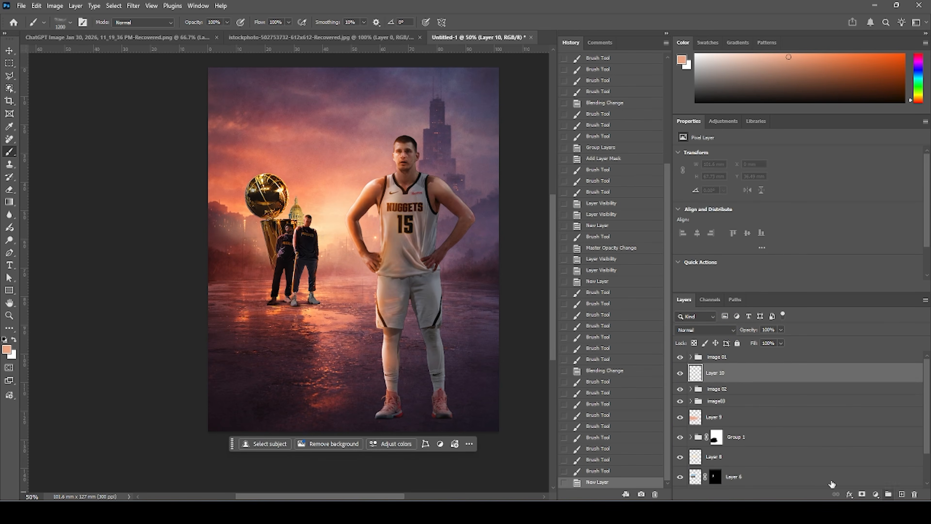
click(11, 350)
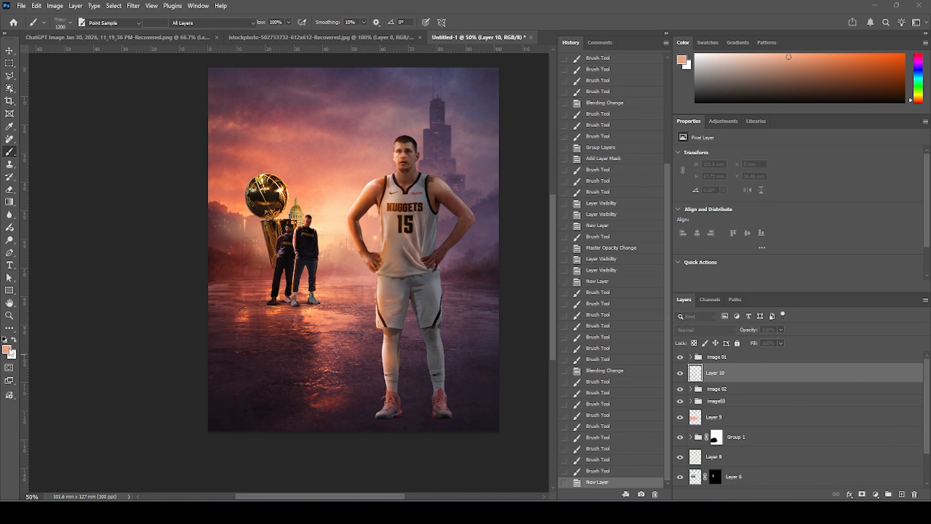
click(321, 244)
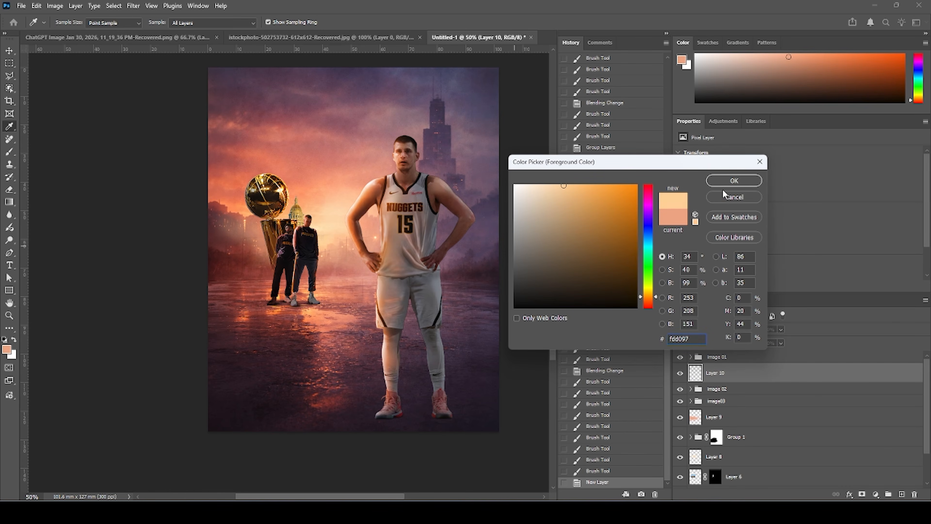
click(729, 181)
click(294, 258)
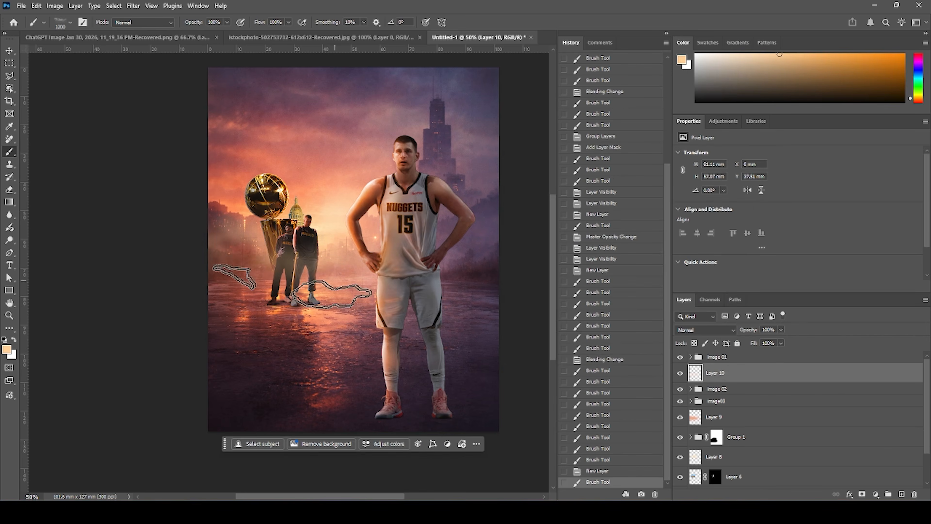
click(297, 289)
click(481, 273)
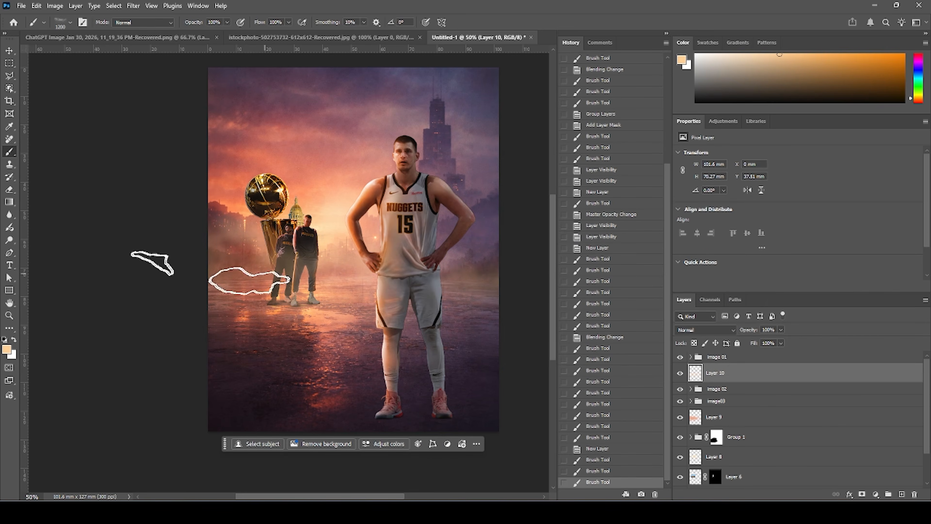
click(228, 273)
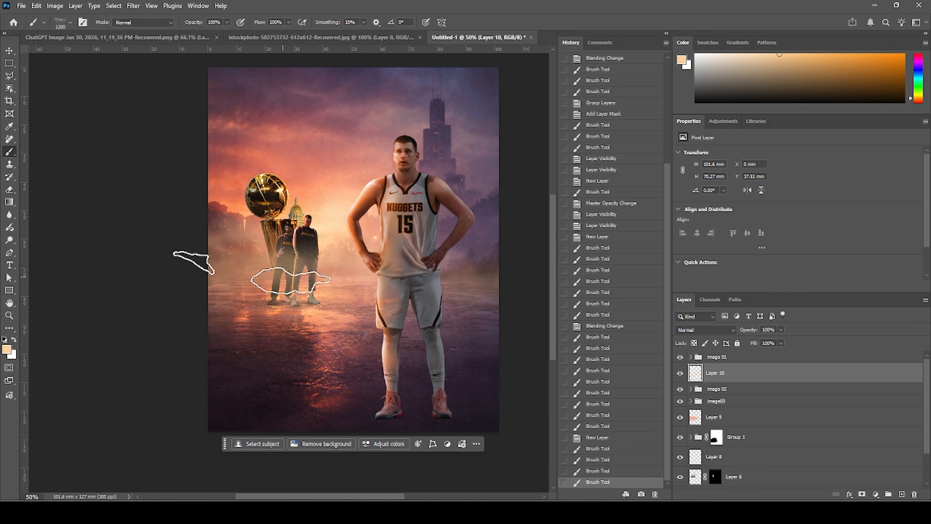
click(227, 205)
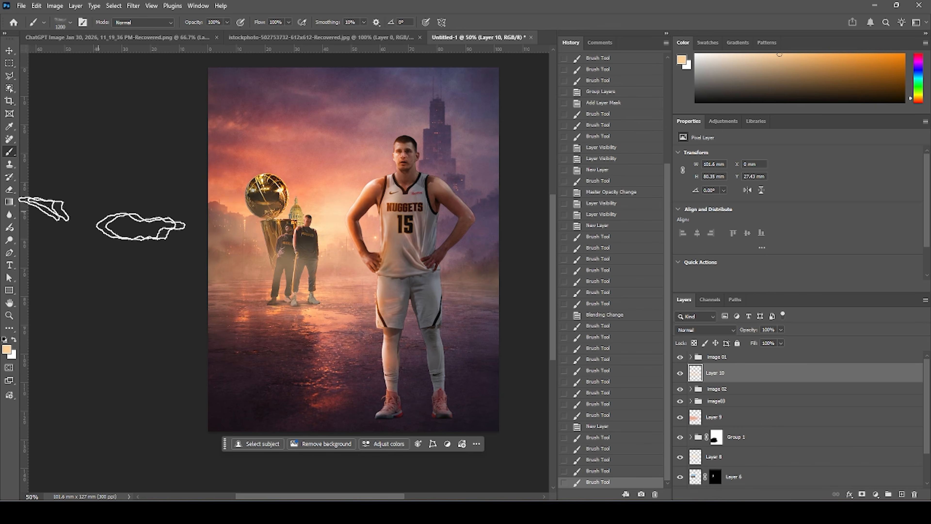
Erase excess peach fog around the players and Jokic's legs on the fog layer above the image 02 group.
click(281, 211)
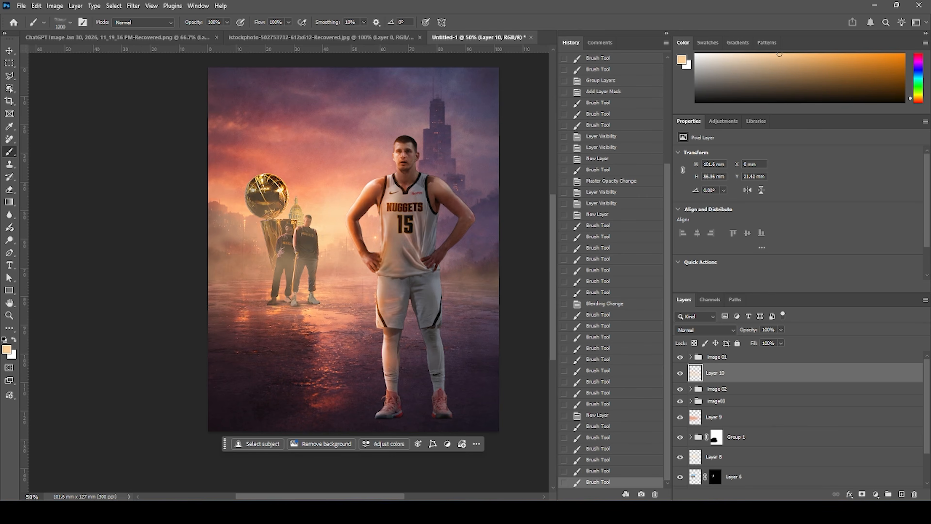
key(e)
click(311, 184)
click(304, 194)
click(328, 178)
click(339, 174)
click(354, 169)
click(366, 162)
click(324, 174)
click(453, 397)
click(477, 357)
click(510, 272)
click(495, 337)
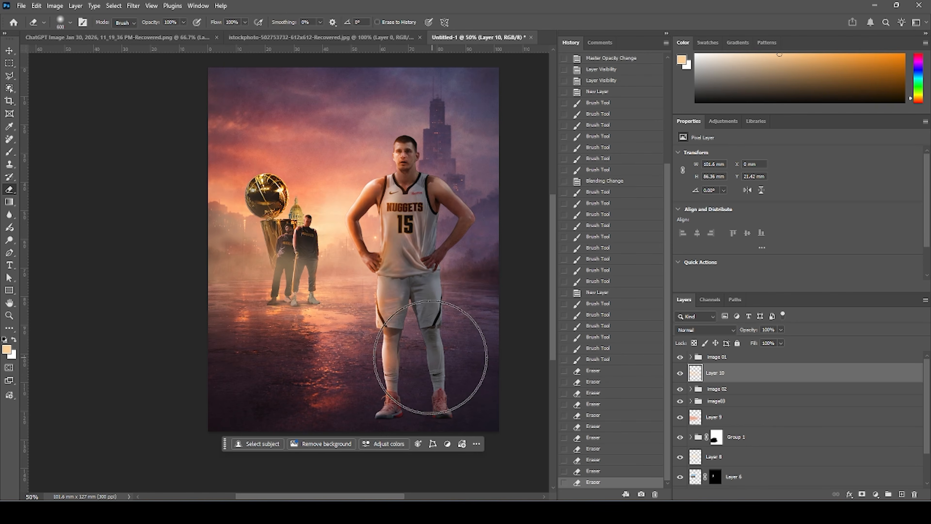
click(430, 358)
click(305, 359)
click(421, 383)
click(490, 382)
Select the light orange Soft Light fog layer and erase a little of its fog near Jokic.
click(701, 422)
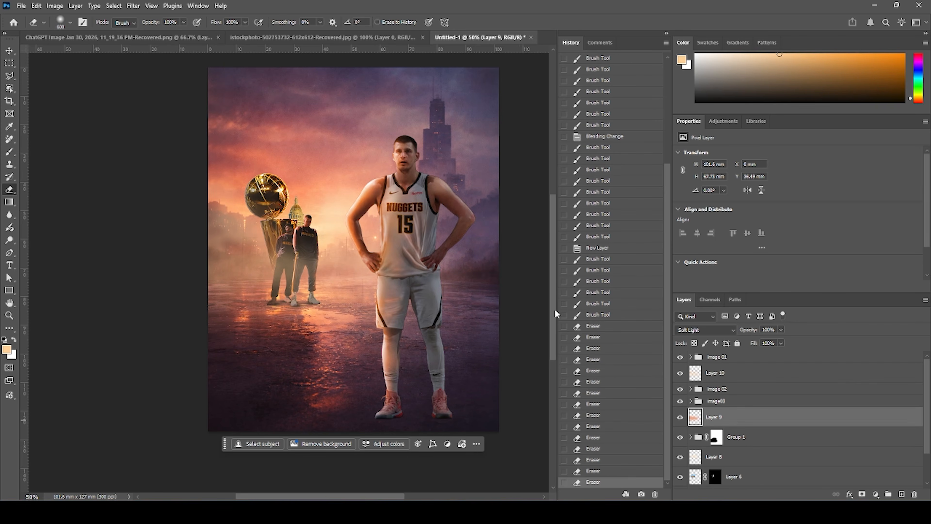
click(508, 255)
click(205, 369)
click(171, 378)
click(316, 396)
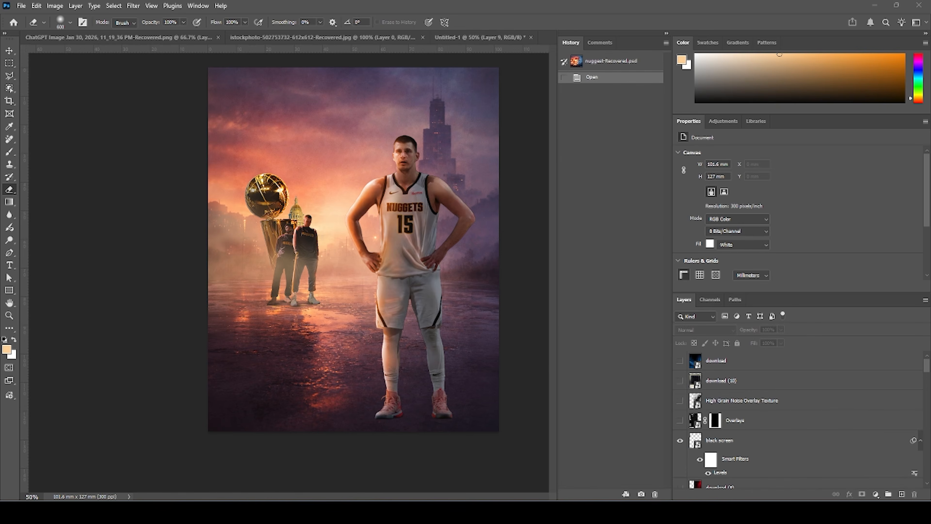
Bring the Denver Nuggets flag image from its own document into the poster with the Move tool.
click(265, 37)
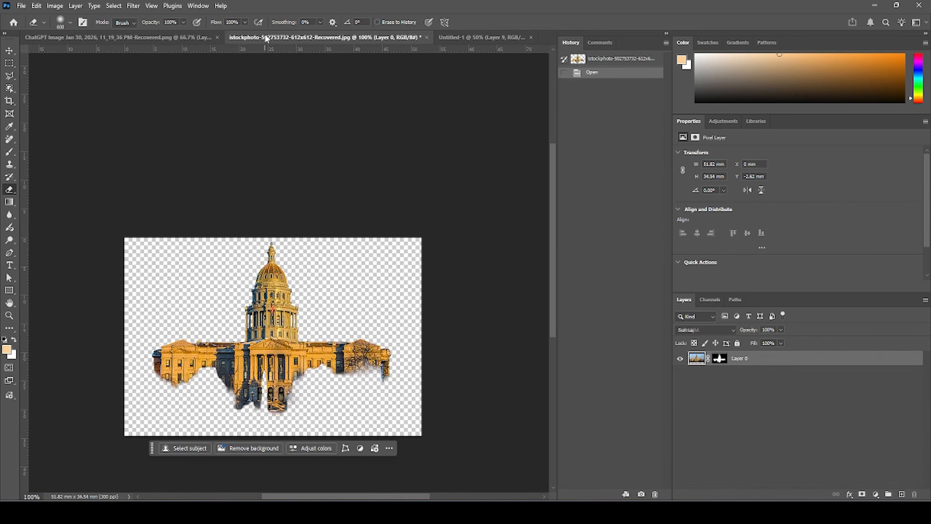
click(460, 37)
click(107, 38)
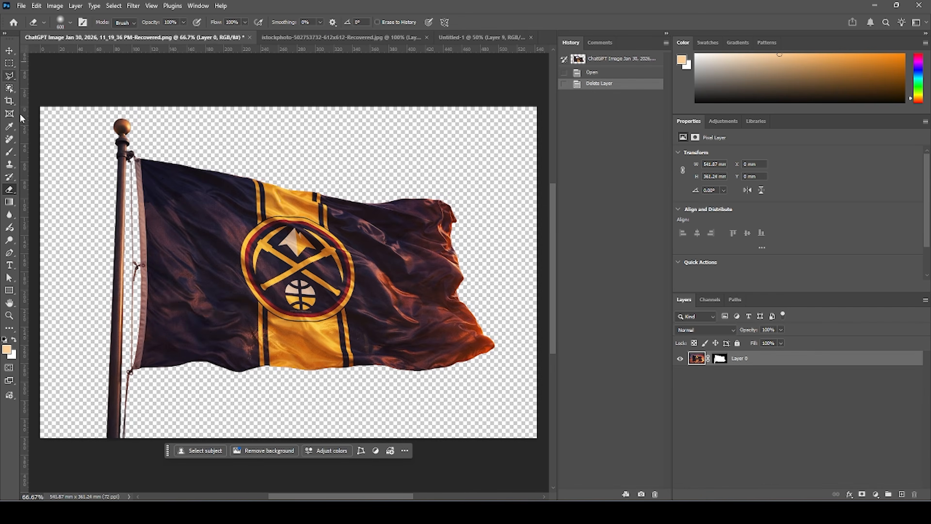
click(10, 51)
click(207, 198)
drag(222, 222, 459, 38)
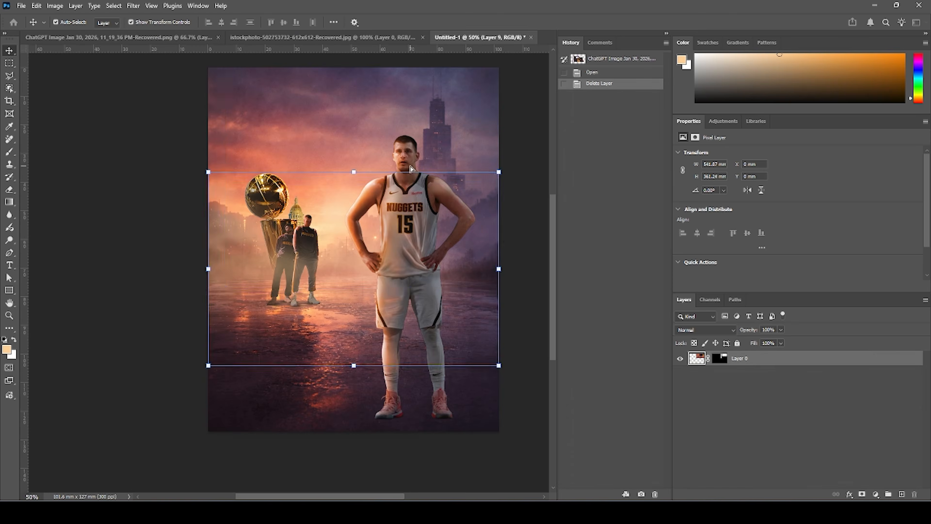
drag(411, 171, 411, 171)
Convert the flag layer to a smart object and scale it down behind Jokic.
right_click(776, 418)
click(823, 337)
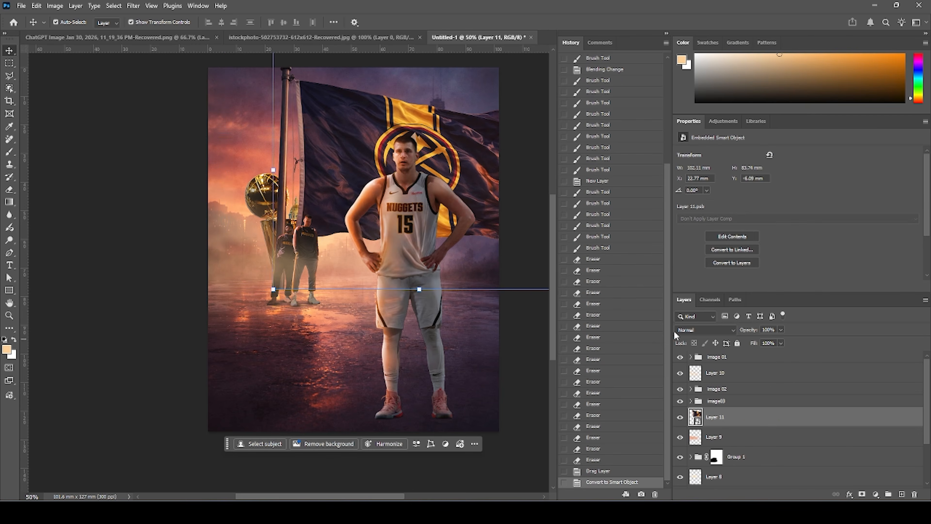
click(273, 297)
drag(273, 292, 353, 227)
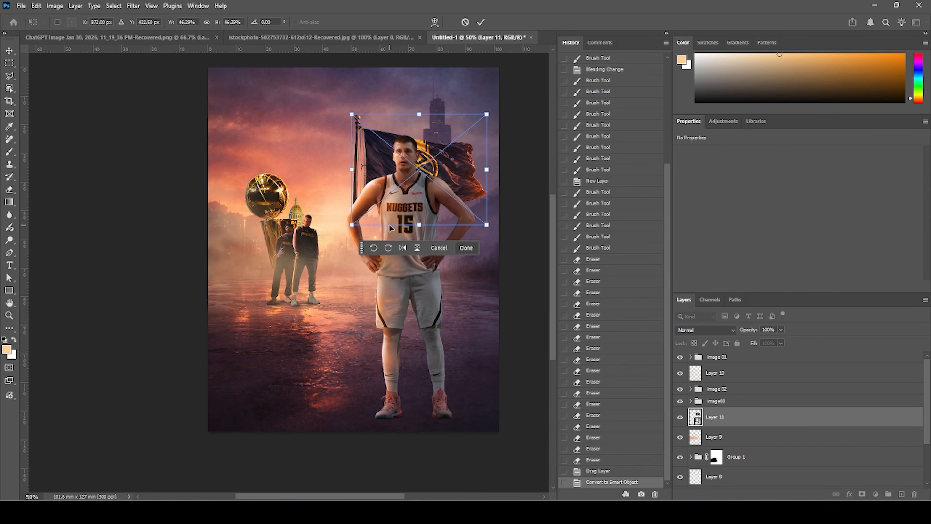
Flip the flag horizontally, rotate and position it beside Jokic's head, and commit the transform.
right_click(381, 173)
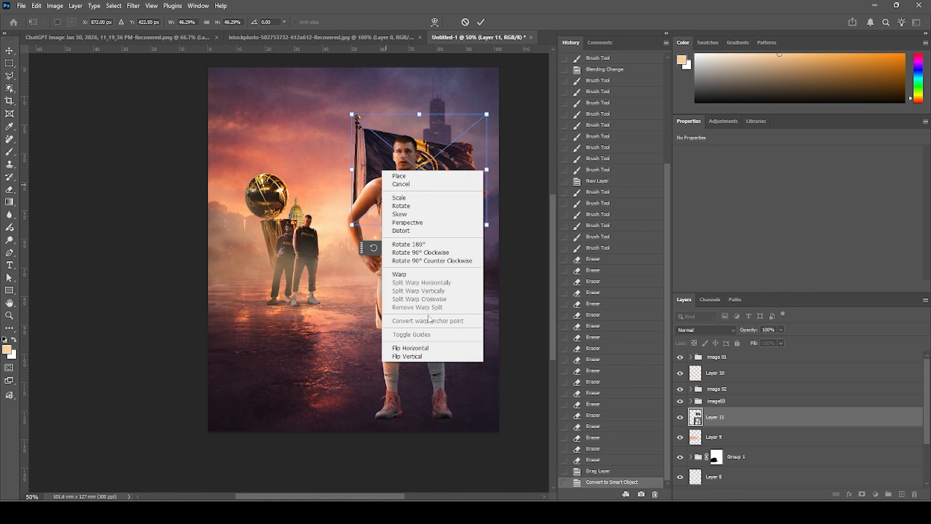
click(425, 352)
drag(463, 148, 395, 138)
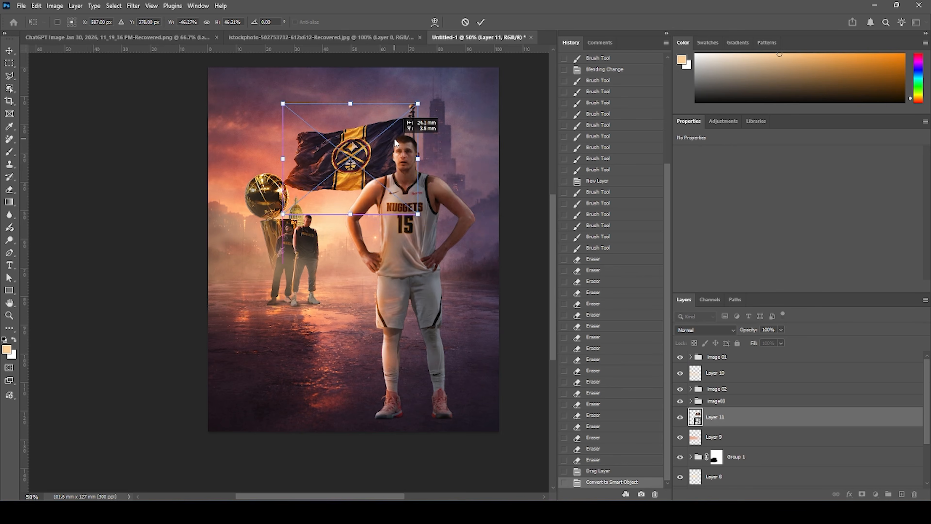
drag(417, 115, 386, 180)
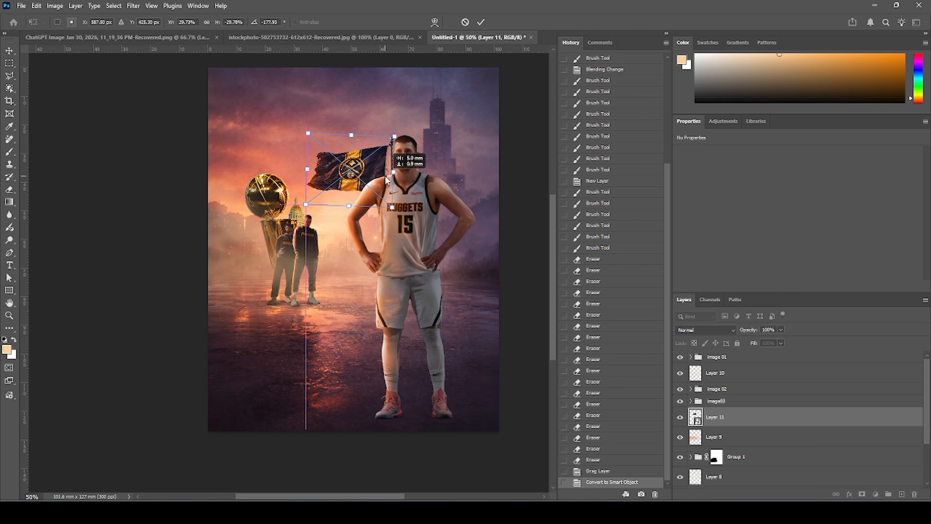
key(Return)
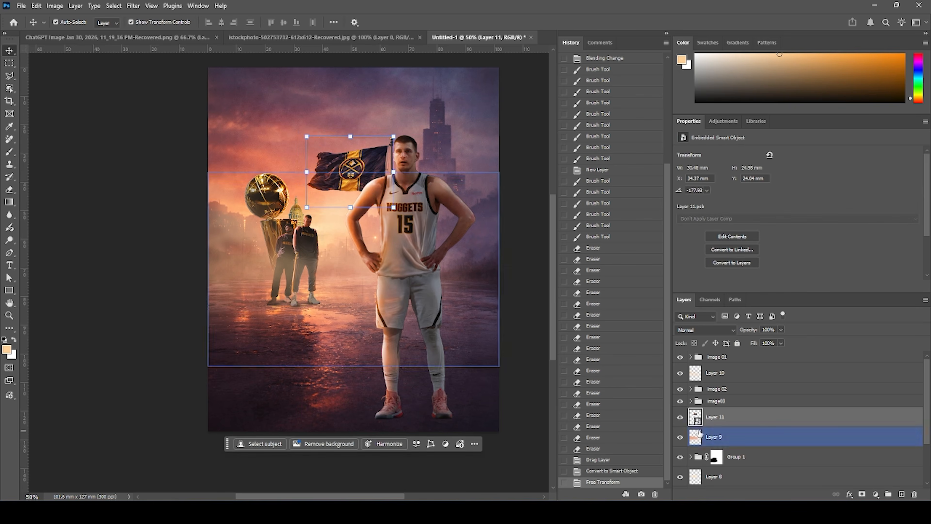
Add a Curves adjustment clipped to the flag and pull the top point down to darken it.
click(875, 495)
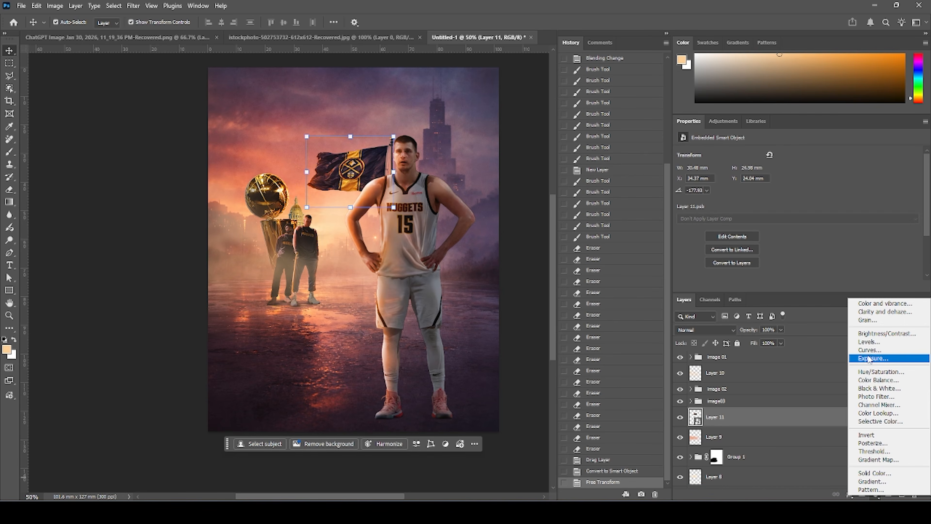
click(866, 350)
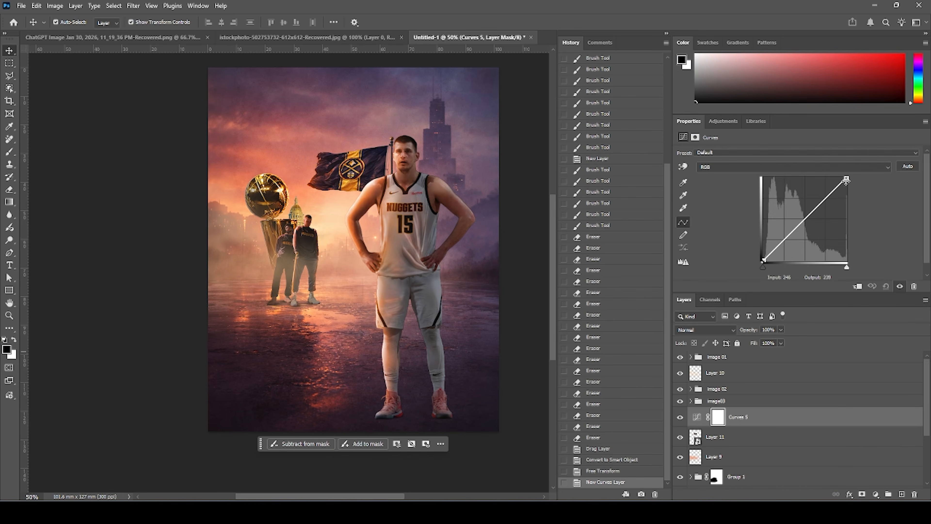
click(858, 286)
drag(848, 179, 871, 207)
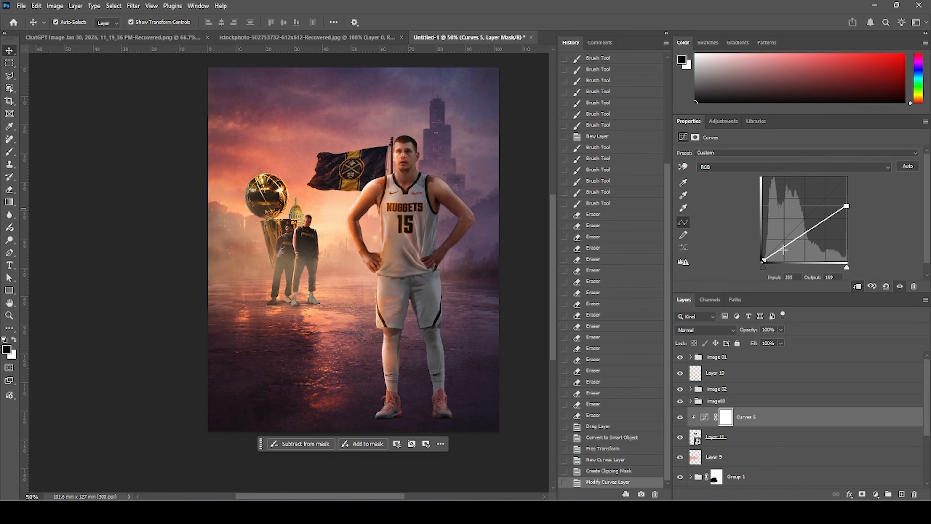
Paint black on the Curves mask with a soft round brush to restore brightness on the flag's lit areas.
click(727, 418)
drag(727, 418, 722, 405)
key(b)
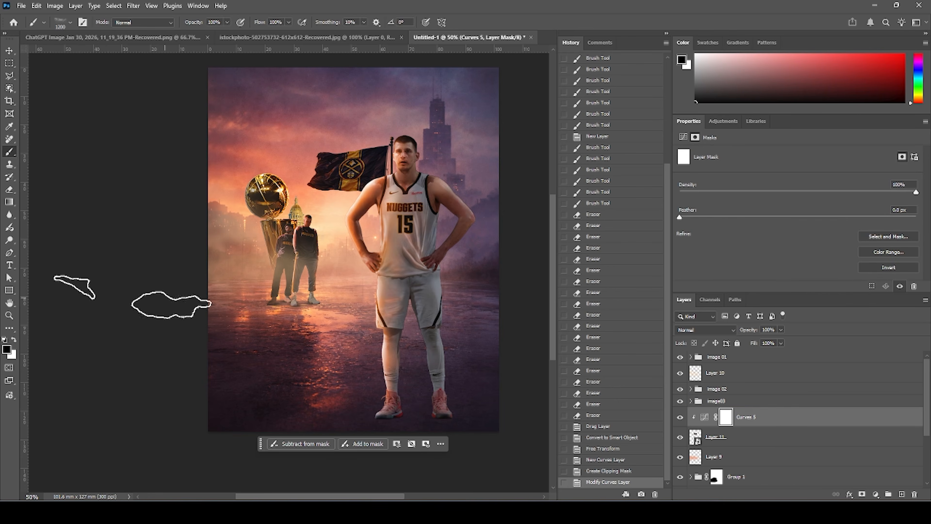
click(69, 23)
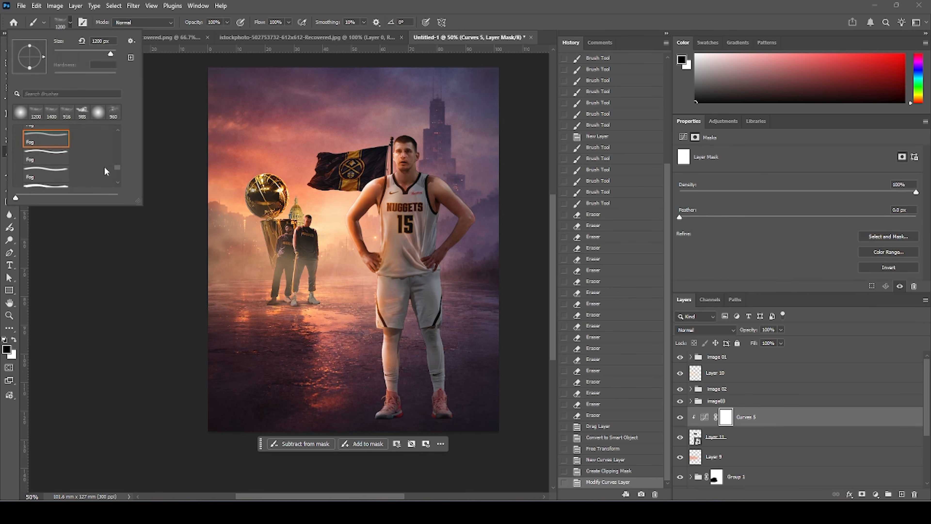
drag(116, 171, 76, 139)
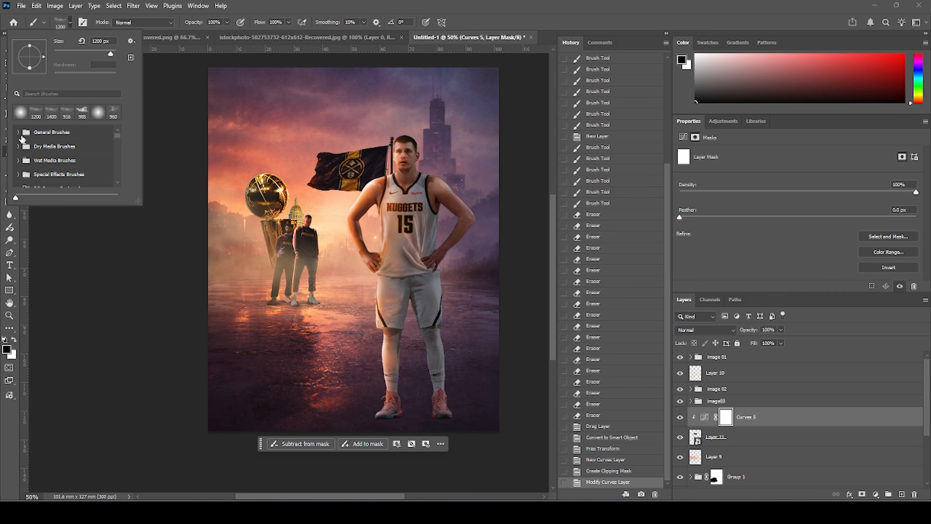
click(18, 133)
double_click(44, 146)
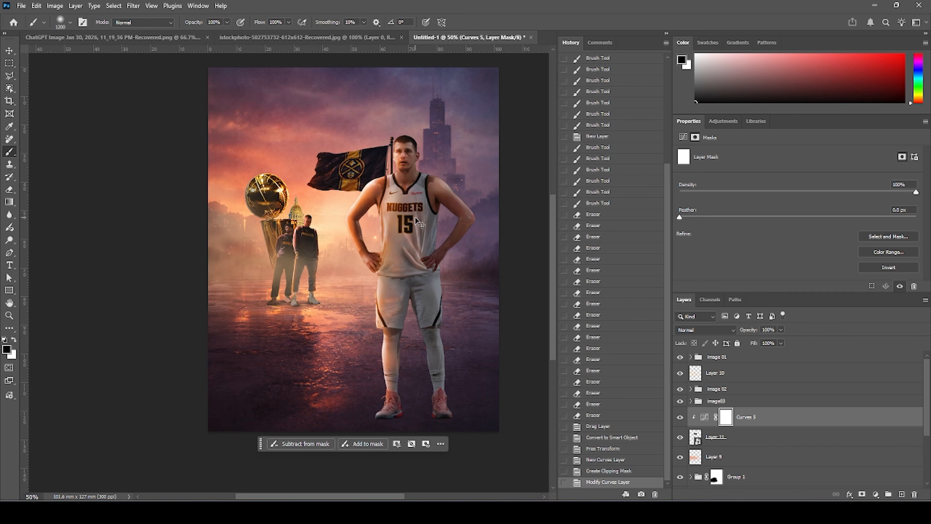
key(ctrl+plus)
key(ctrl+plus)
drag(355, 160, 301, 253)
key(bracketleft)
key(bracketleft)
key(bracketleft)
key(bracketleft)
key(bracketleft)
key(bracketleft)
key(bracketleft)
key(bracketleft)
key(bracketleft)
key(bracketleft)
key(bracketleft)
key(bracketleft)
key(bracketleft)
key(bracketleft)
key(bracketleft)
key(bracketleft)
key(bracketleft)
key(bracketleft)
key(bracketleft)
mouse_move(287, 200)
mouse_down()
mouse_move(340, 197)
mouse_move(400, 209)
mouse_move(367, 213)
mouse_move(351, 162)
mouse_move(337, 180)
mouse_up()
mouse_move(337, 180)
mouse_down()
mouse_move(366, 178)
mouse_move(403, 152)
mouse_up()
key(bracketleft)
key(bracketleft)
drag(272, 196, 393, 203)
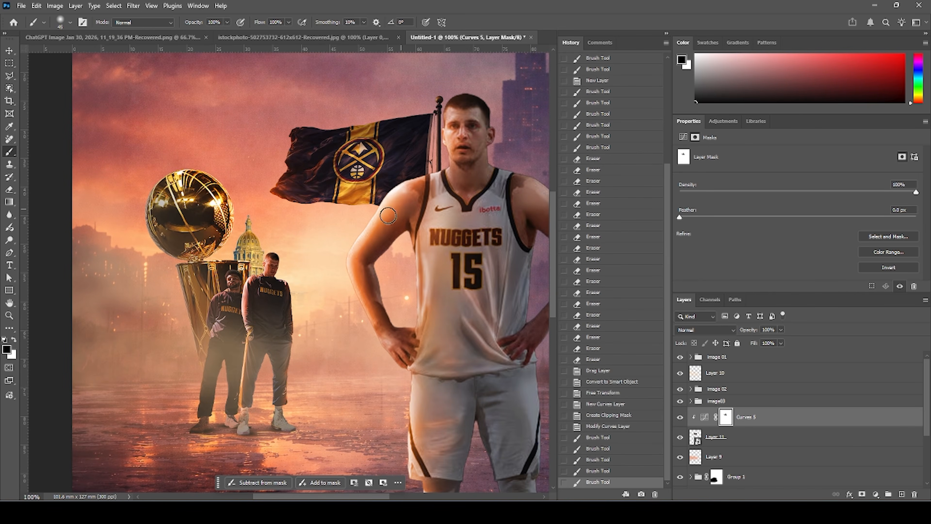
mouse_move(280, 196)
mouse_down()
mouse_move(340, 207)
mouse_move(320, 205)
mouse_move(307, 181)
mouse_move(316, 172)
mouse_move(301, 191)
mouse_move(339, 147)
mouse_move(313, 171)
mouse_move(303, 161)
mouse_move(357, 131)
mouse_move(290, 157)
mouse_move(324, 145)
mouse_move(301, 137)
mouse_move(351, 131)
mouse_move(339, 171)
mouse_move(381, 137)
mouse_up()
key(bracketleft)
key(bracketleft)
key(bracketleft)
key(bracketleft)
key(bracketleft)
key(bracketleft)
drag(351, 181, 419, 136)
drag(384, 170, 378, 173)
Add a Hue/Saturation adjustment colorized to hue 27, saturation 100, with Screen blend mode.
click(878, 493)
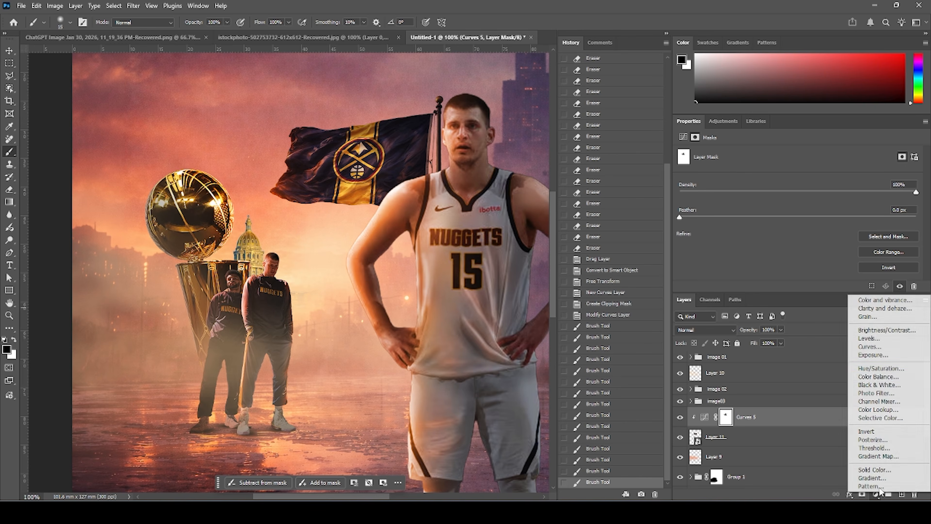
click(881, 368)
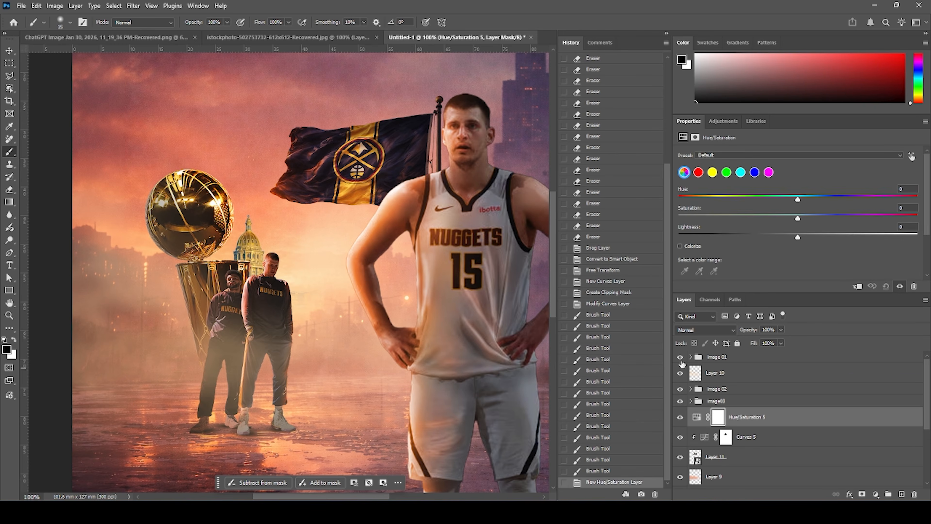
click(680, 246)
drag(707, 201, 917, 218)
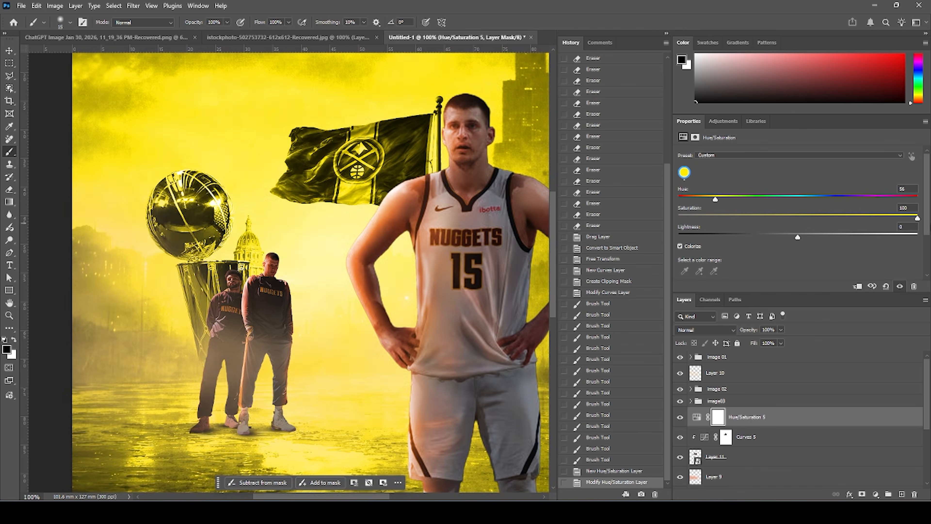
click(696, 199)
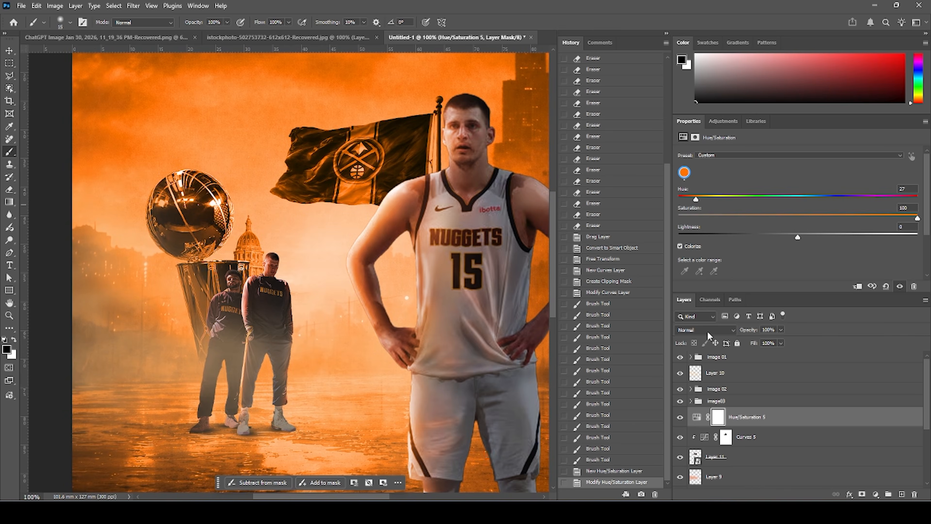
click(700, 330)
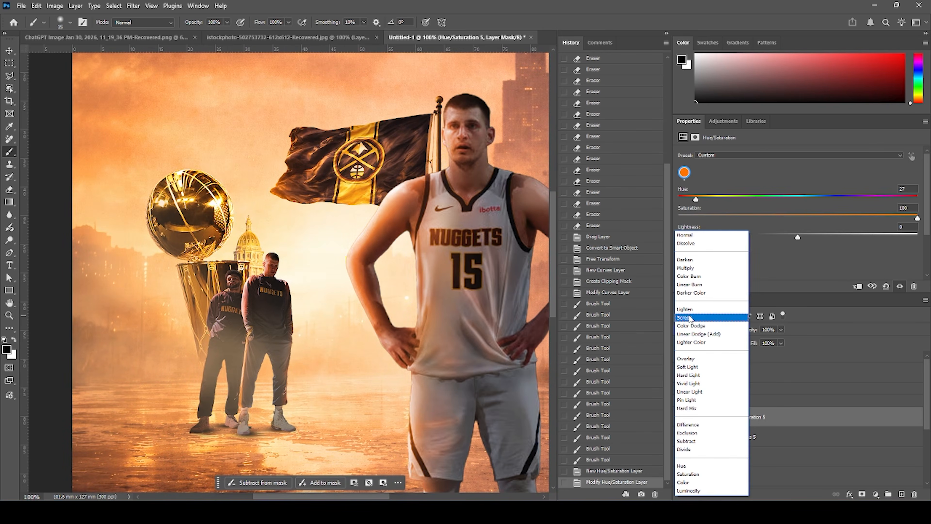
click(690, 319)
Clip the Hue/Saturation layer to the flag and fill its mask with black.
right_click(782, 420)
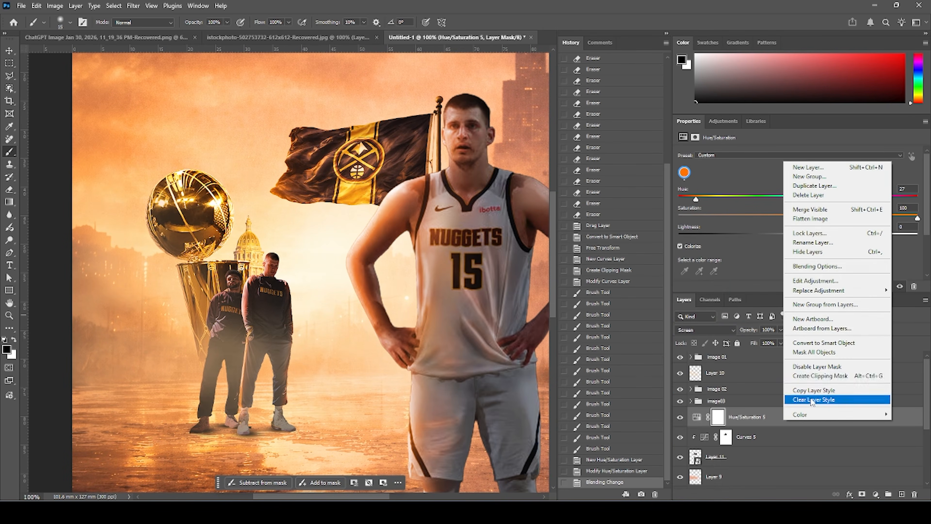
click(806, 377)
click(727, 417)
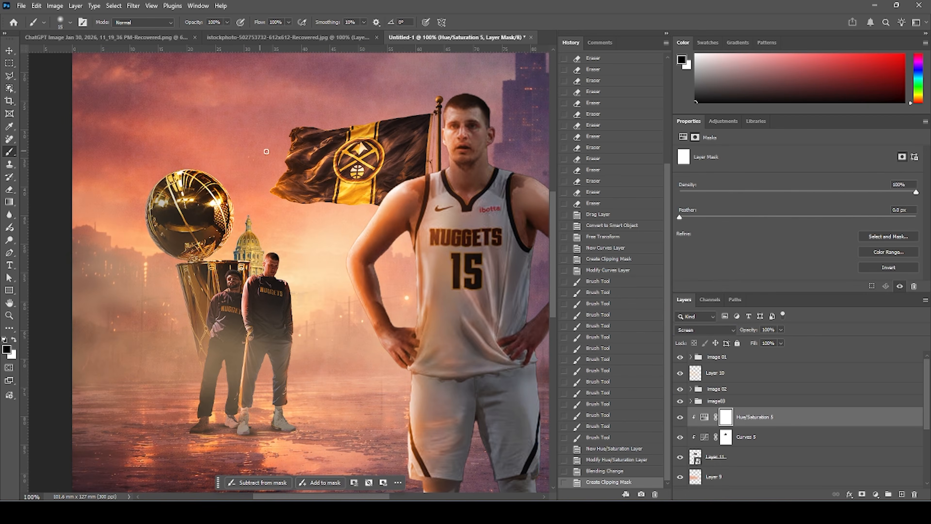
key(bracketright)
key(bracketright)
key(bracketright)
key(bracketright)
key(bracketright)
key(bracketright)
key(bracketright)
key(bracketright)
key(bracketright)
key(alt+BackSpace)
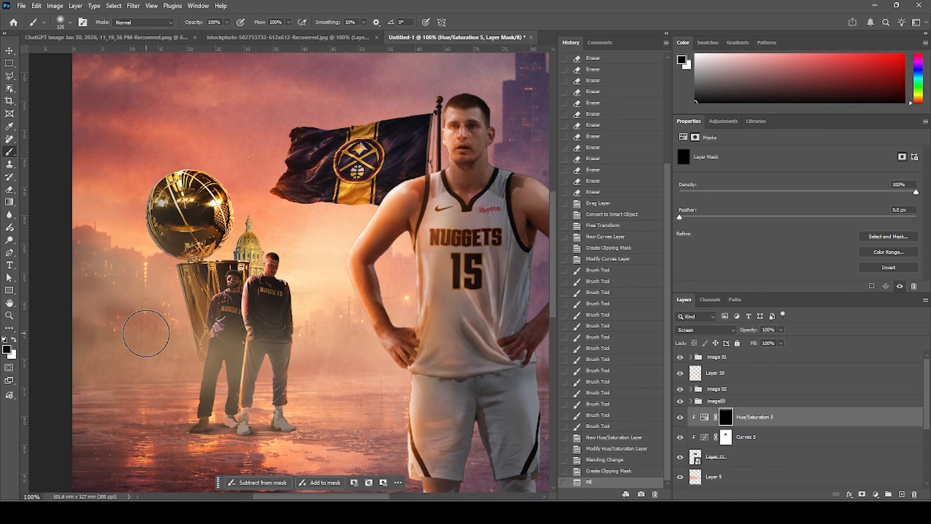
Paint white on the Hue/Saturation mask to add an orange sunset glow along the flag's upper edges.
click(15, 340)
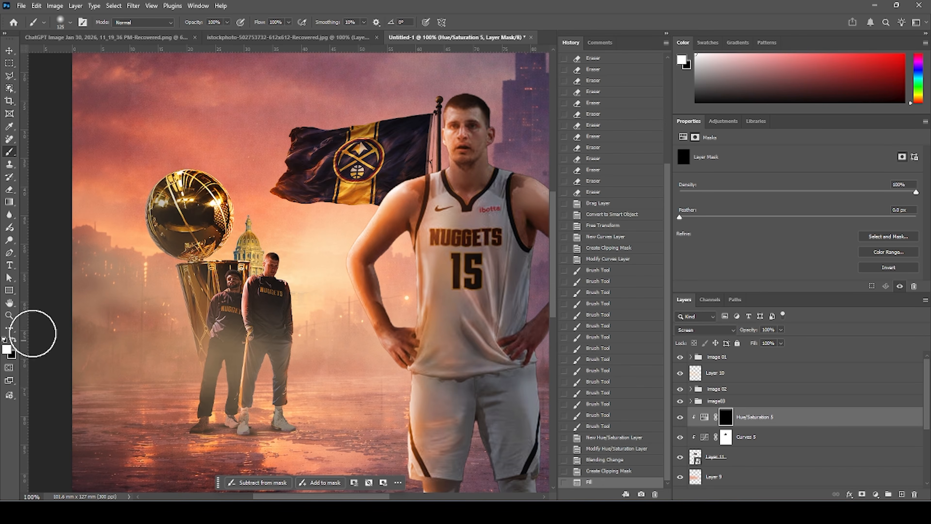
drag(275, 204, 349, 216)
mouse_move(348, 217)
mouse_down()
mouse_move(370, 221)
mouse_move(363, 226)
mouse_move(402, 213)
mouse_up()
click(14, 341)
mouse_move(306, 156)
mouse_down()
mouse_move(291, 173)
mouse_move(296, 186)
mouse_up()
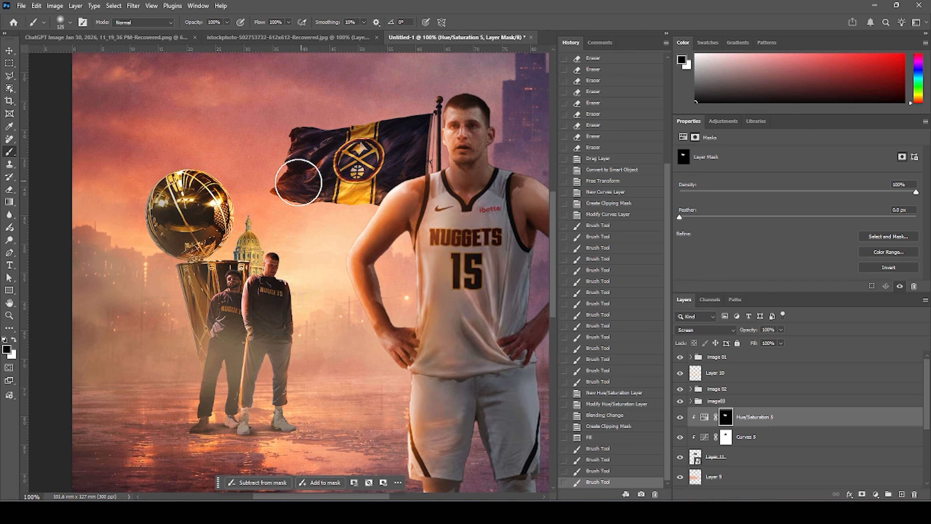
click(15, 340)
key(bracketleft)
key(bracketleft)
key(bracketleft)
key(bracketleft)
key(bracketleft)
key(bracketleft)
drag(349, 193, 368, 179)
key(bracketleft)
key(bracketleft)
key(bracketleft)
mouse_move(308, 177)
mouse_down()
mouse_move(343, 144)
mouse_move(335, 158)
mouse_move(408, 126)
mouse_up()
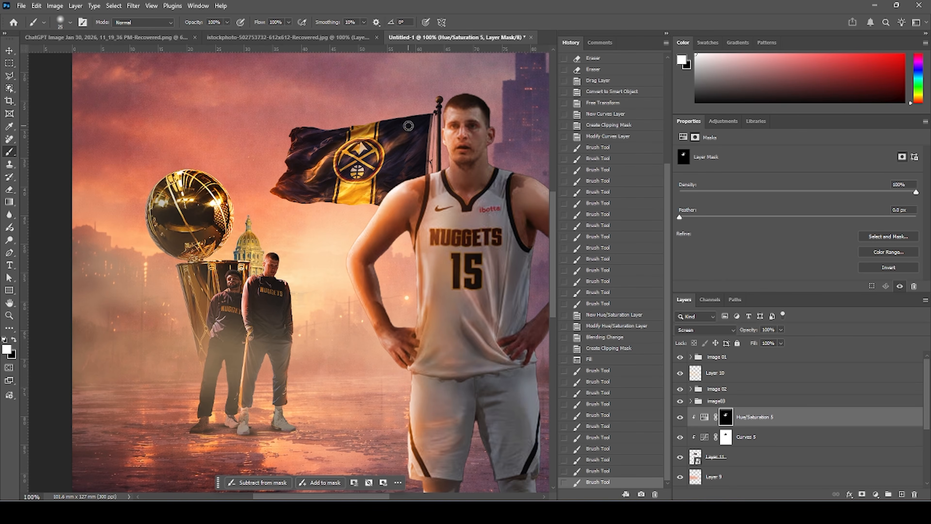
drag(287, 160, 350, 121)
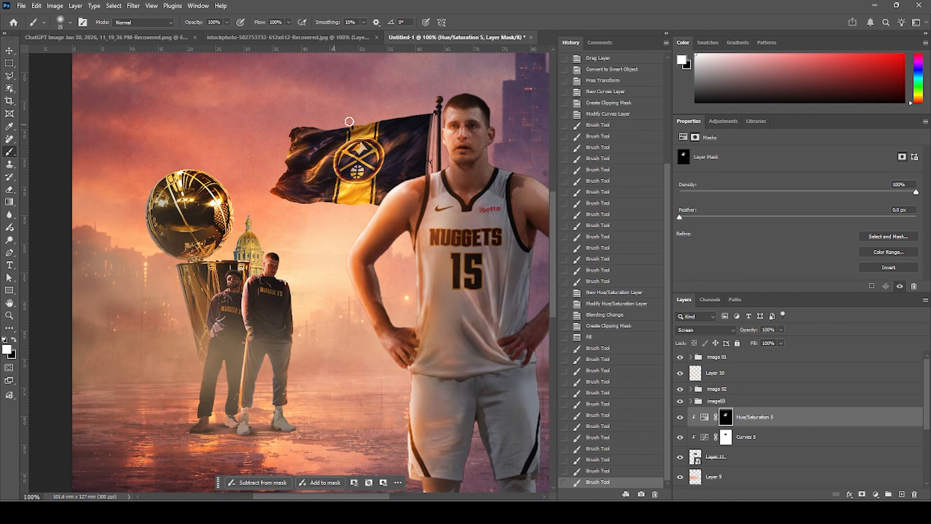
drag(292, 143, 403, 124)
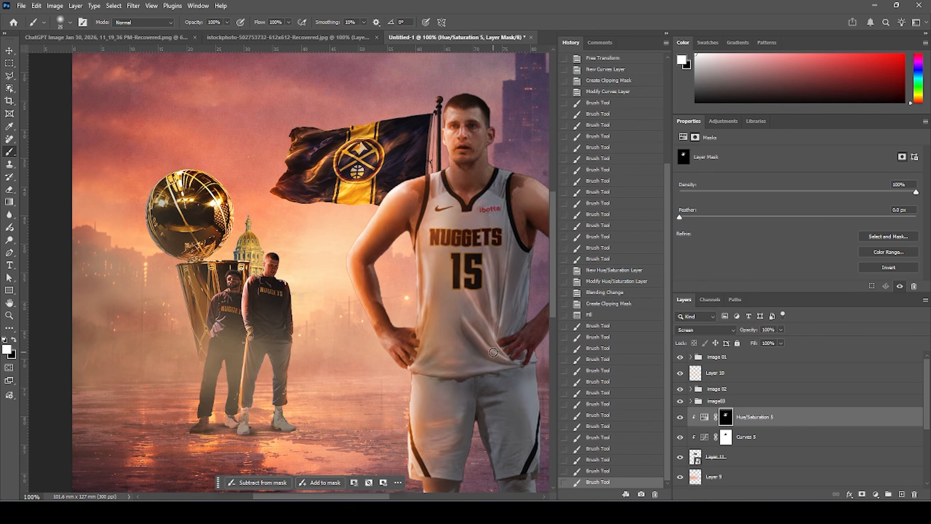
key(ctrl+minus)
key(ctrl+minus)
key(ctrl+minus)
key(ctrl+plus)
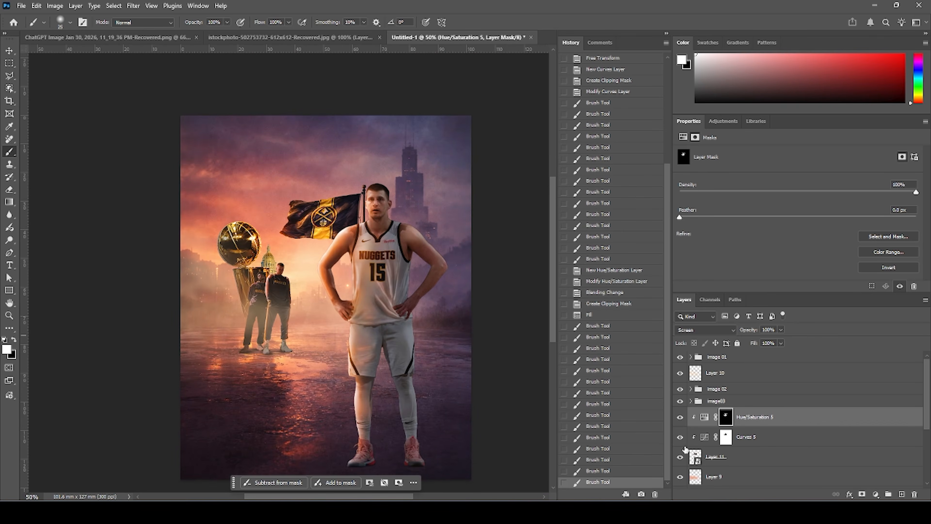
Add a Color Lookup adjustment at the top of the stack, loading the 3D LUT file WINDYJAN 2026.cube.
click(725, 362)
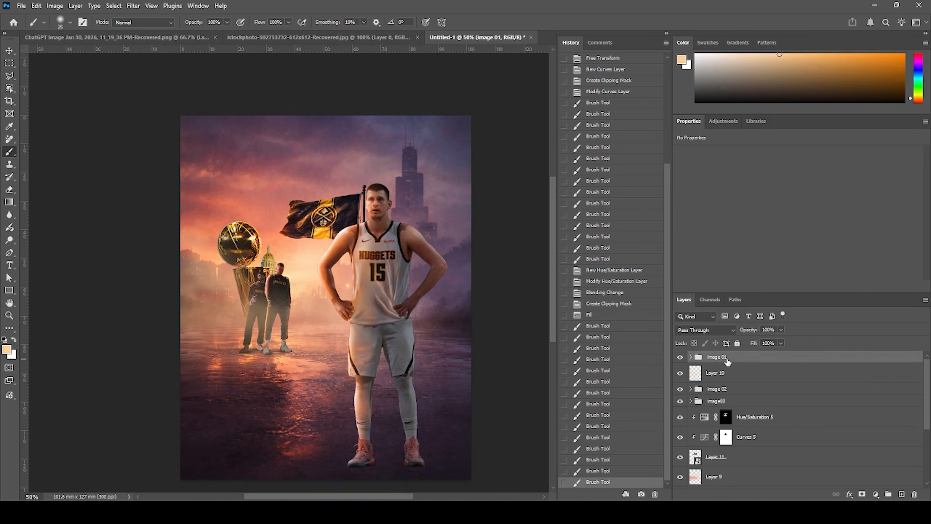
click(876, 495)
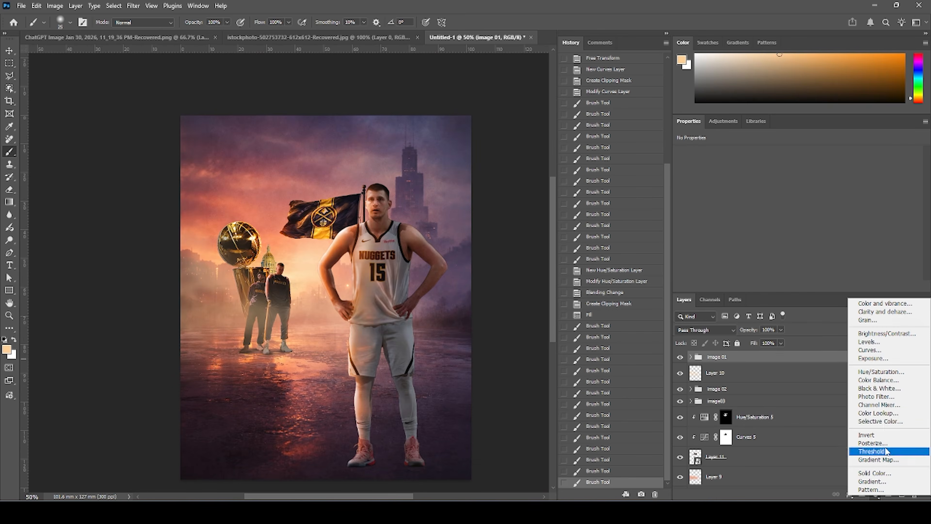
click(883, 403)
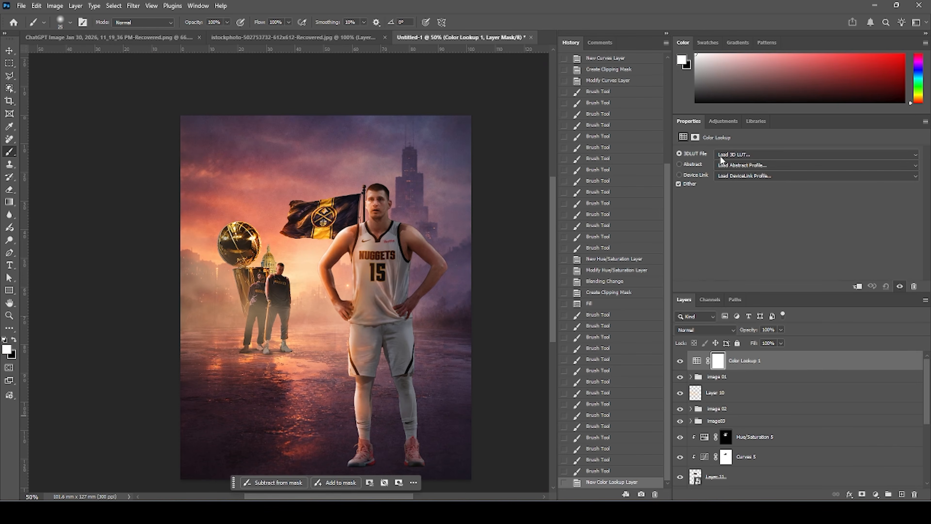
click(738, 156)
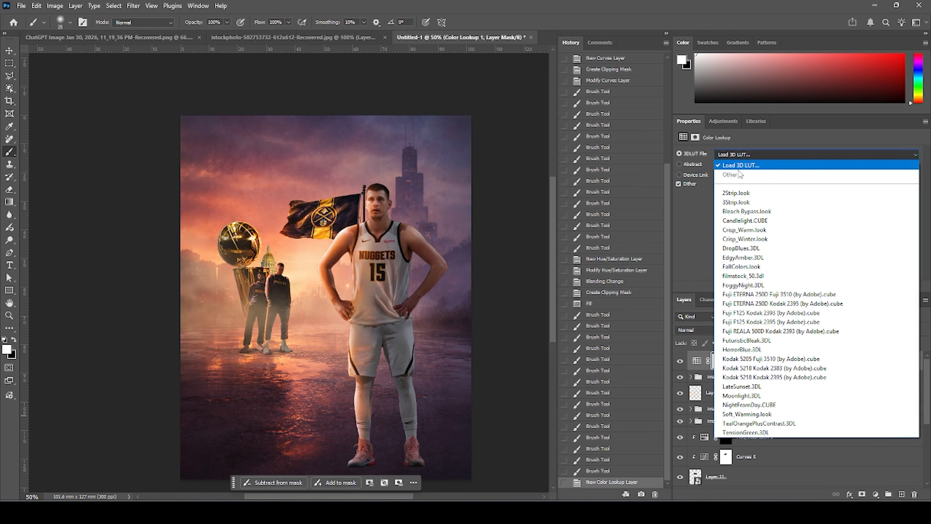
click(740, 165)
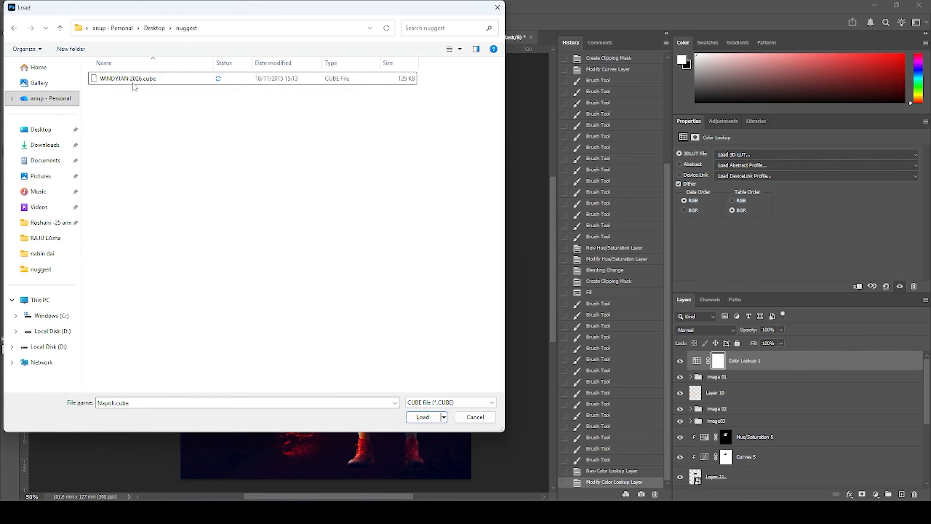
click(134, 79)
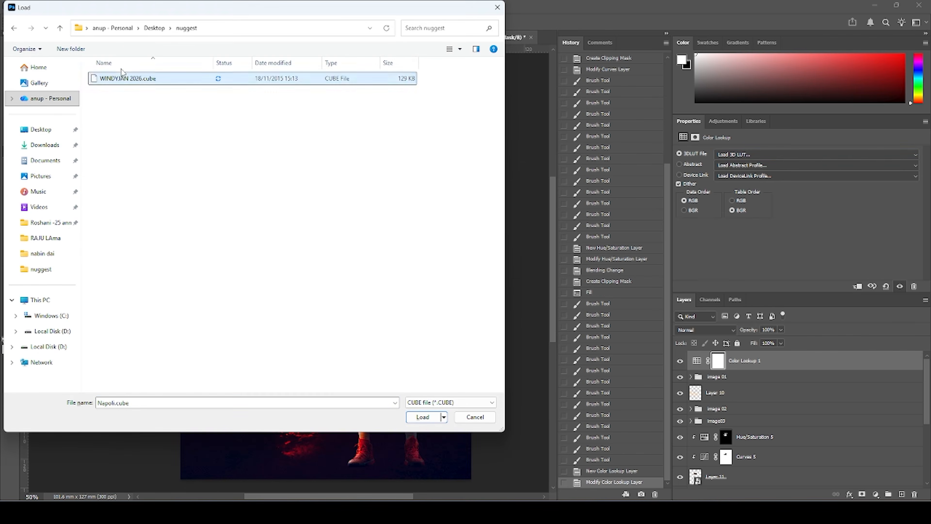
click(426, 415)
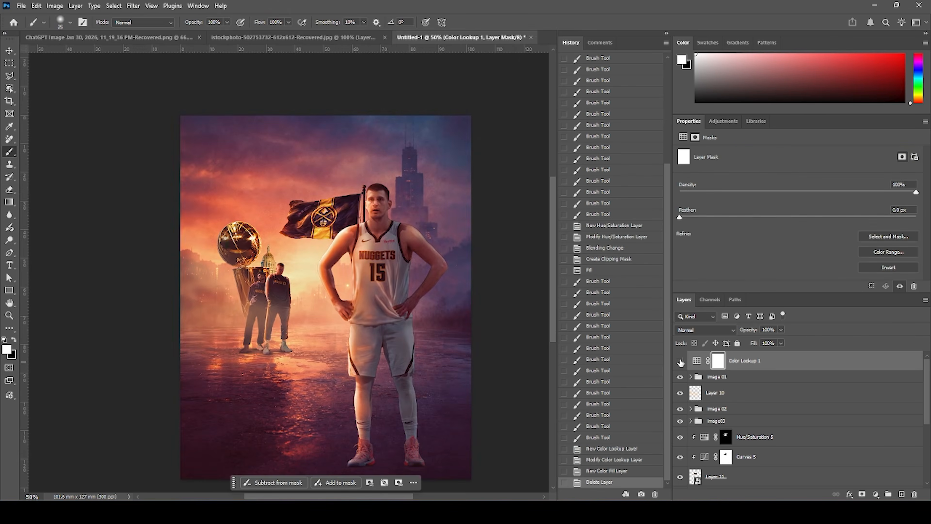
Toggle the Color Lookup layer's visibility on and off to compare the image with and without it.
click(681, 362)
click(680, 361)
click(681, 361)
click(680, 362)
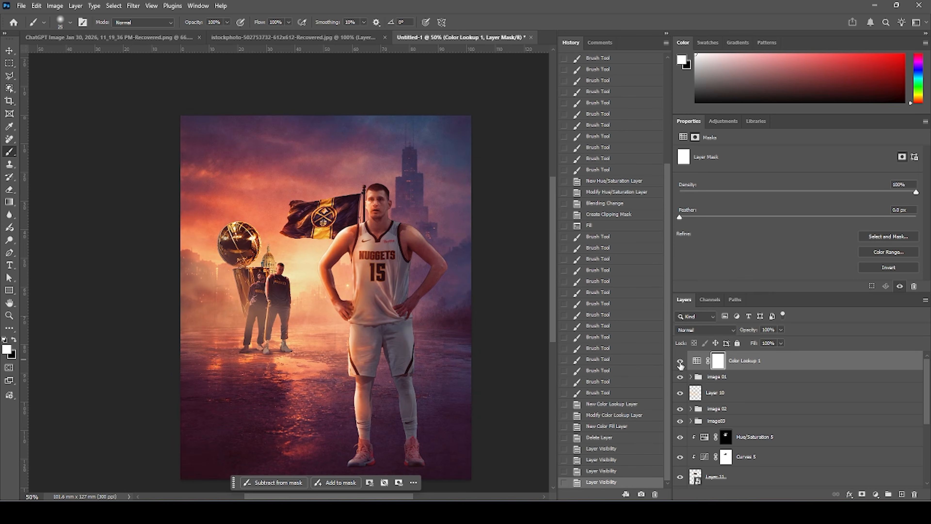
click(680, 362)
click(680, 361)
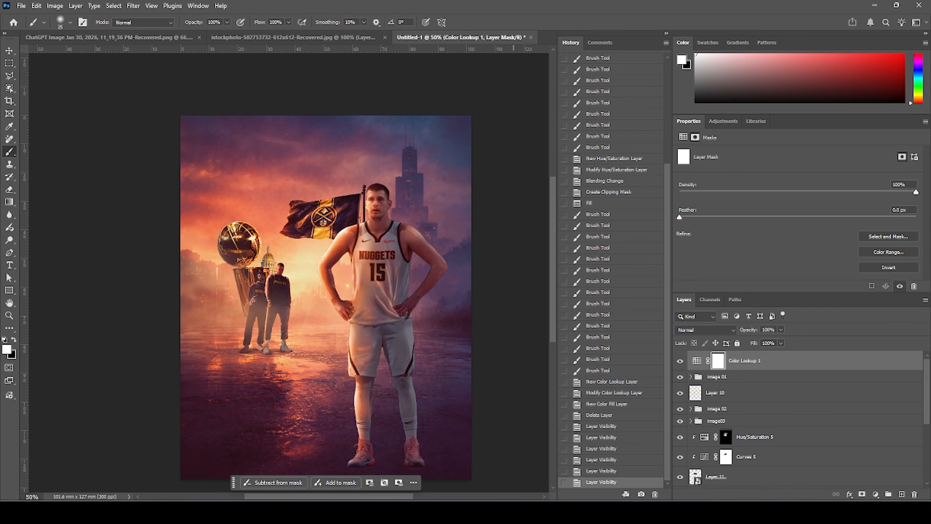
Add a Solid Color fill layer in blue #003fa6 and set its blend mode to Soft Light.
click(876, 495)
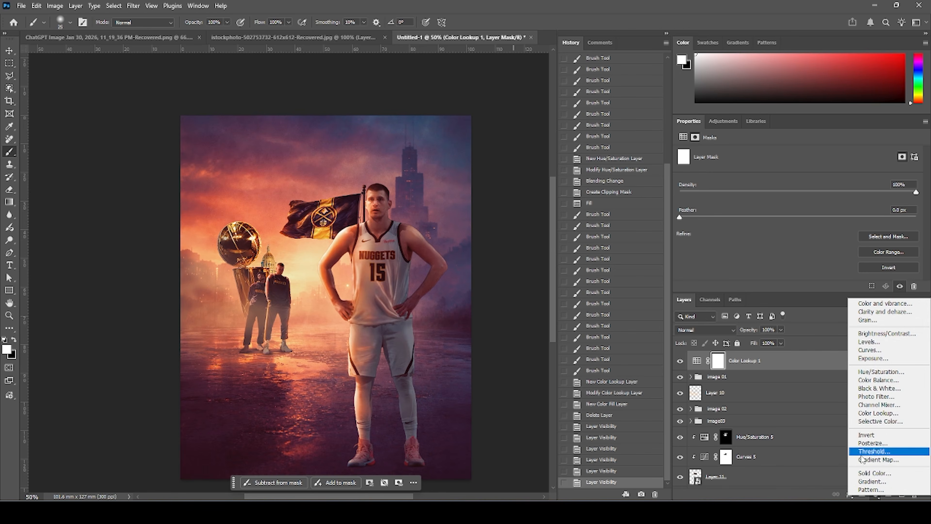
click(862, 473)
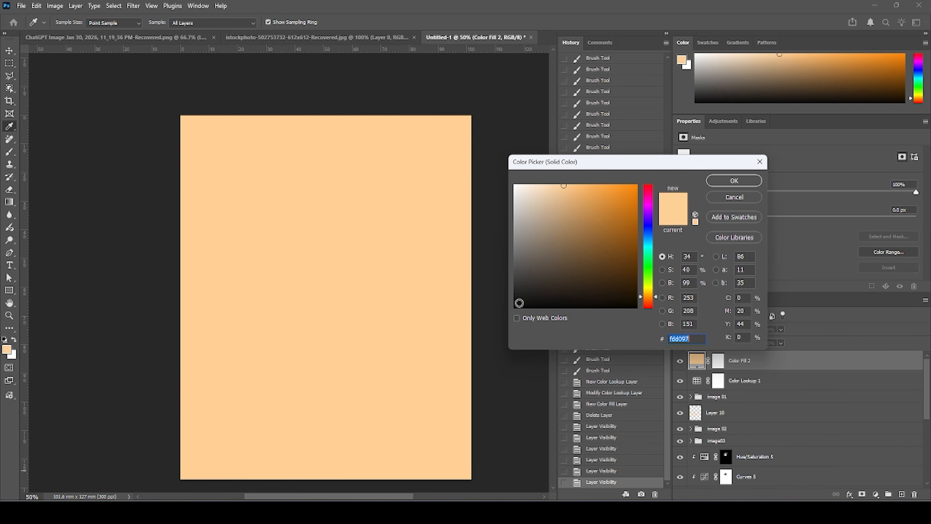
click(650, 239)
drag(651, 239, 650, 235)
drag(622, 238, 646, 228)
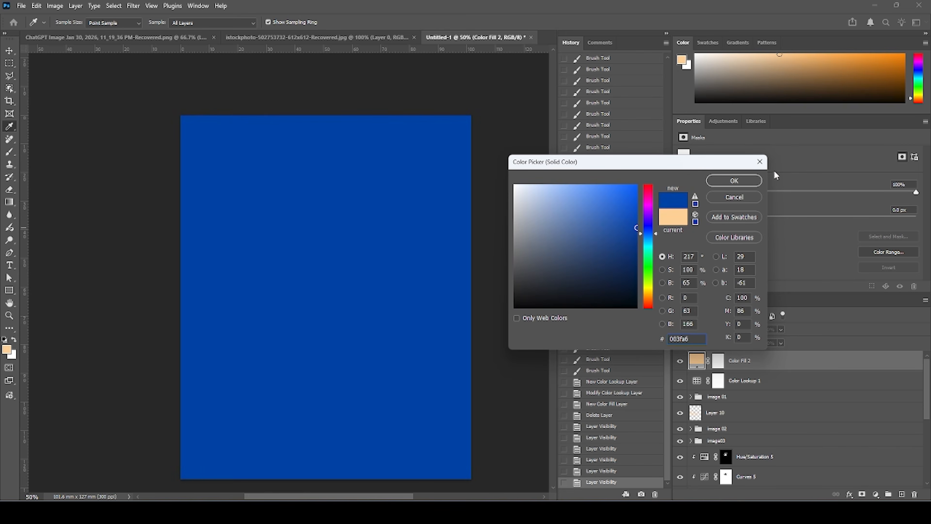
key(Return)
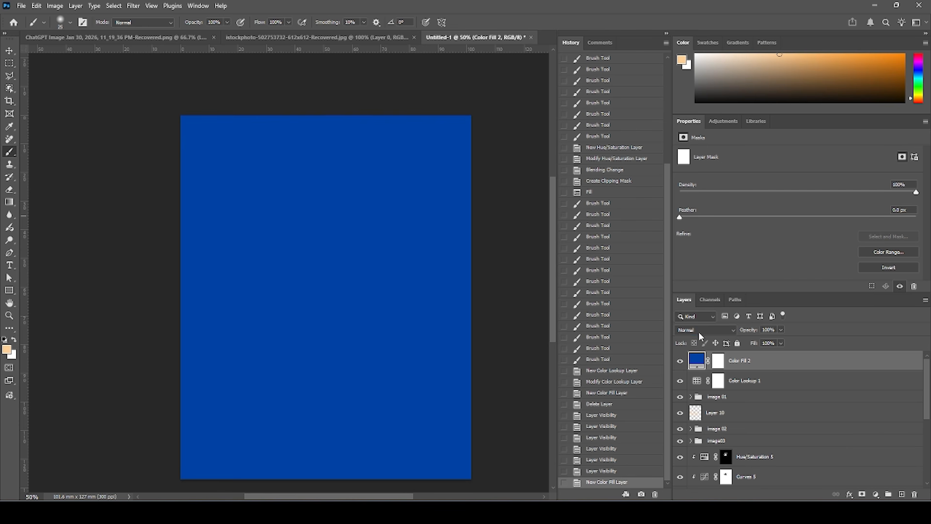
click(700, 331)
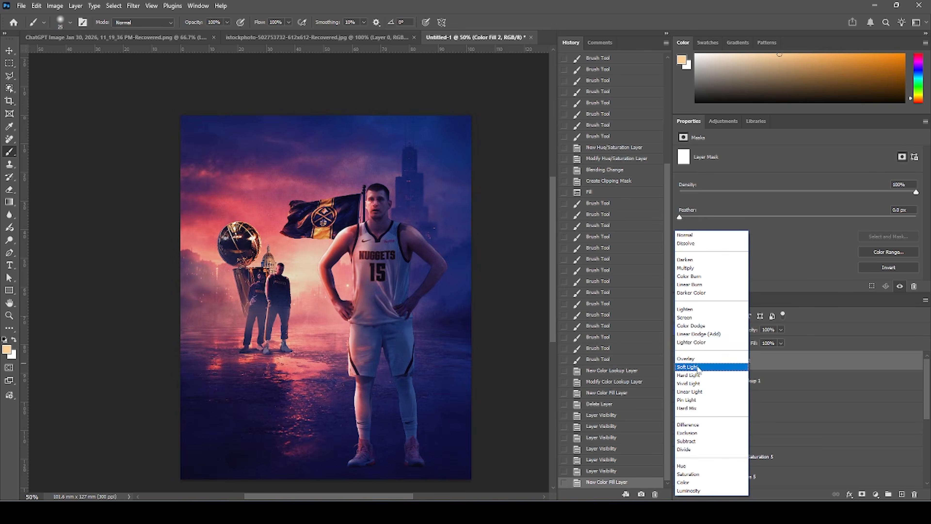
click(698, 366)
Fill the blue fill layer's mask with black to hide the tint.
click(720, 361)
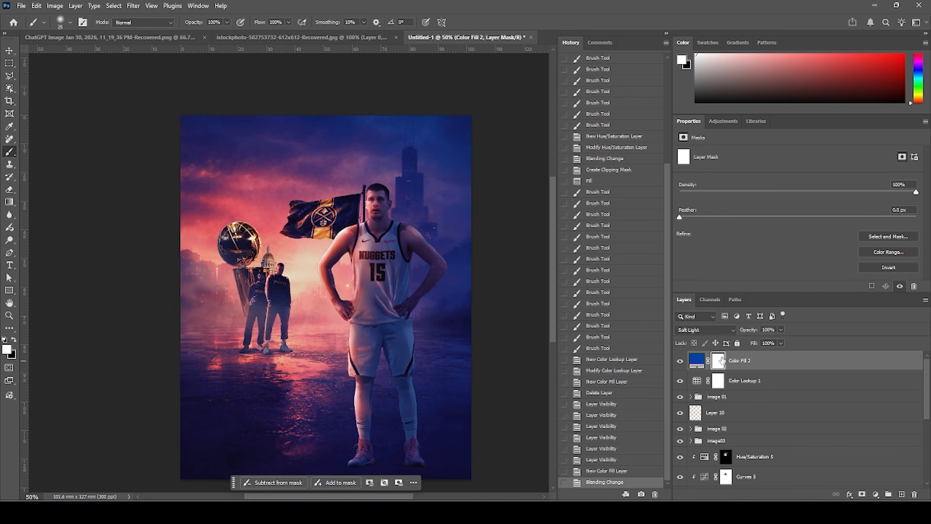
key(alt+BackSpace)
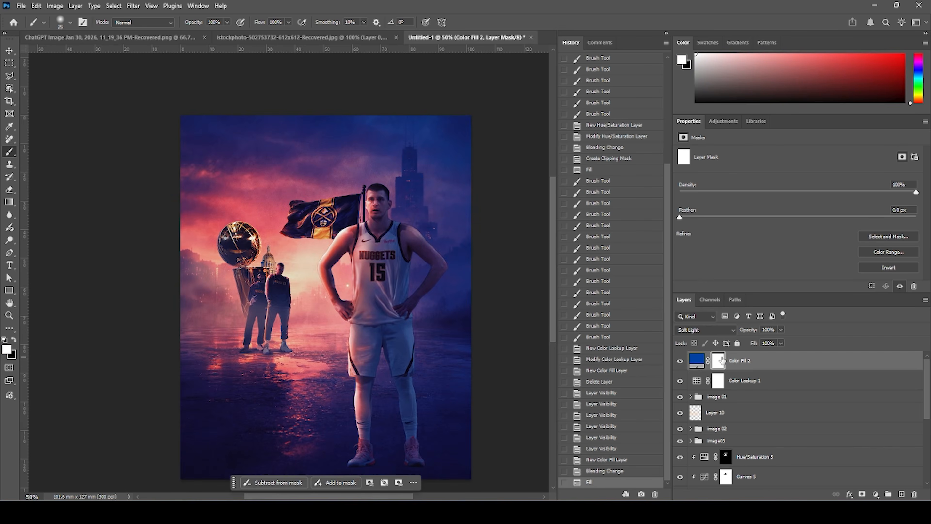
key(ctrl+BackSpace)
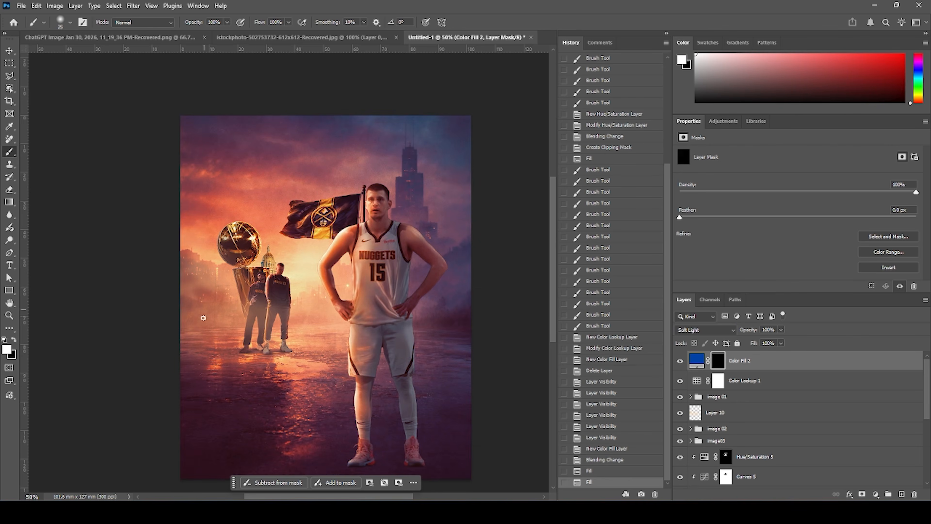
Paint white with a large soft brush on the fill mask to add blue tint along the right side.
click(13, 338)
click(6, 342)
key(bracketright)
key(bracketright)
key(bracketright)
key(bracketright)
key(bracketright)
key(bracketright)
key(bracketright)
key(bracketright)
key(bracketright)
key(bracketright)
key(bracketright)
key(bracketright)
key(bracketright)
key(bracketright)
key(bracketright)
key(bracketright)
key(bracketright)
key(bracketright)
key(bracketright)
drag(464, 140, 455, 286)
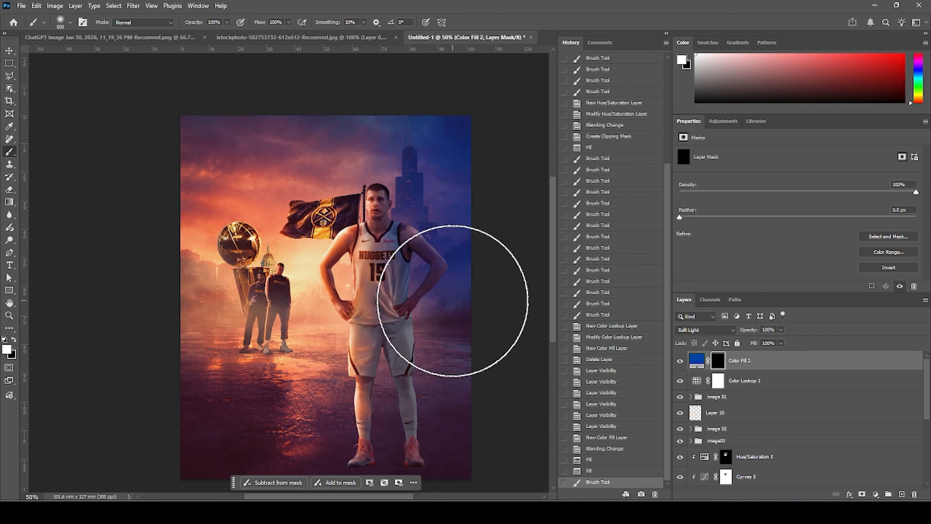
drag(451, 242, 458, 353)
mouse_move(462, 418)
mouse_down()
mouse_move(456, 249)
mouse_move(460, 260)
mouse_up()
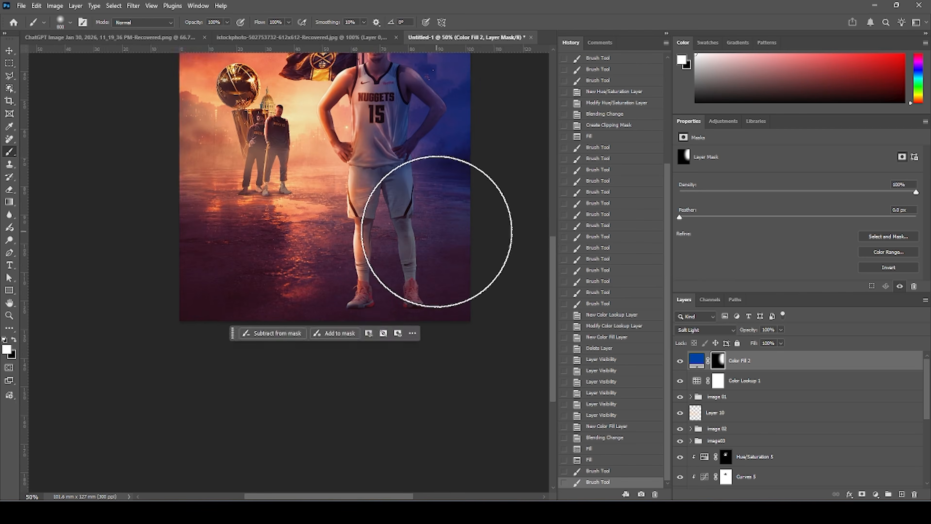
drag(437, 231, 434, 293)
mouse_move(478, 211)
mouse_down()
mouse_move(440, 343)
mouse_move(418, 263)
mouse_move(463, 141)
mouse_move(440, 122)
mouse_up()
click(429, 128)
click(455, 271)
click(464, 389)
click(439, 400)
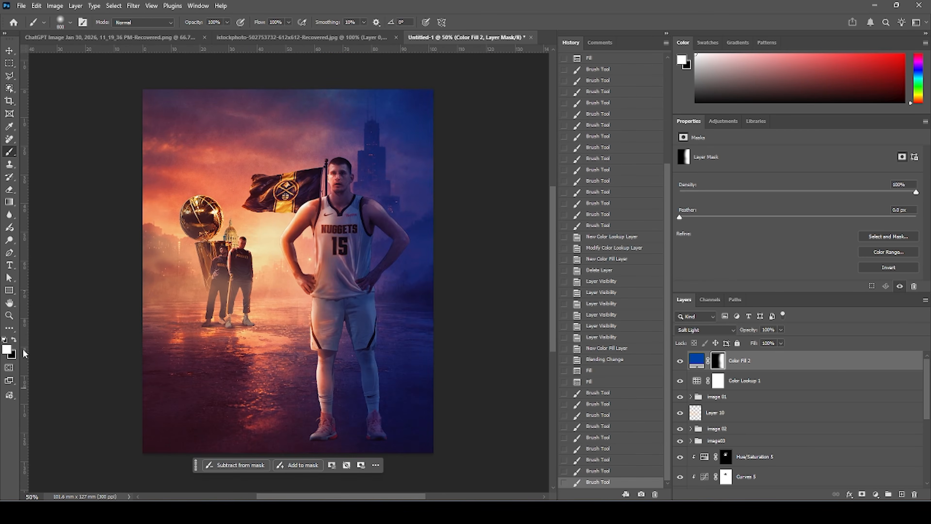
Paint black on the fill mask to remove the blue from the flag and left-side areas.
click(13, 340)
drag(327, 157, 290, 161)
drag(272, 231, 273, 291)
drag(212, 392, 139, 291)
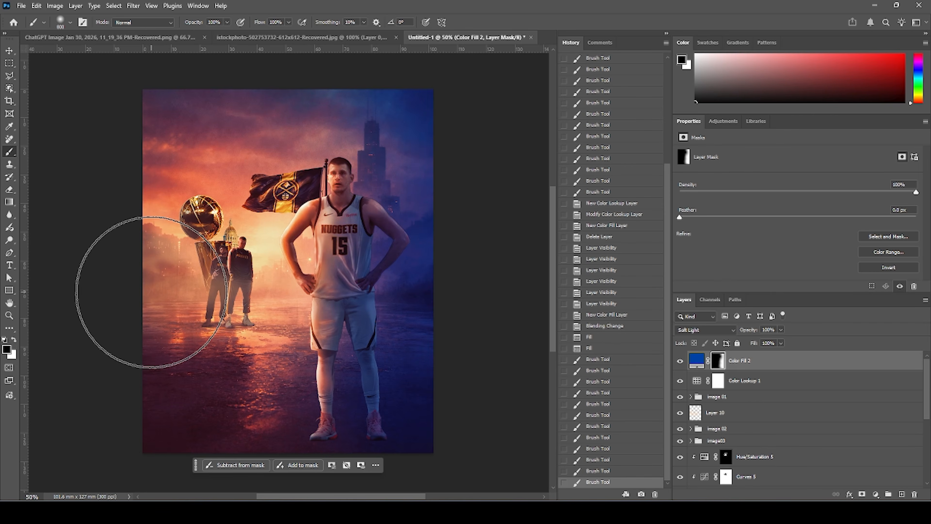
Add a Curves adjustment on top and brighten it with points at about input 83/output 113 and input 21/output 28.
key(v)
click(696, 360)
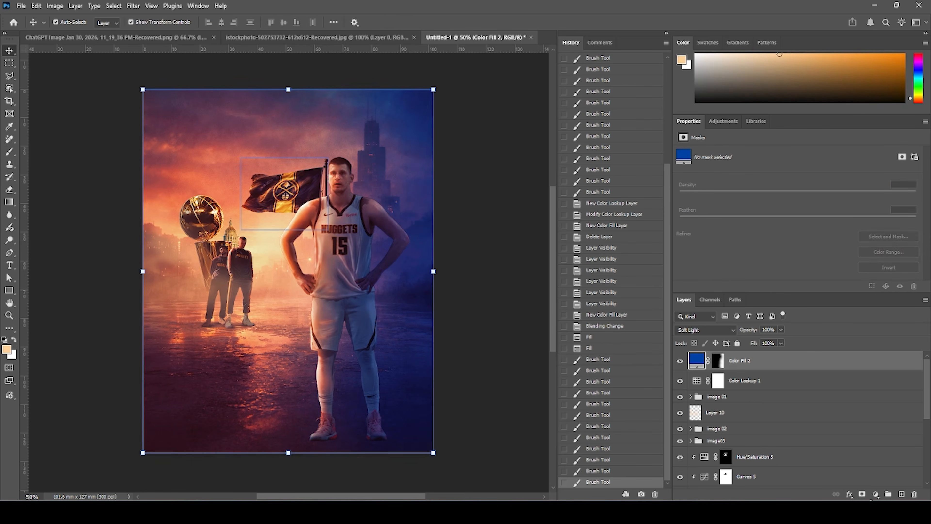
click(876, 494)
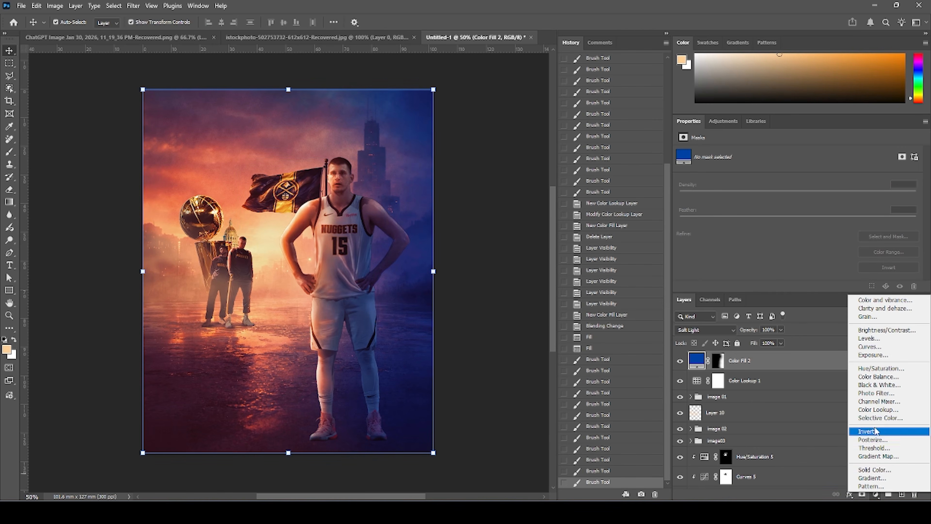
click(872, 348)
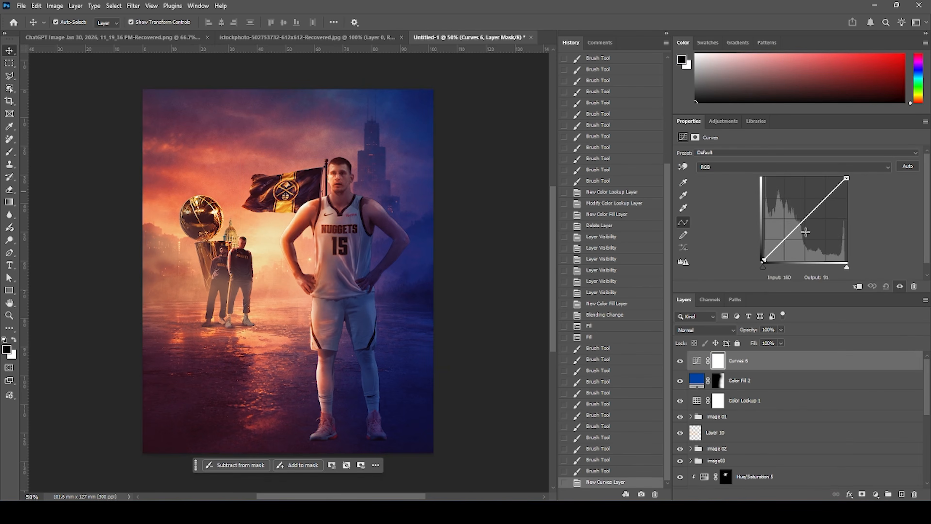
click(801, 225)
drag(802, 226, 791, 224)
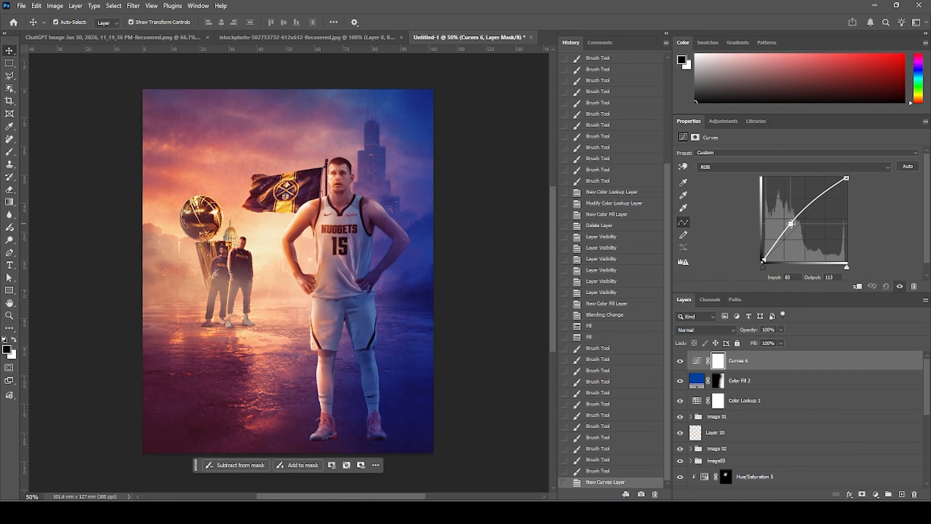
drag(772, 250, 770, 252)
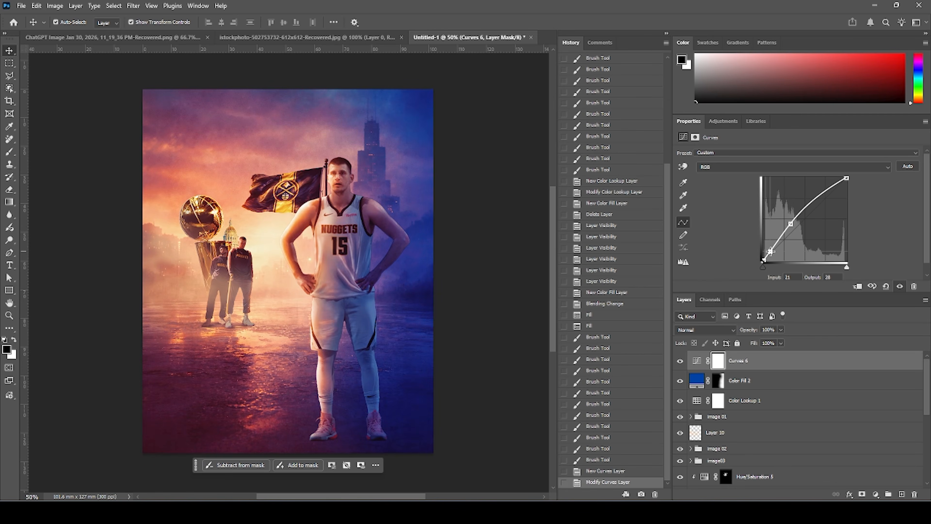
Fill the new Curves layer's mask with black and switch to the Brush tool.
click(719, 361)
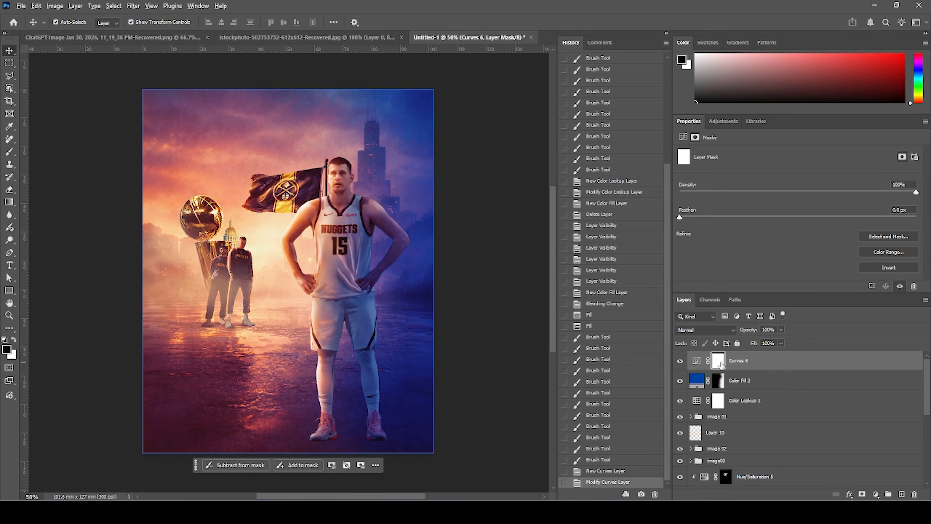
key(alt+BackSpace)
key(b)
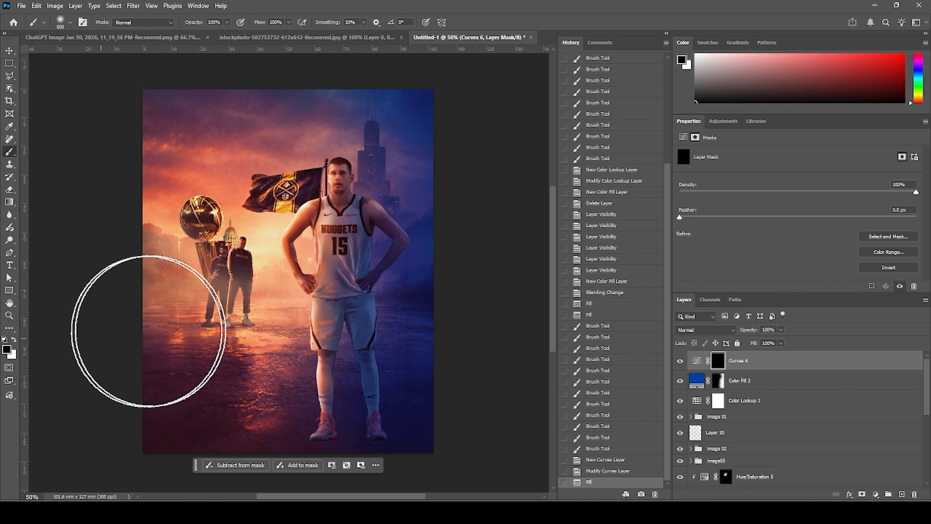
Paint white on the Curves mask to brighten the area around the trophy and background players.
click(14, 340)
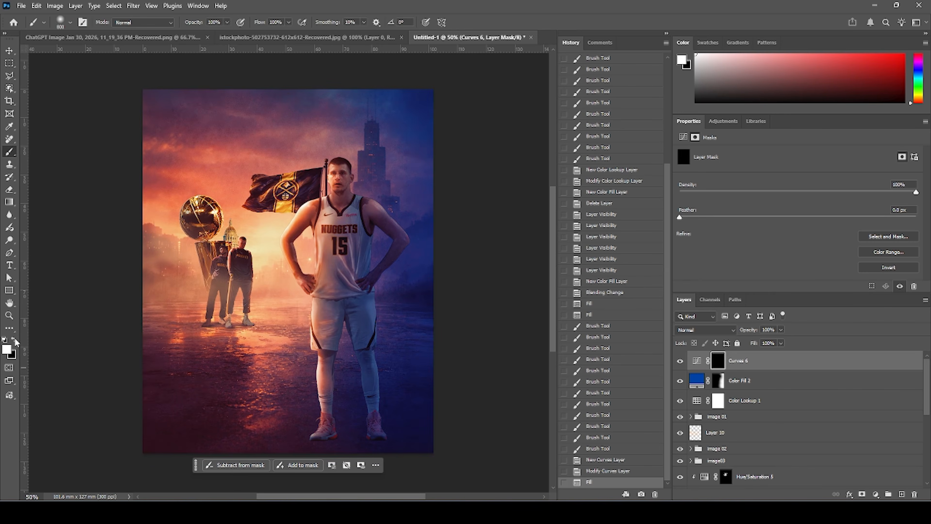
click(251, 207)
click(312, 183)
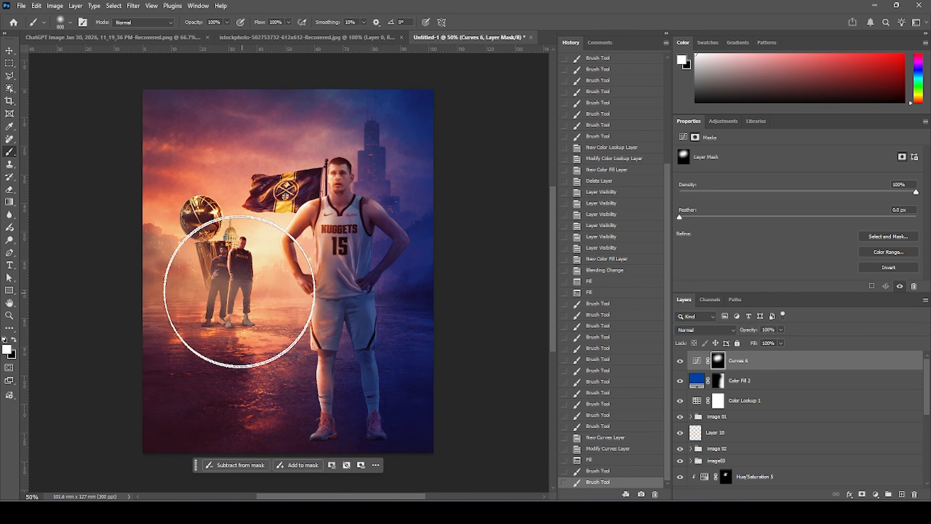
click(236, 295)
click(285, 287)
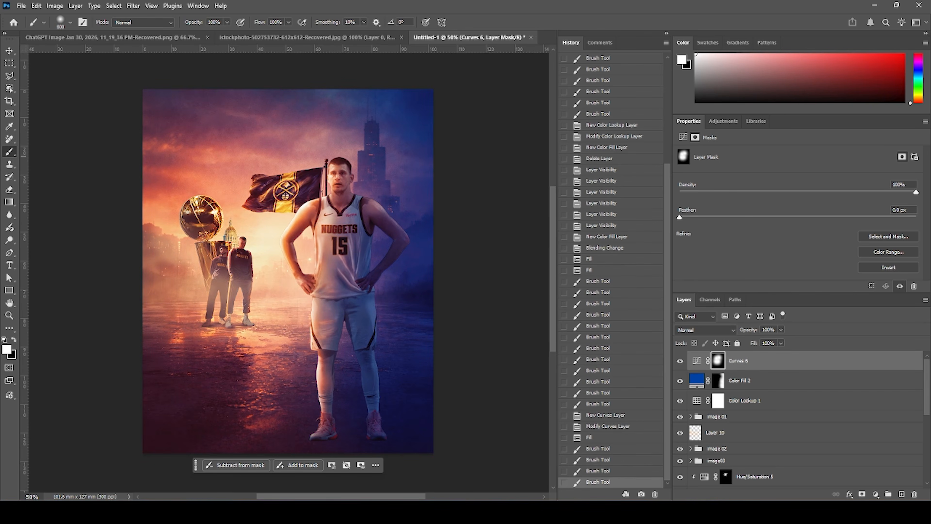
Add another Curves adjustment and darken it with a point at about input 58, output 49.
scroll(729, 377, down, 2)
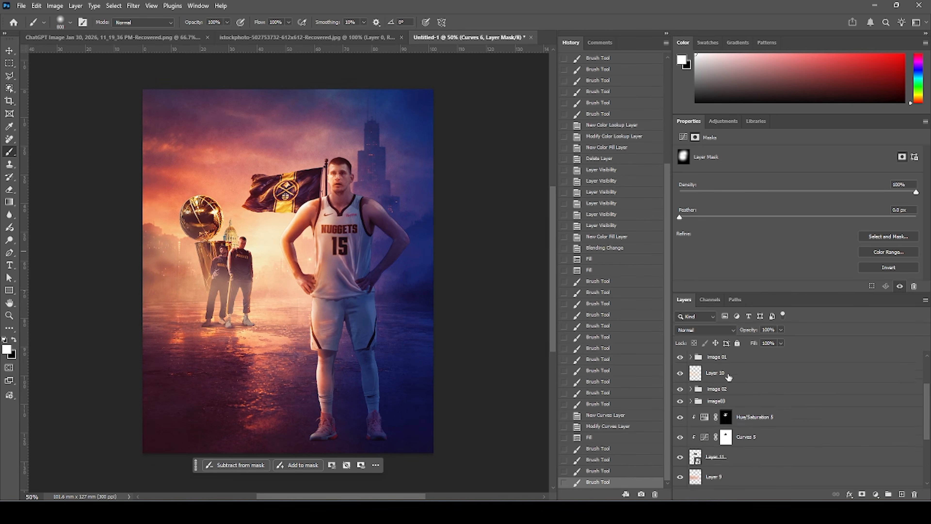
scroll(729, 377, up, 2)
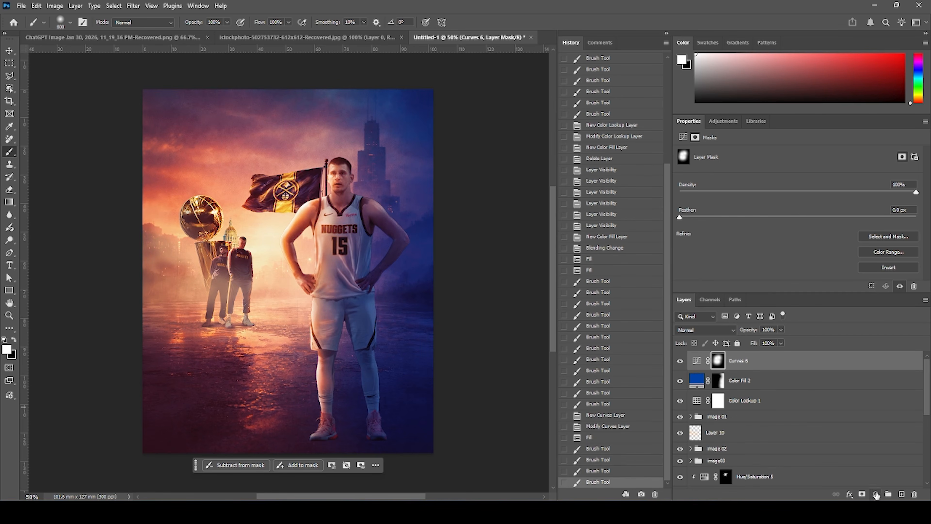
click(876, 494)
click(870, 347)
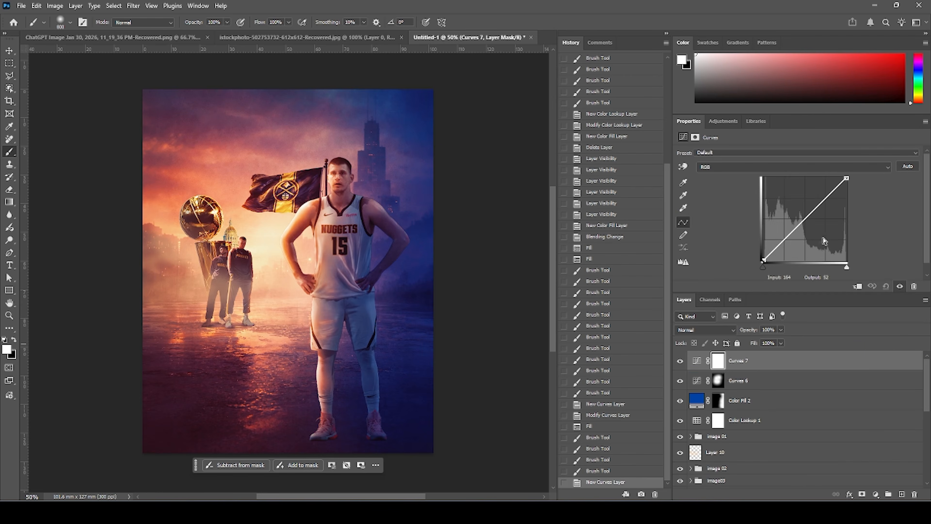
click(783, 244)
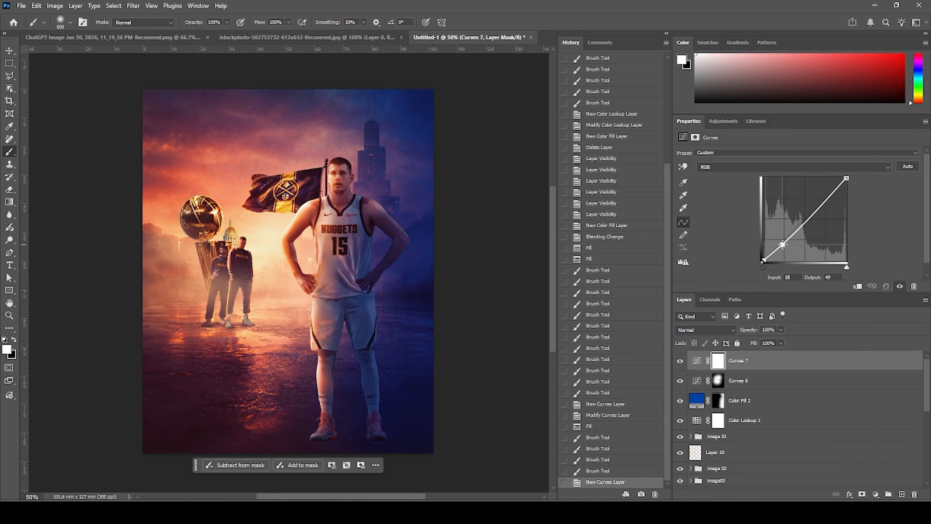
Darken the new Curves adjustment further by lowering its top endpoint and moving its point to about input 77, output 42.
drag(782, 244, 786, 244)
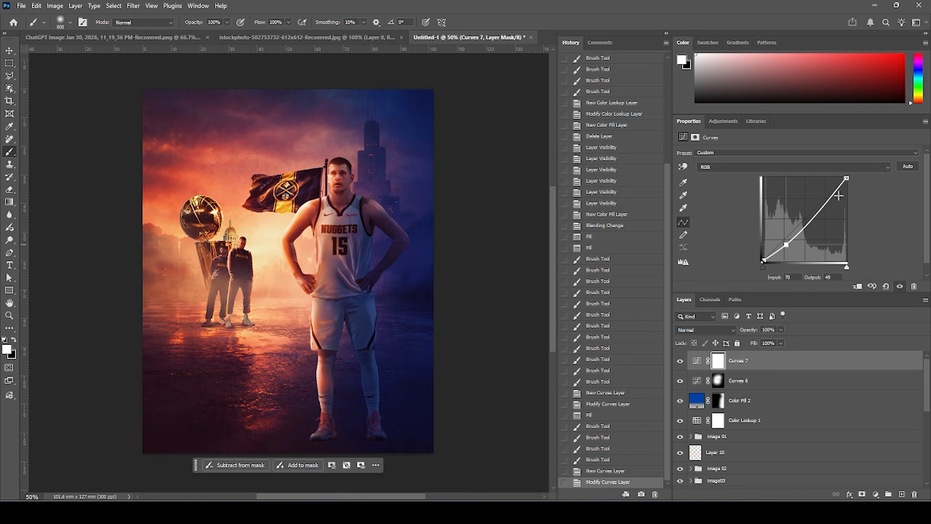
drag(847, 180, 847, 197)
drag(785, 251, 787, 253)
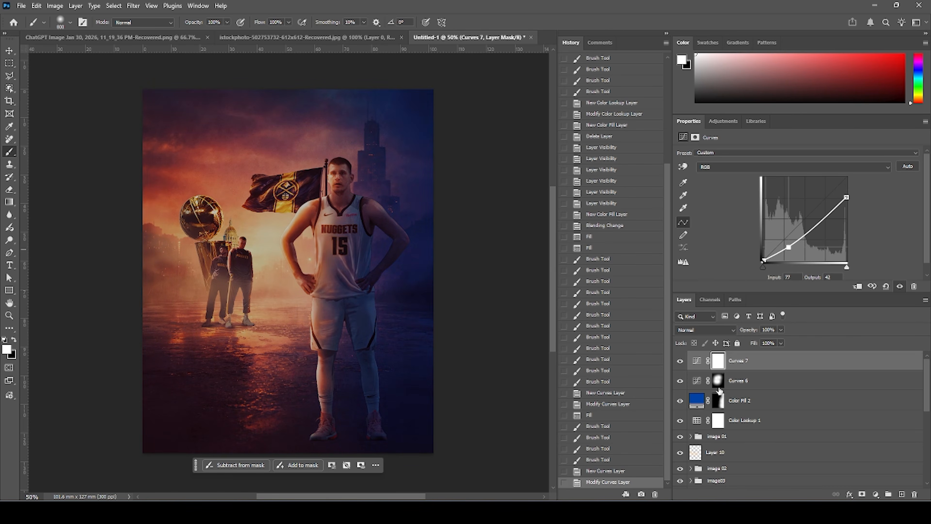
Paint black on the new Curves layer's mask over the central area so the darkening stays at the edges.
click(718, 361)
key(alt+BackSpace)
click(14, 340)
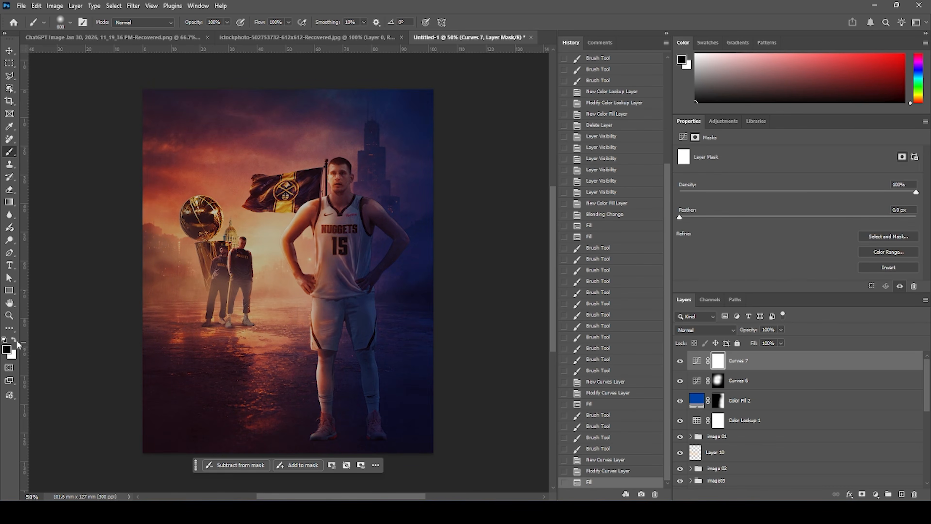
click(308, 196)
click(312, 209)
click(311, 236)
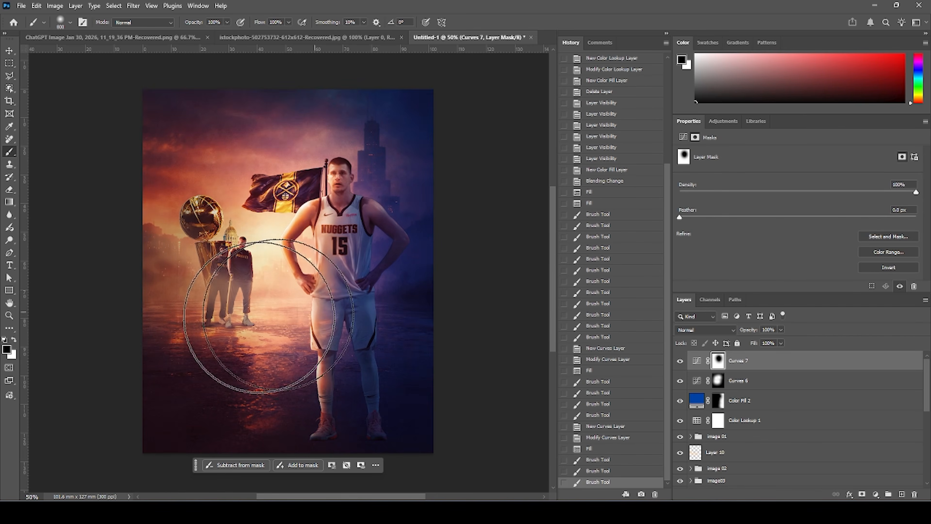
mouse_move(219, 302)
mouse_down()
mouse_move(297, 320)
mouse_move(272, 325)
mouse_up()
mouse_move(337, 243)
mouse_down()
mouse_move(349, 166)
mouse_move(314, 211)
mouse_up()
click(238, 312)
mouse_move(238, 312)
mouse_down()
mouse_move(221, 339)
mouse_move(318, 328)
mouse_up()
click(301, 315)
click(294, 316)
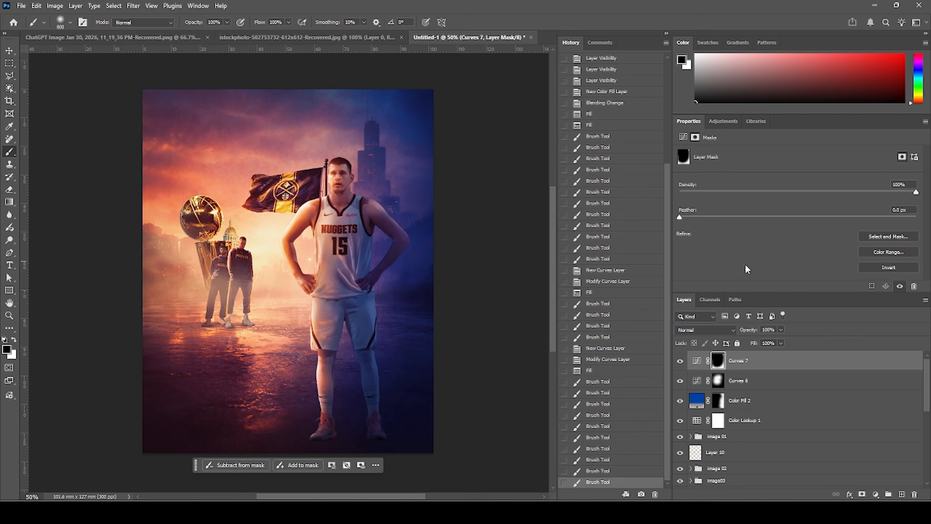
Stamp all visible layers into a new merged layer on top of the stack.
key(ctrl+minus)
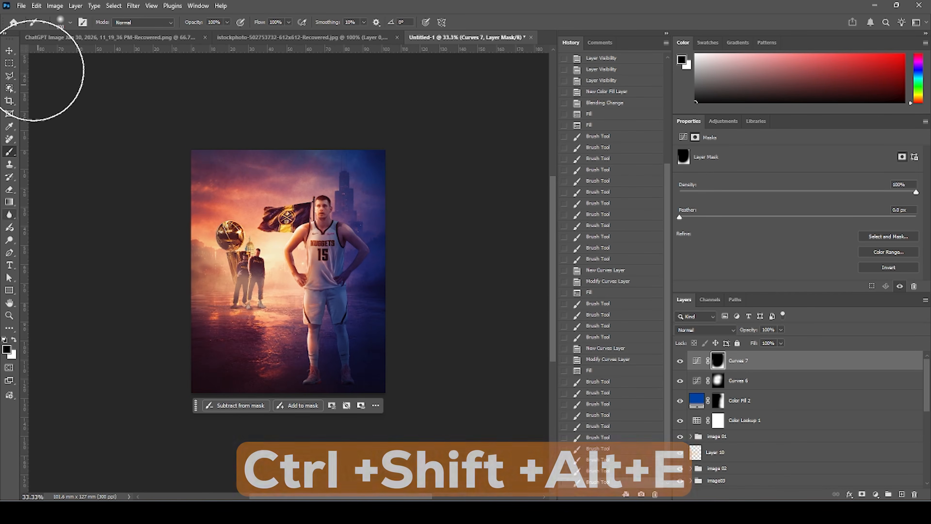
key(v)
click(700, 359)
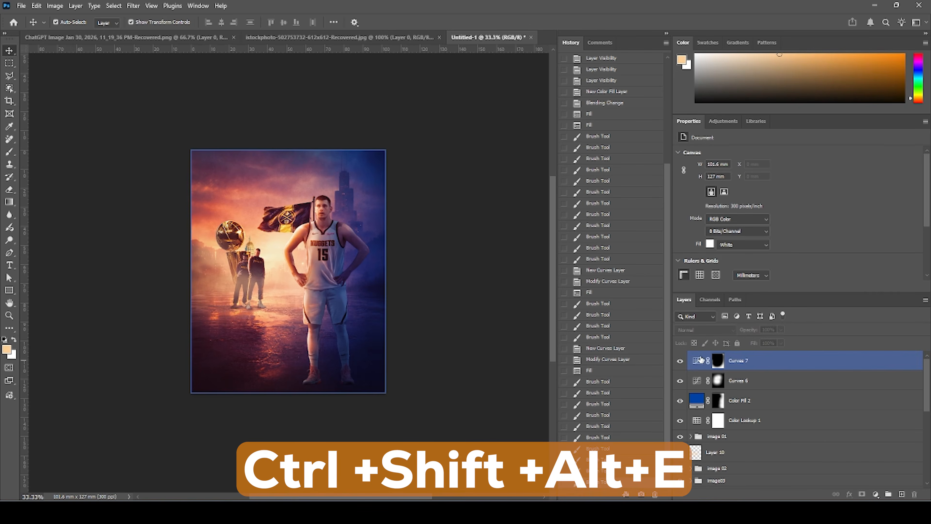
key(ctrl+shift+alt+e)
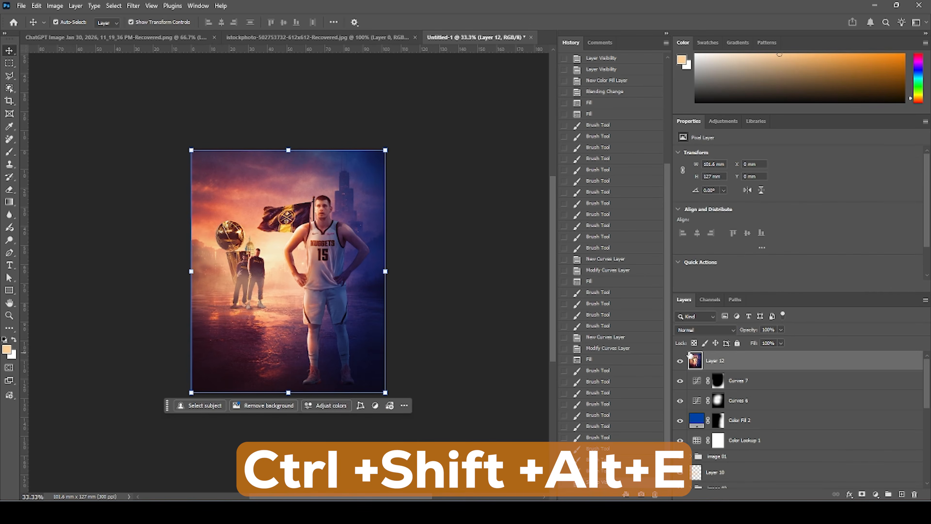
Apply a Camera Raw Filter to the merged layer with Highlights +35, Shadows -23 and Grain 28.
click(138, 10)
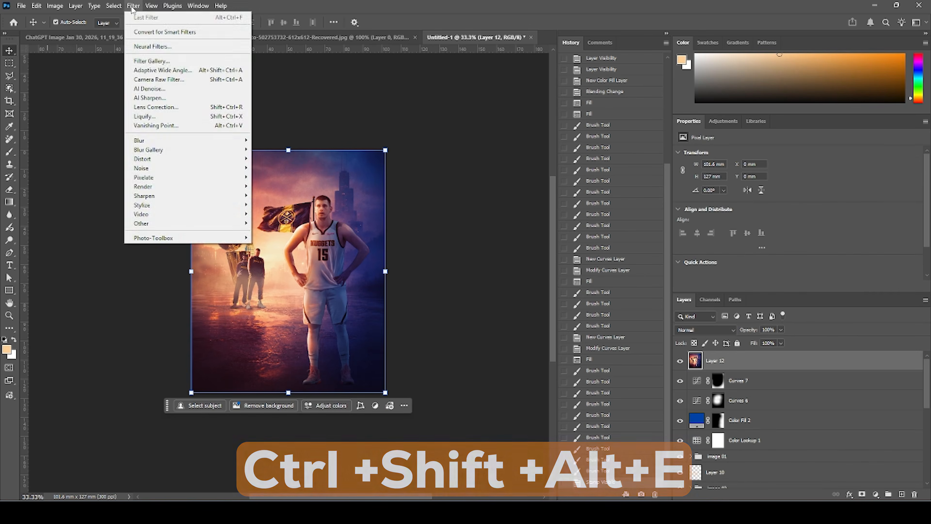
click(144, 81)
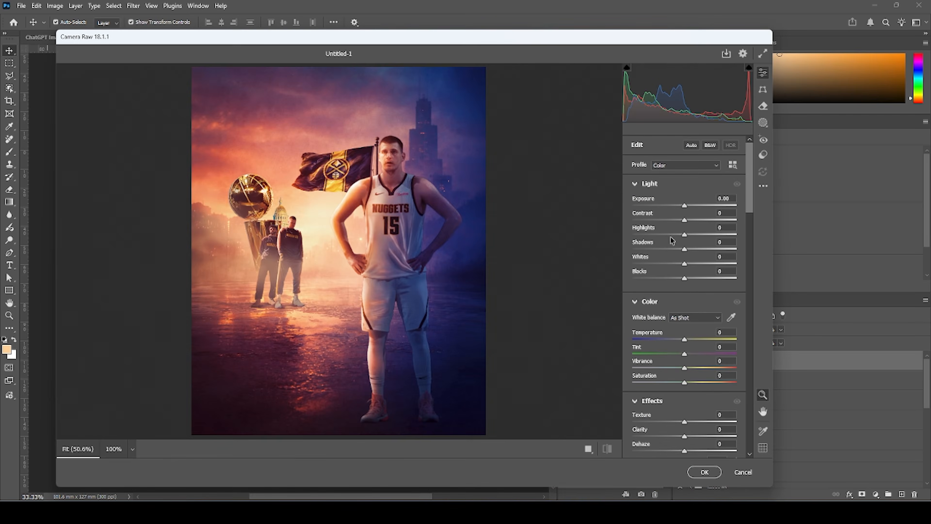
drag(695, 235, 702, 235)
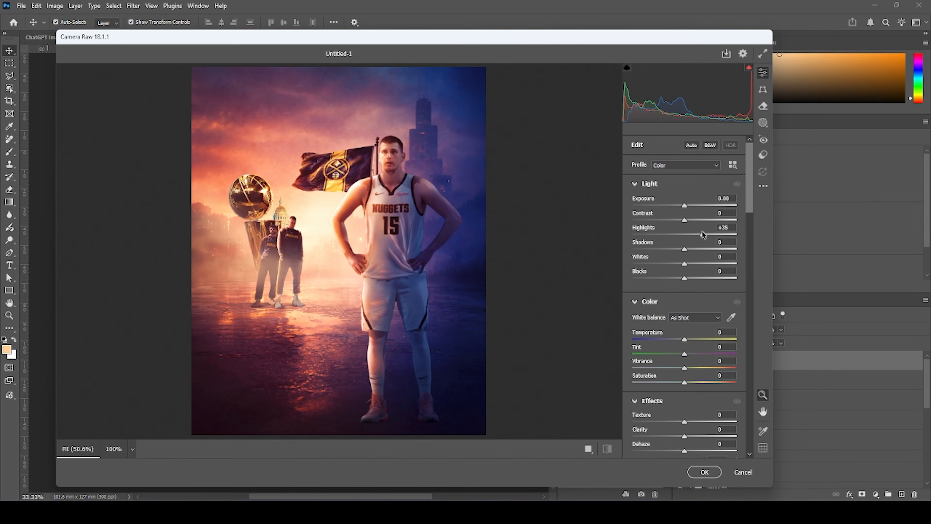
click(673, 249)
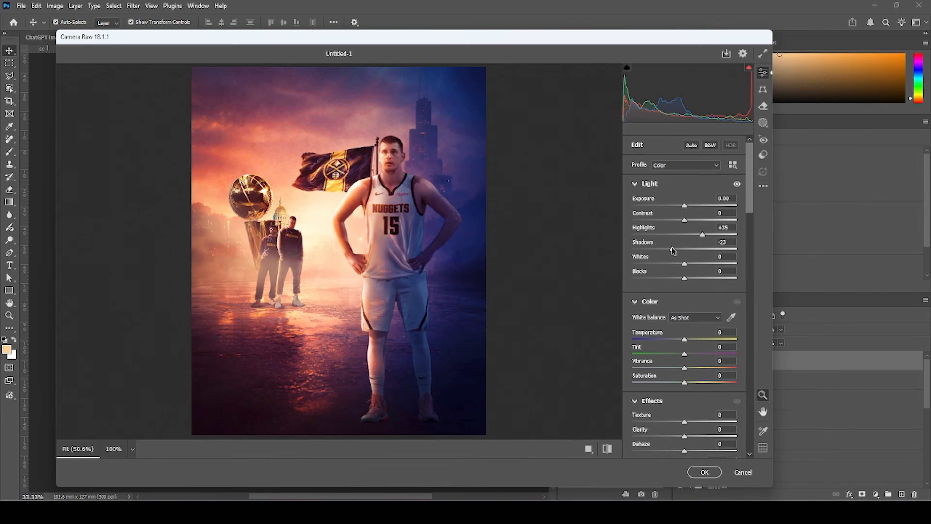
drag(684, 339, 689, 341)
scroll(660, 363, down, 10)
scroll(651, 352, up, 5)
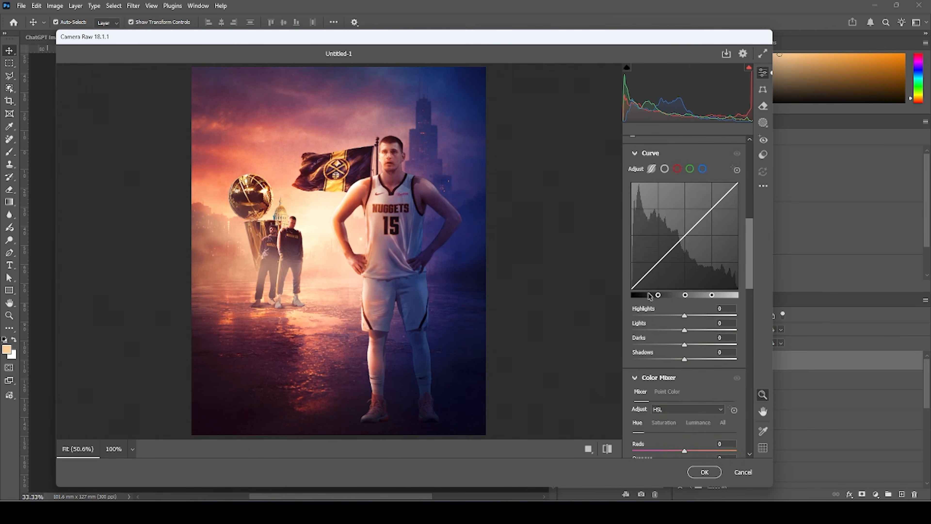
drag(649, 252, 667, 253)
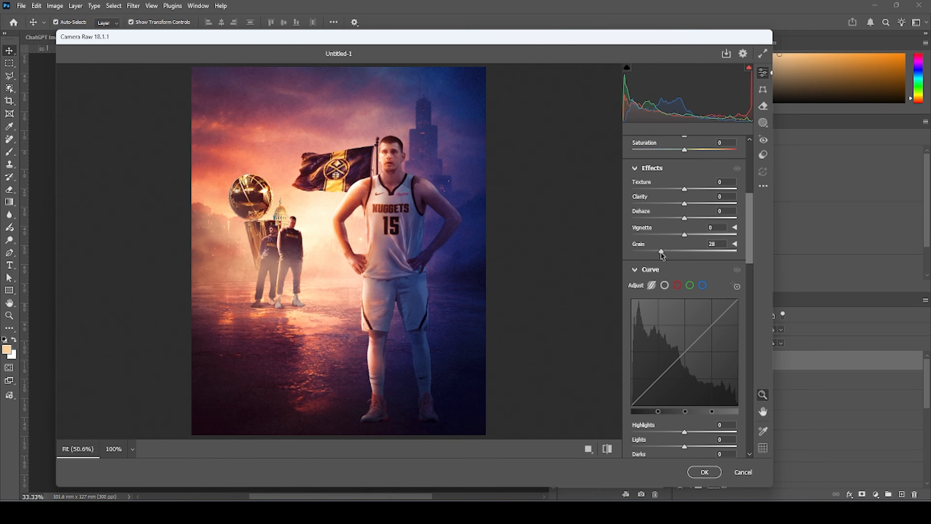
scroll(657, 257, down, 10)
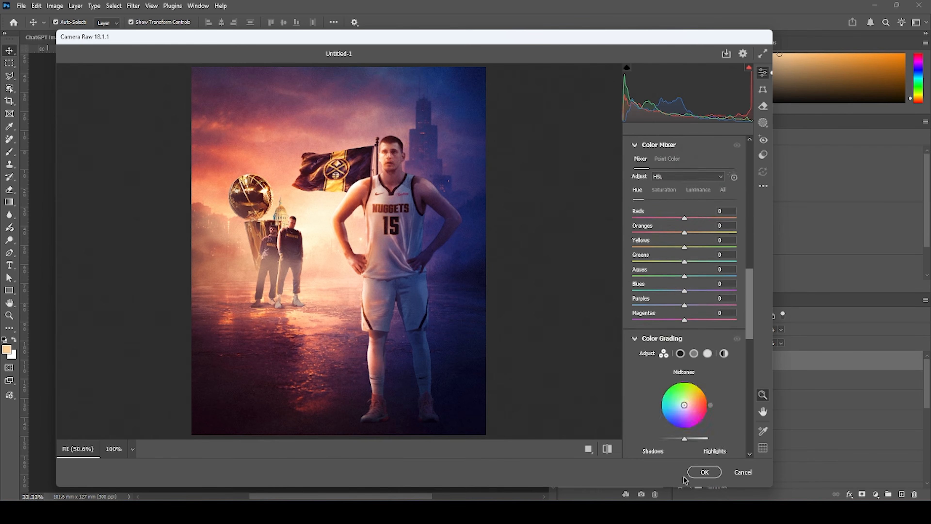
click(704, 472)
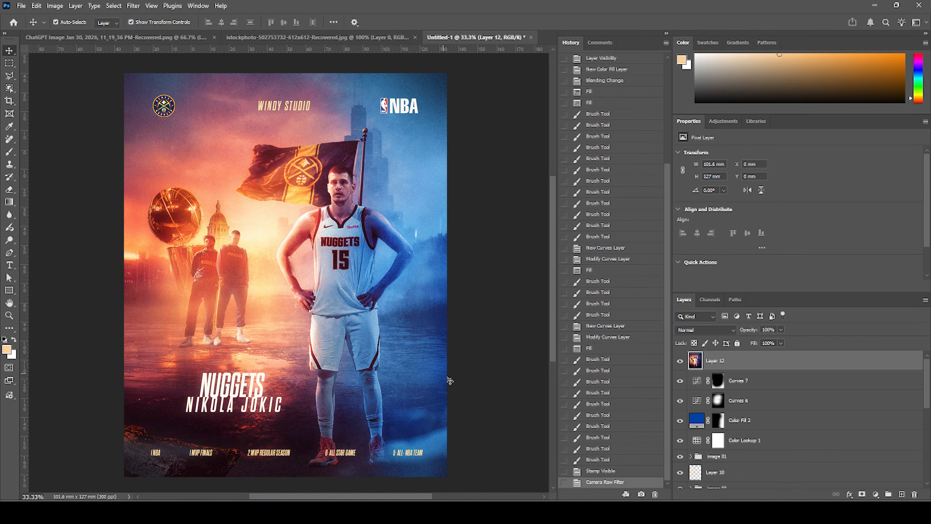
click(493, 350)
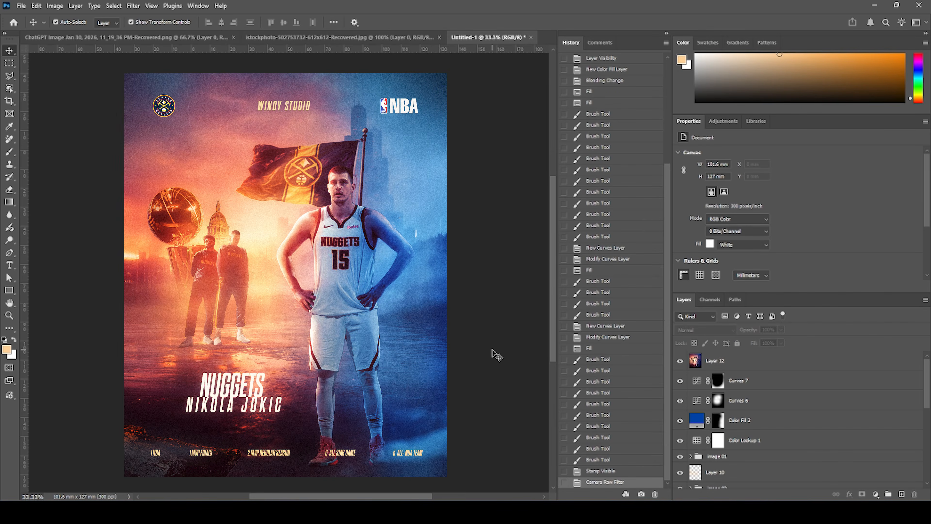